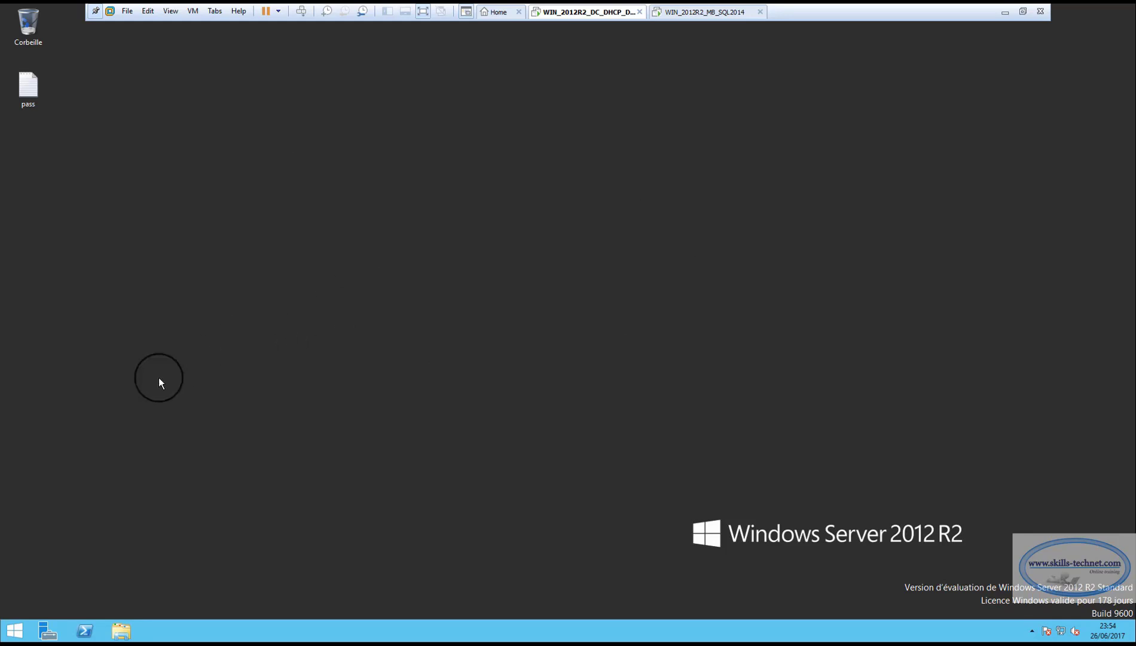
# Open Active Directory Users and Computers from Server Manager and show the SKILLS OU accounts
pyautogui.click(48, 630)
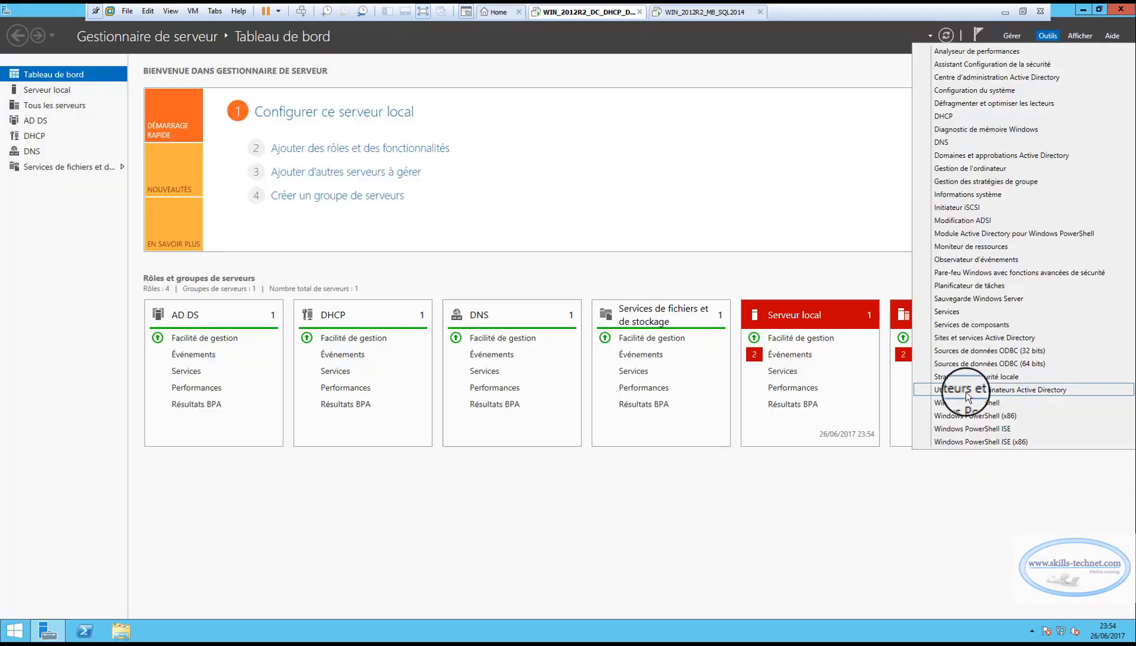
pyautogui.click(964, 460)
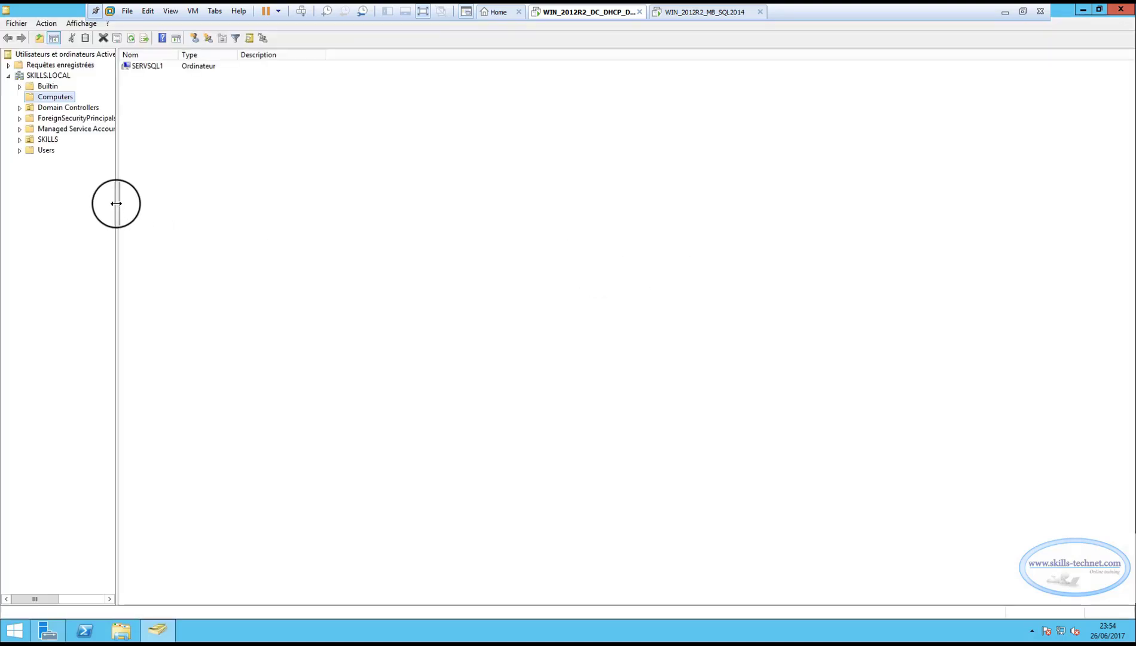
pyautogui.moveTo(116, 204); pyautogui.dragTo(173, 198)
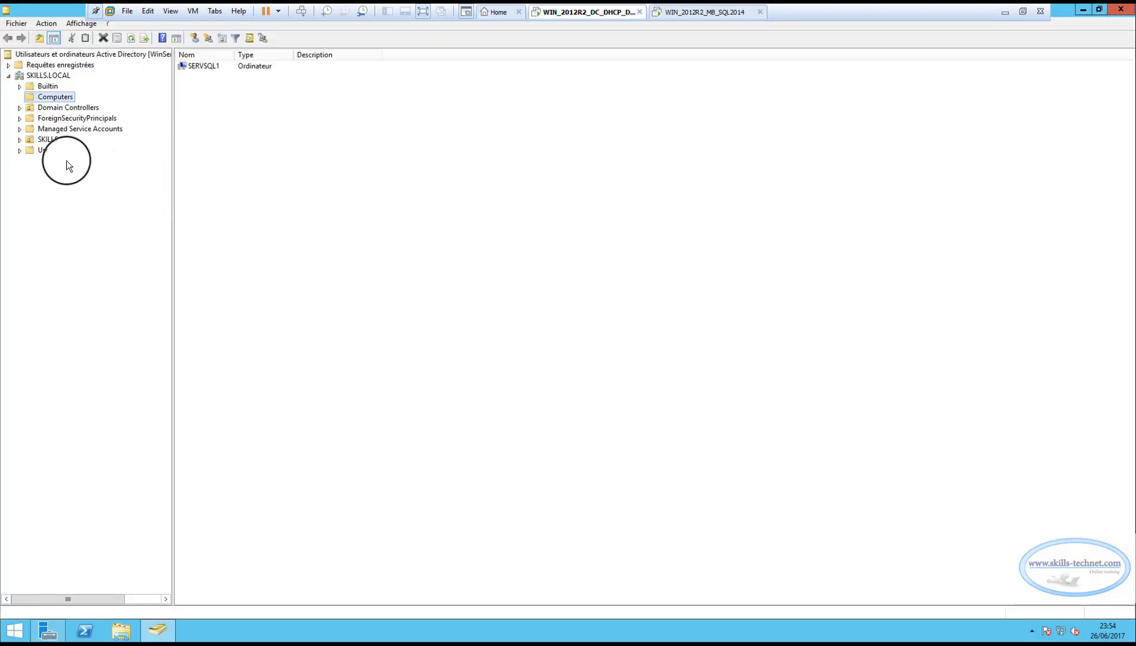
pyautogui.click(28, 140)
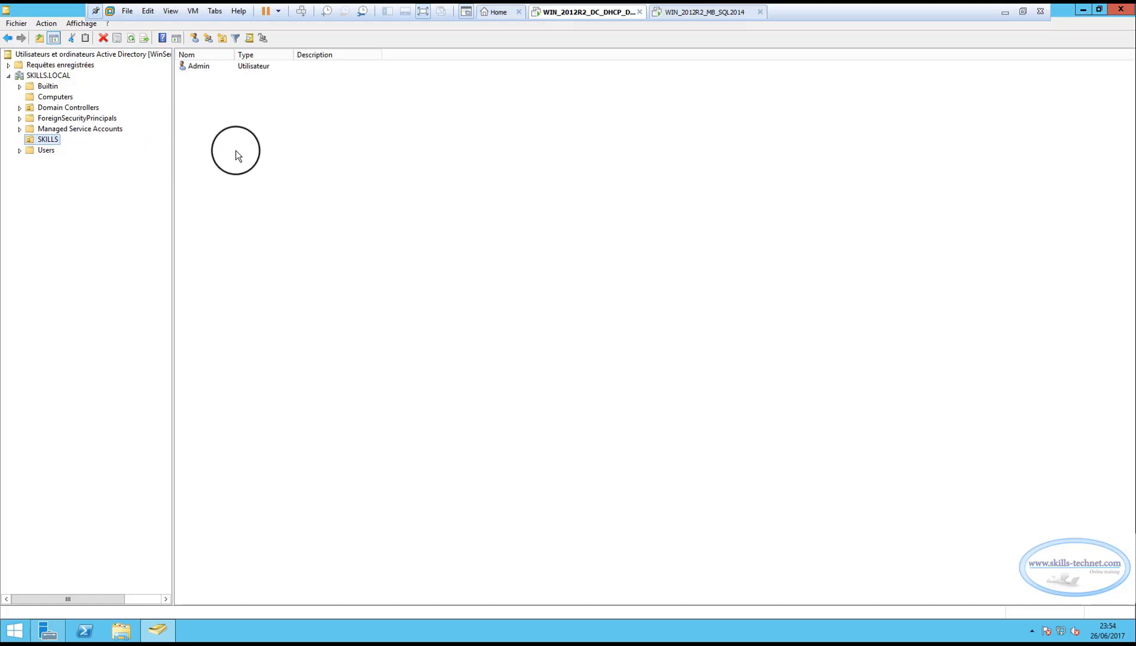
# Review Admin's Membre de list: Administrateurs, entreprise, schéma and Admins du domaine groups
pyautogui.rightClick(197, 66)
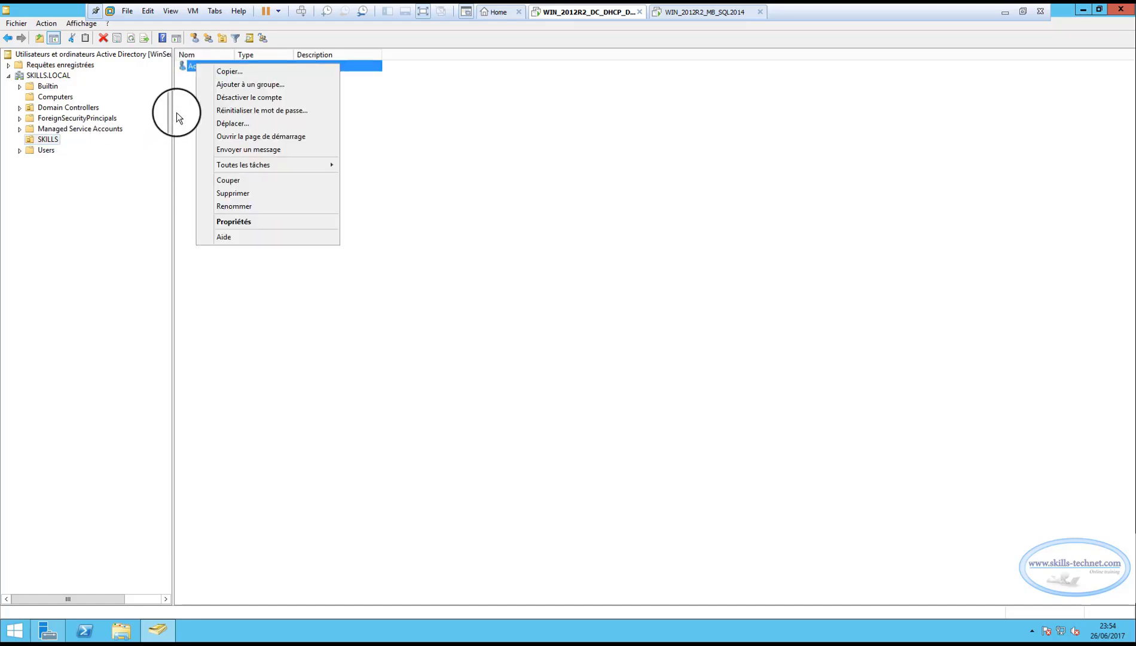
pyautogui.click(176, 113)
pyautogui.rightClick(201, 66)
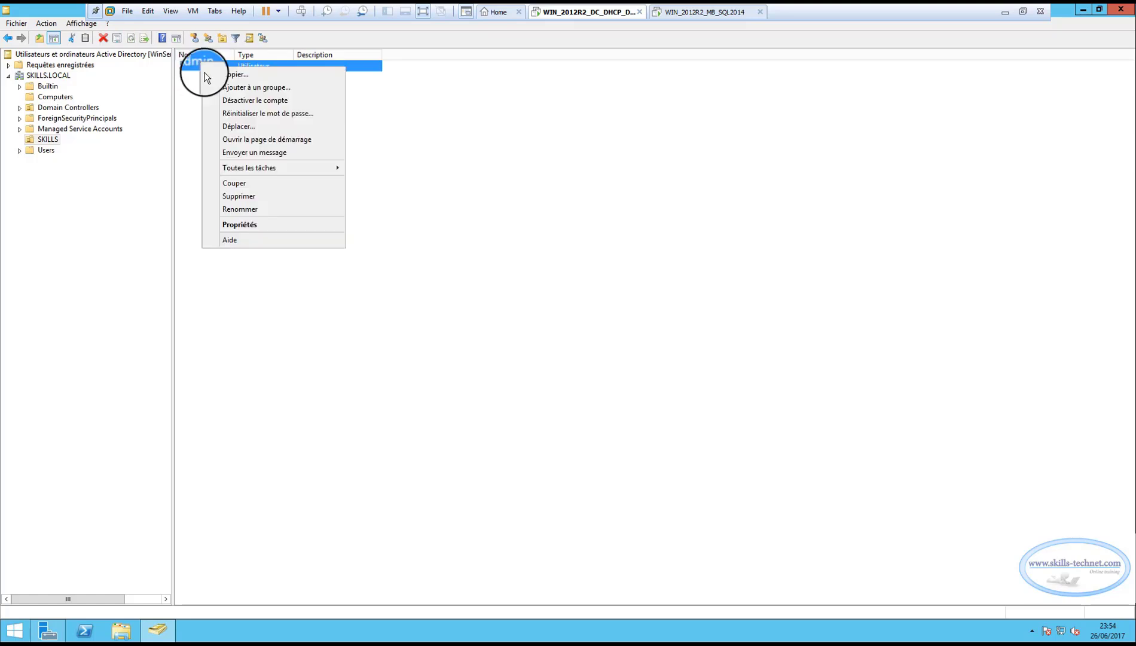
pyautogui.click(233, 227)
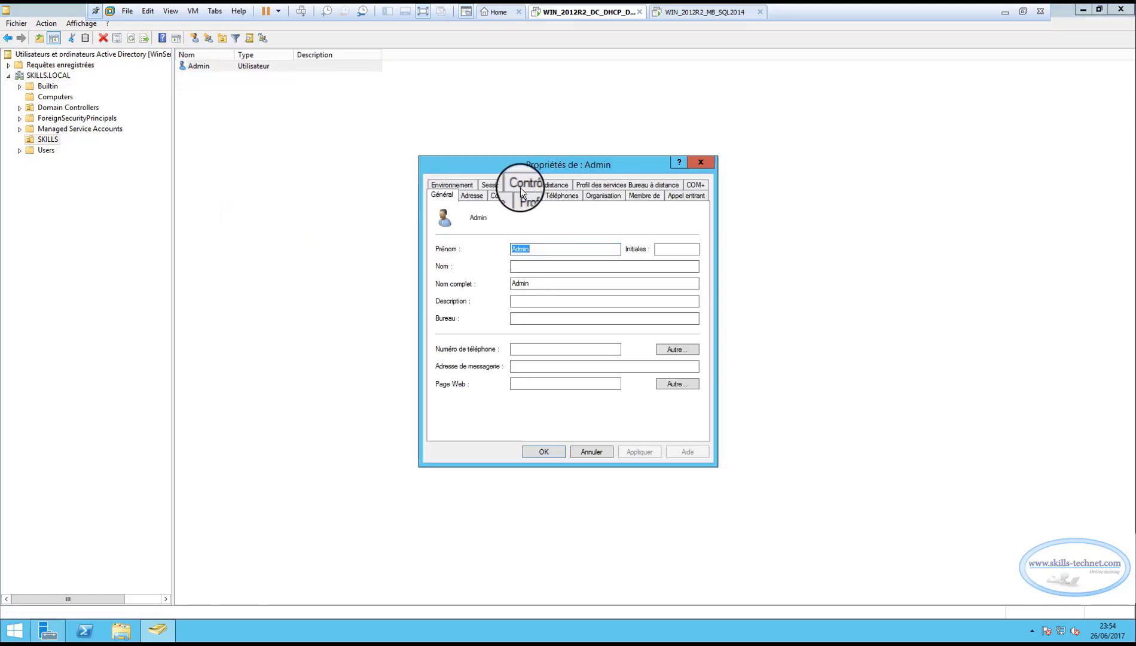
pyautogui.moveTo(541, 166); pyautogui.dragTo(379, 156)
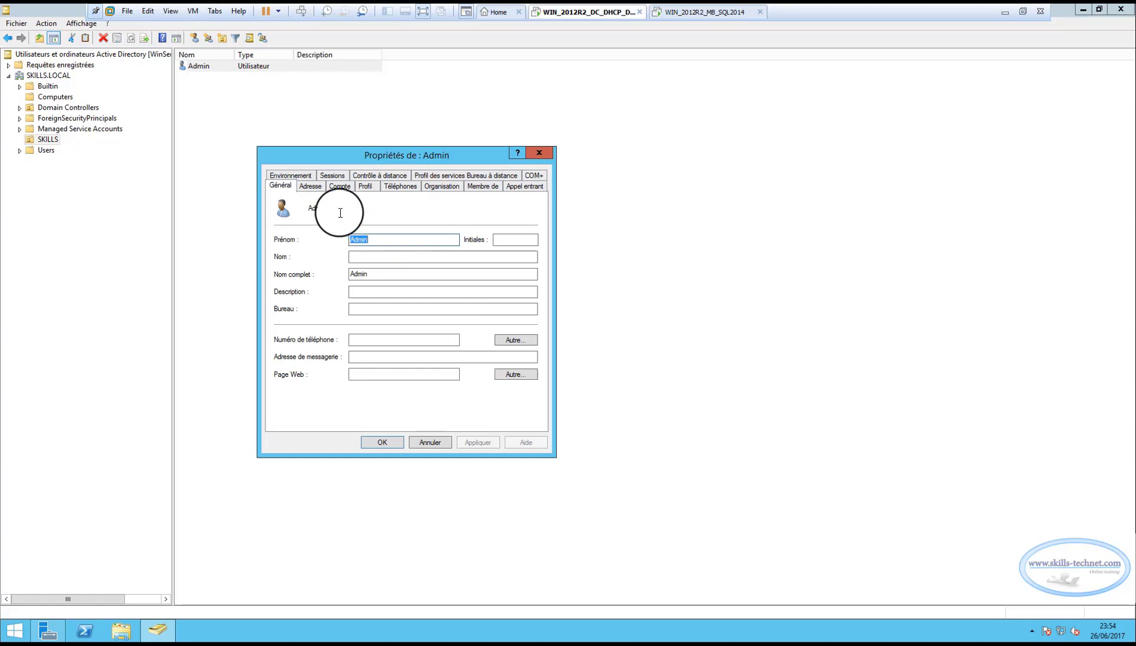
pyautogui.click(474, 186)
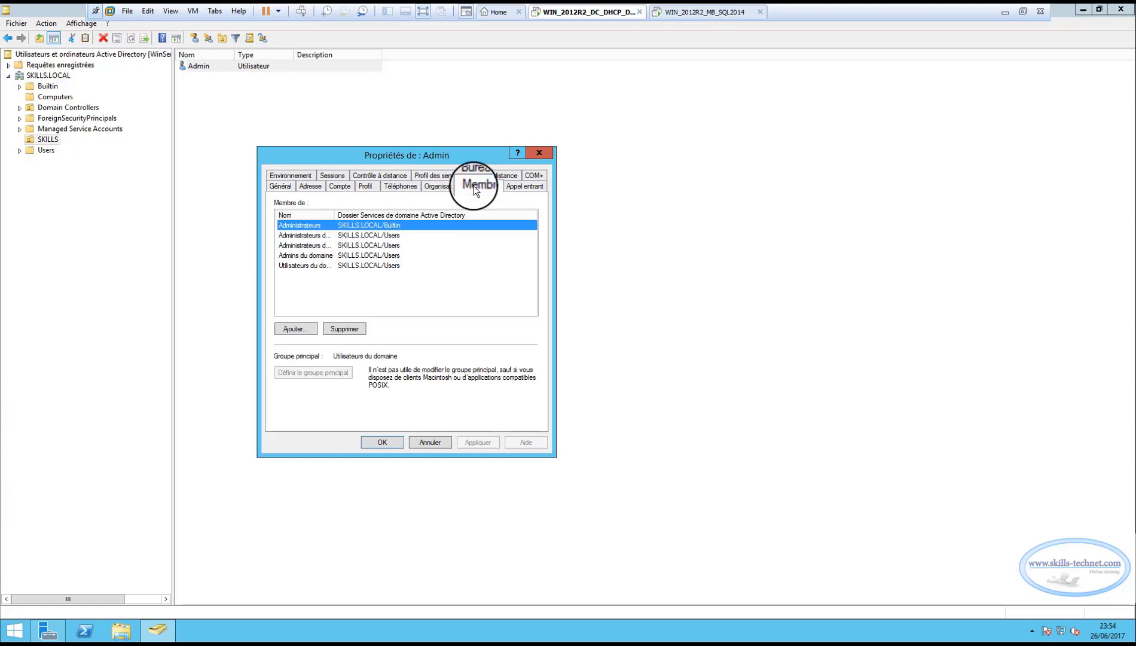
pyautogui.moveTo(335, 214); pyautogui.dragTo(415, 214)
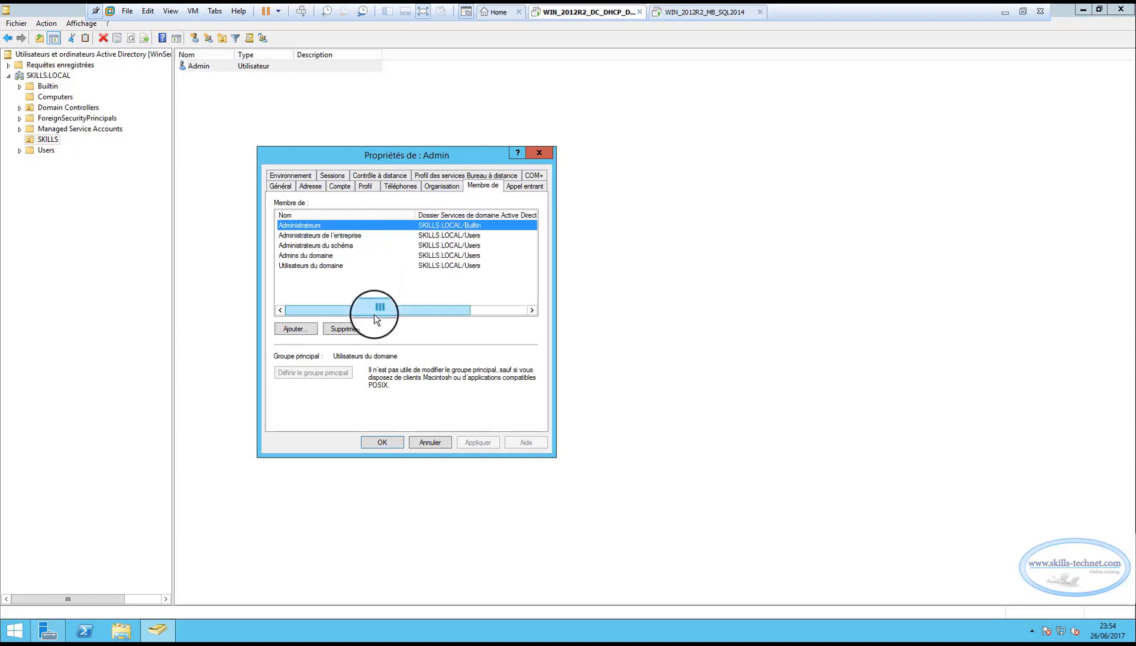
pyautogui.click(329, 235)
pyautogui.click(320, 245)
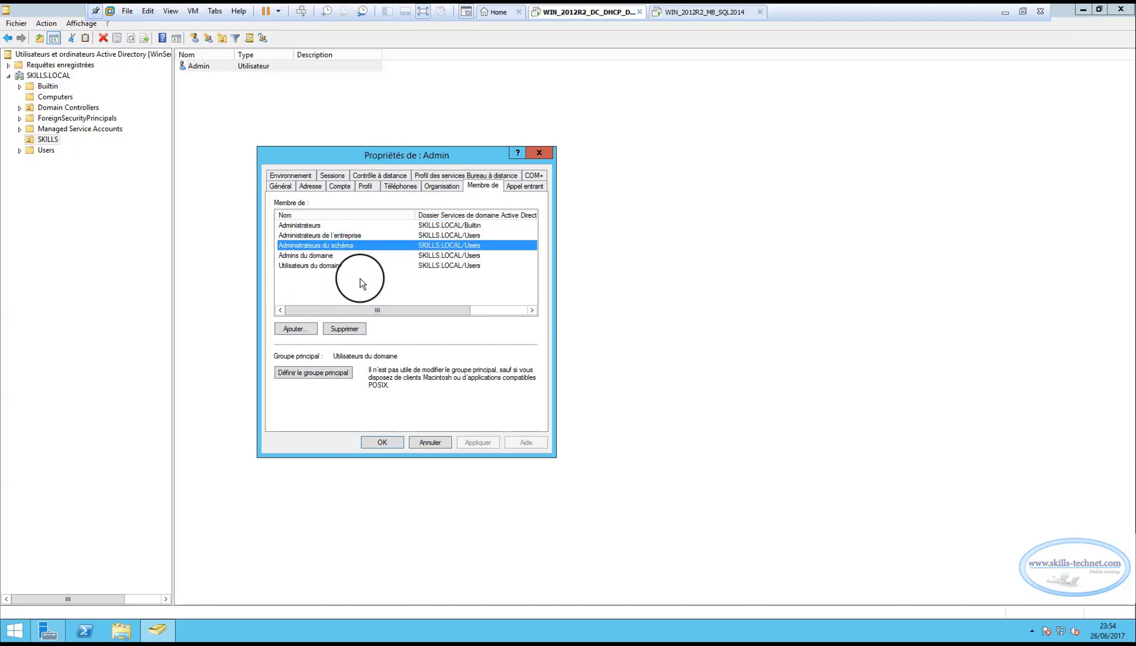
pyautogui.click(309, 256)
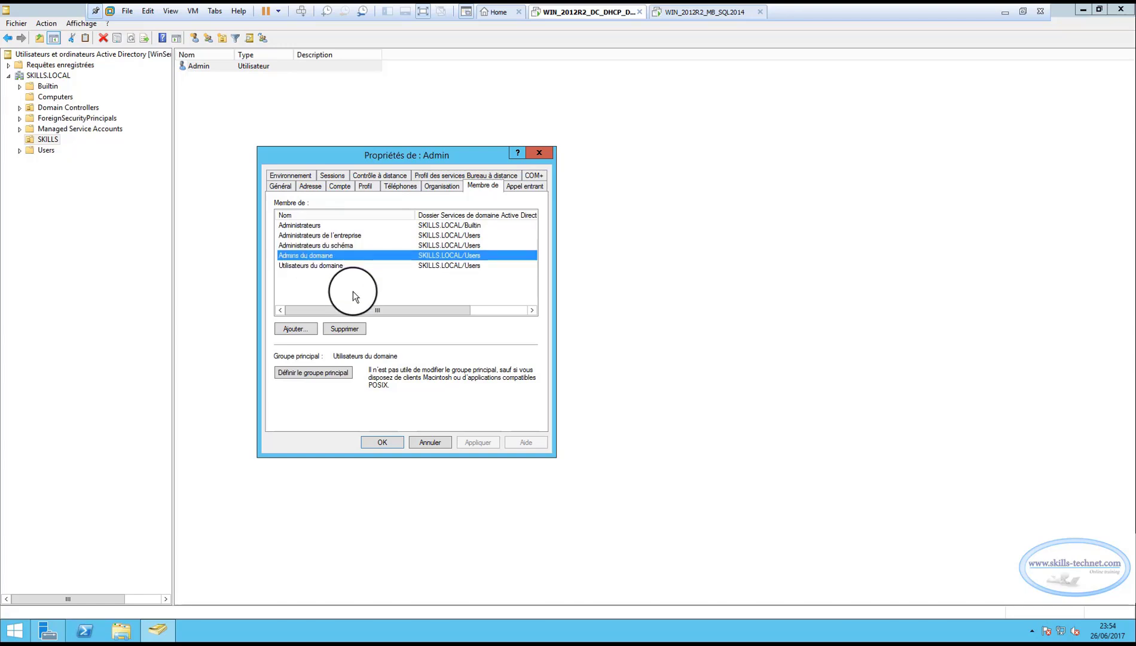
pyautogui.click(299, 225)
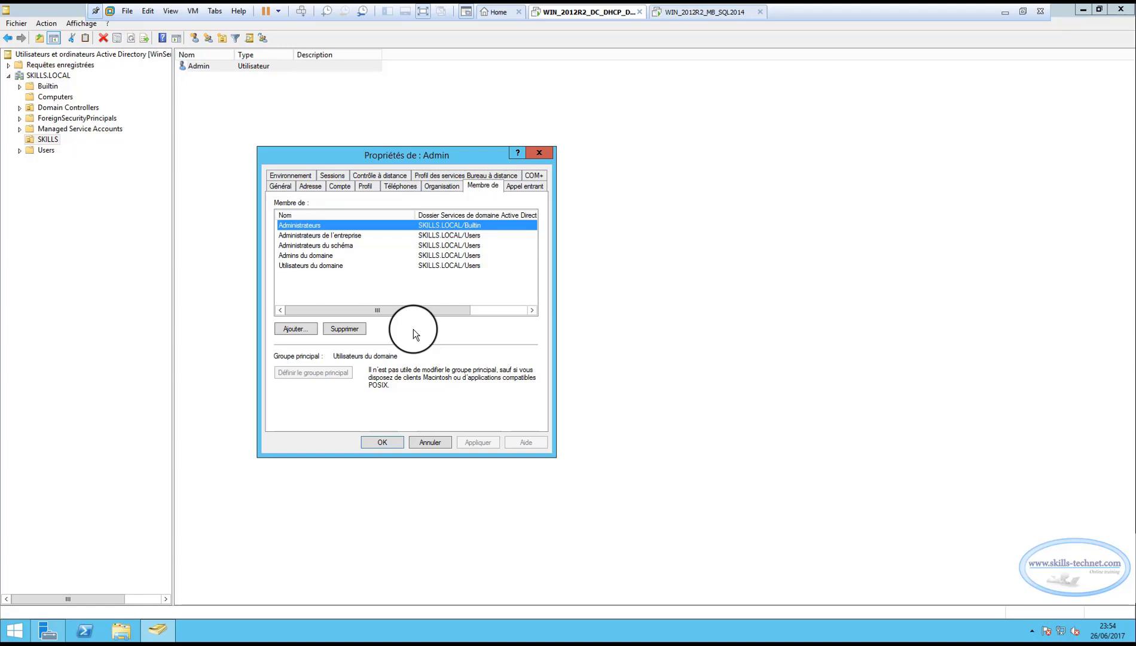
pyautogui.click(377, 443)
# On the SQL VM, send Ctrl+Alt+Del and sign in with the Admin password
pyautogui.click(680, 13)
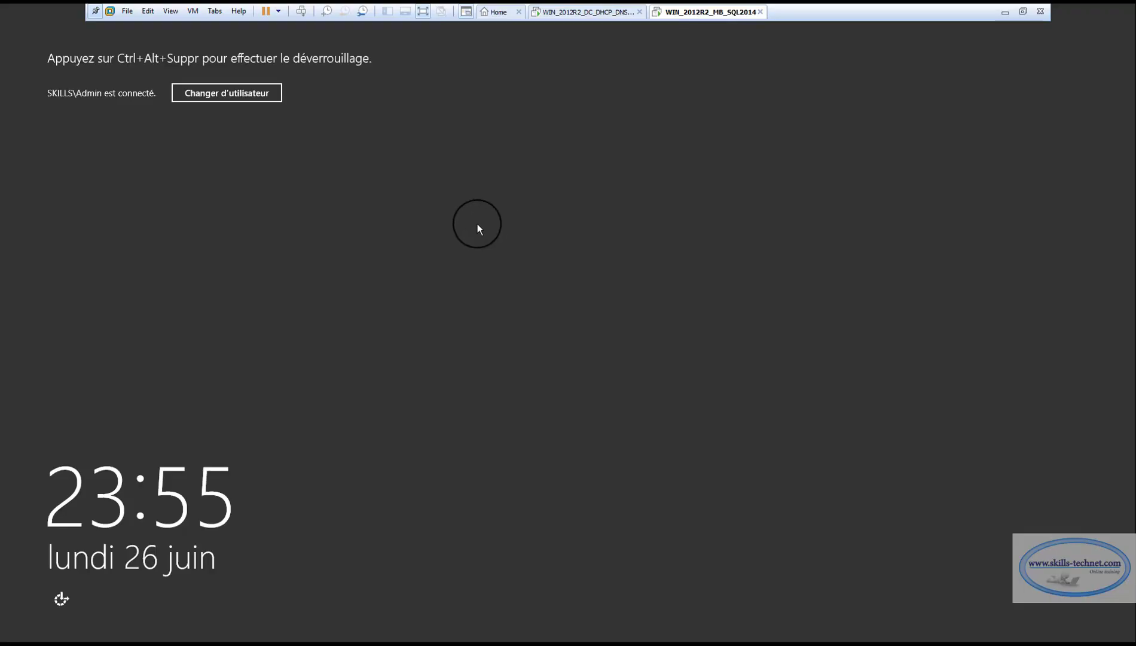
pyautogui.click(192, 11)
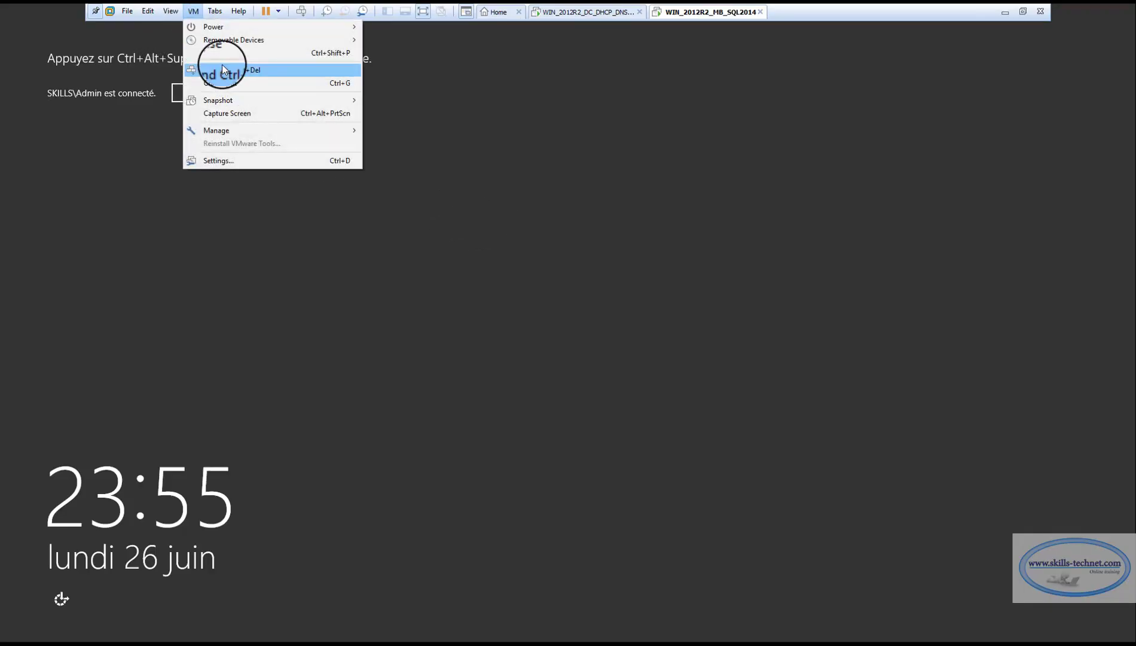
pyautogui.click(223, 69)
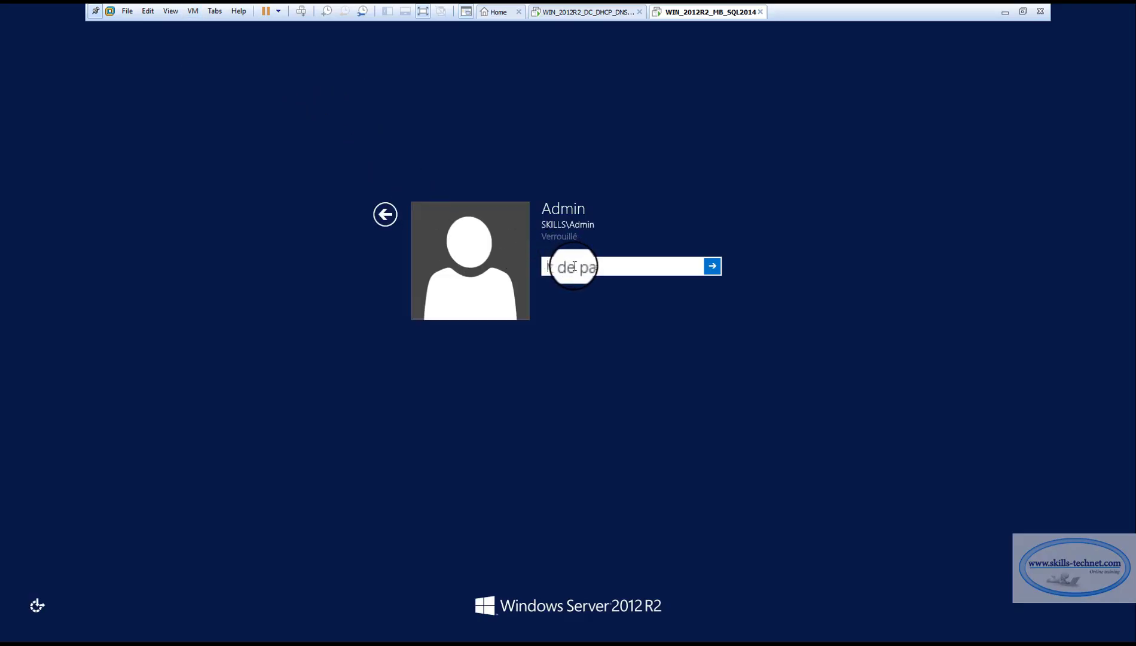
pyautogui.write('*****')
pyautogui.press('Return')
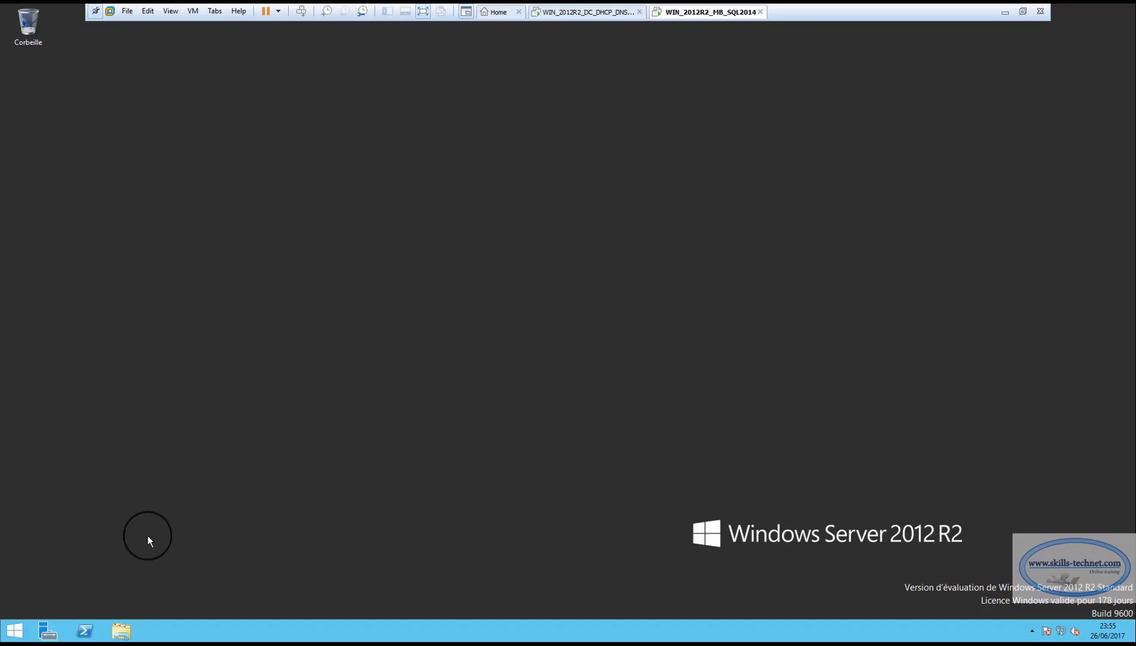
# Show Ce PC's system properties confirming ServSQL1.SKILLS.LOCAL, then return to the domain controller
pyautogui.click(121, 631)
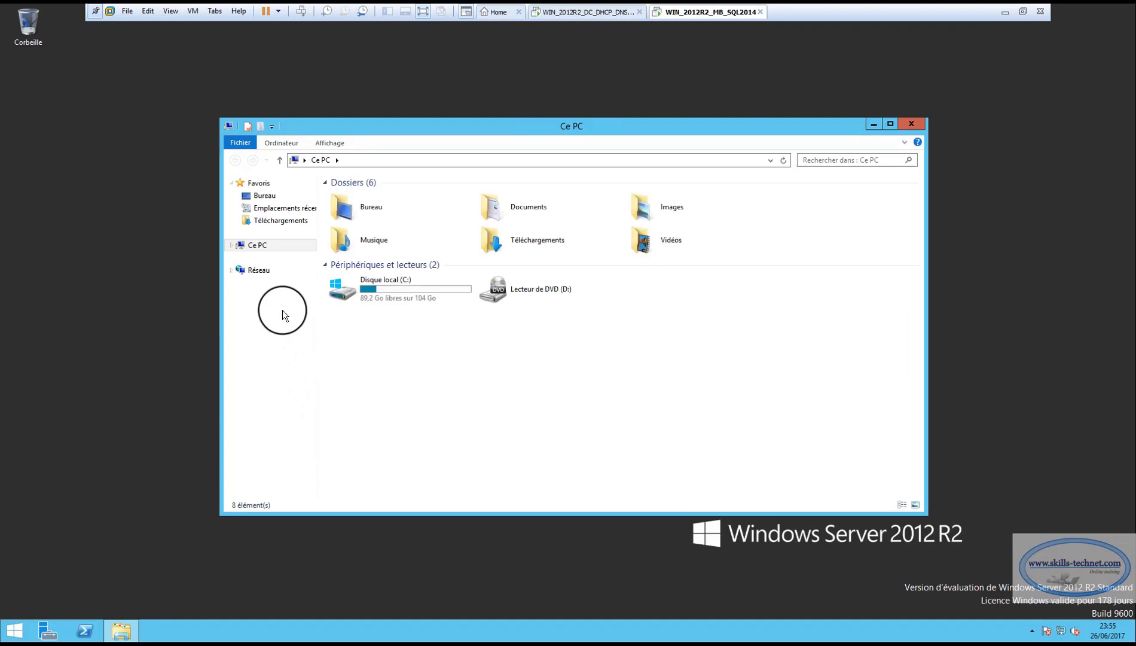
pyautogui.rightClick(258, 245)
pyautogui.click(290, 383)
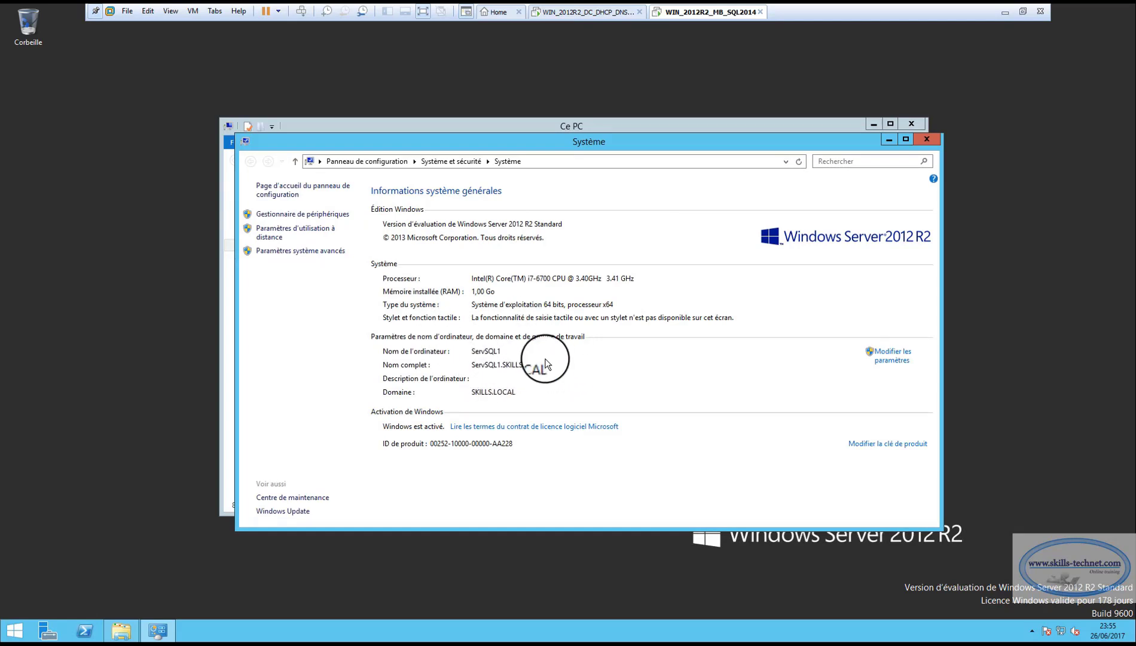
pyautogui.click(577, 12)
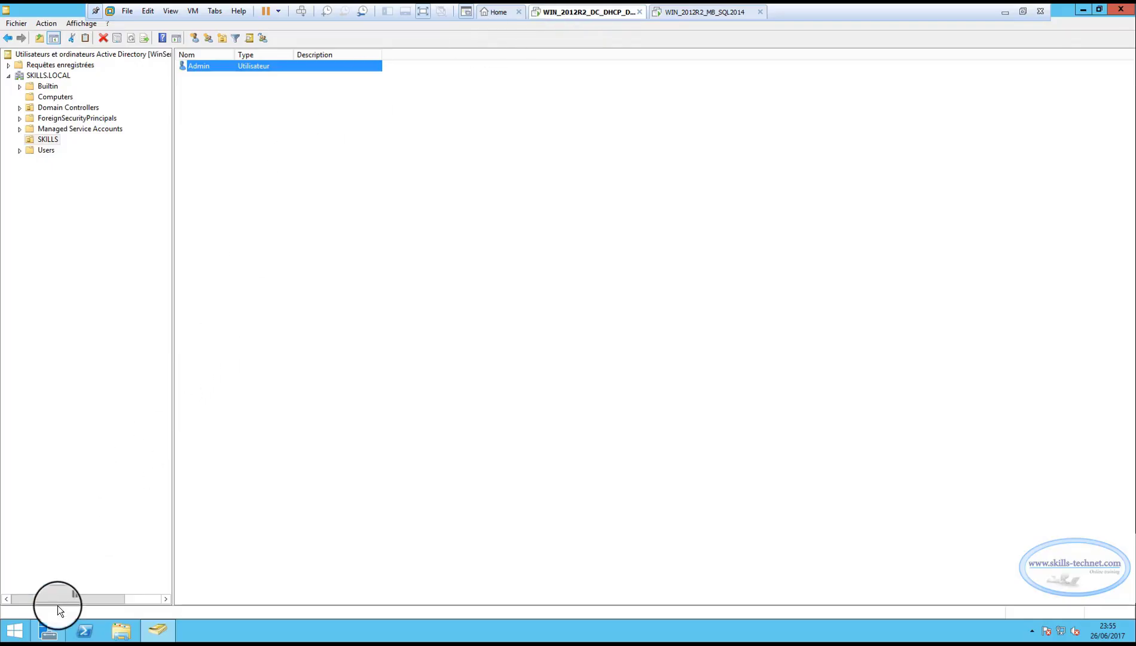
# In DNS Manager, check the SKILLS.LOCAL zone's ServSQL1 host record at 192.168.17.20
pyautogui.click(48, 628)
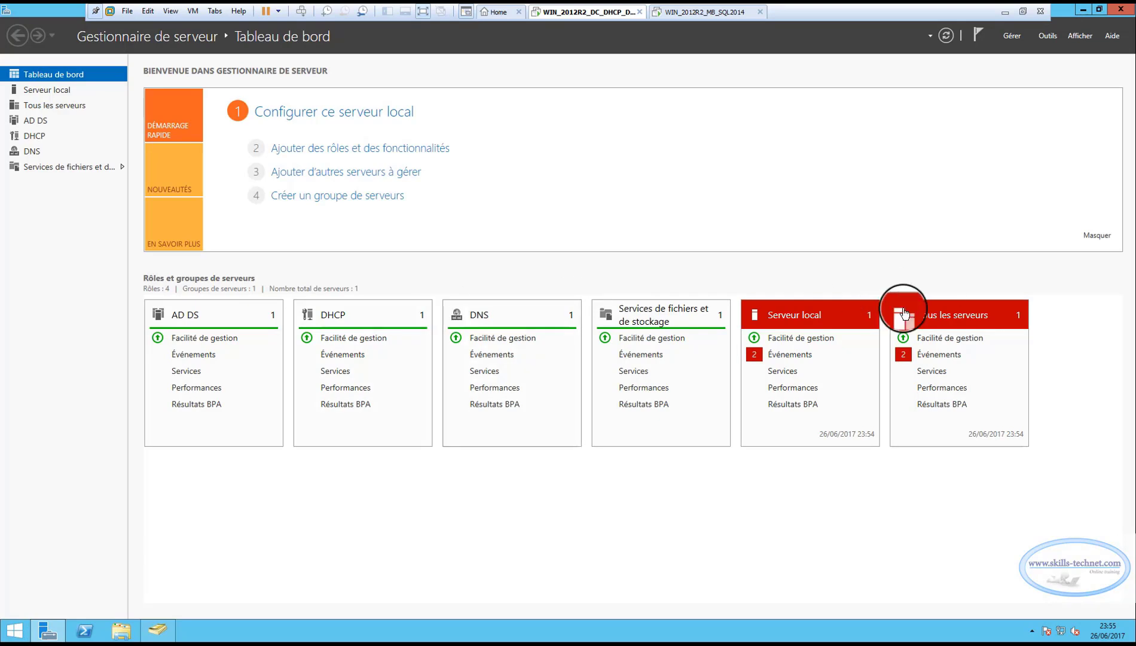
pyautogui.click(1046, 35)
pyautogui.click(925, 145)
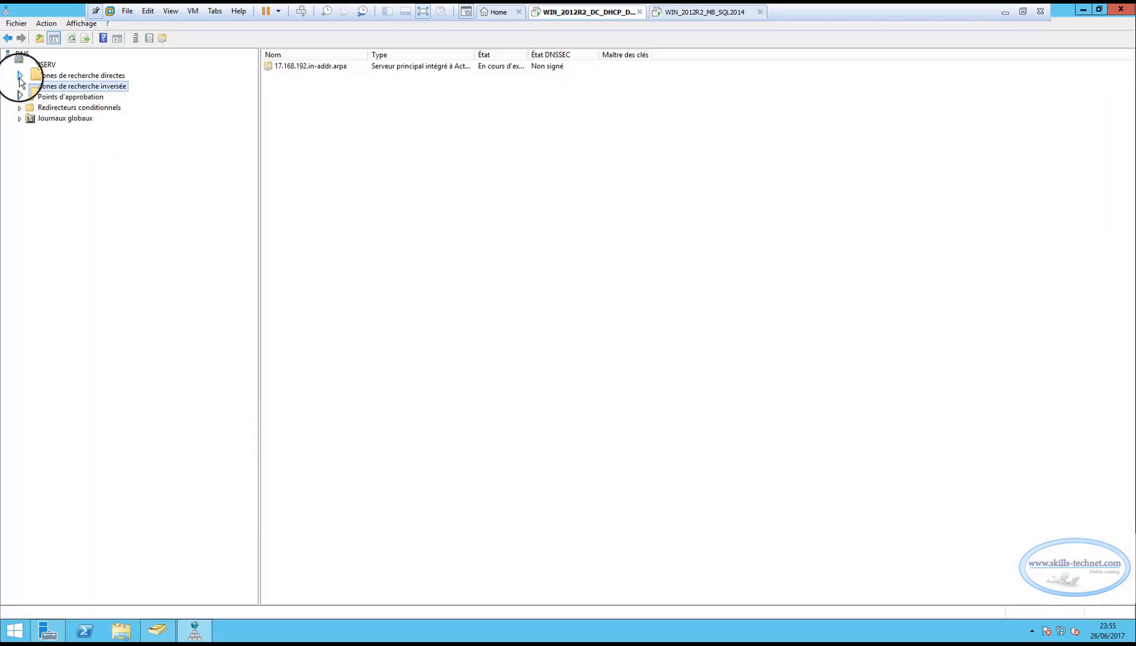
pyautogui.doubleClick(27, 76)
pyautogui.click(32, 87)
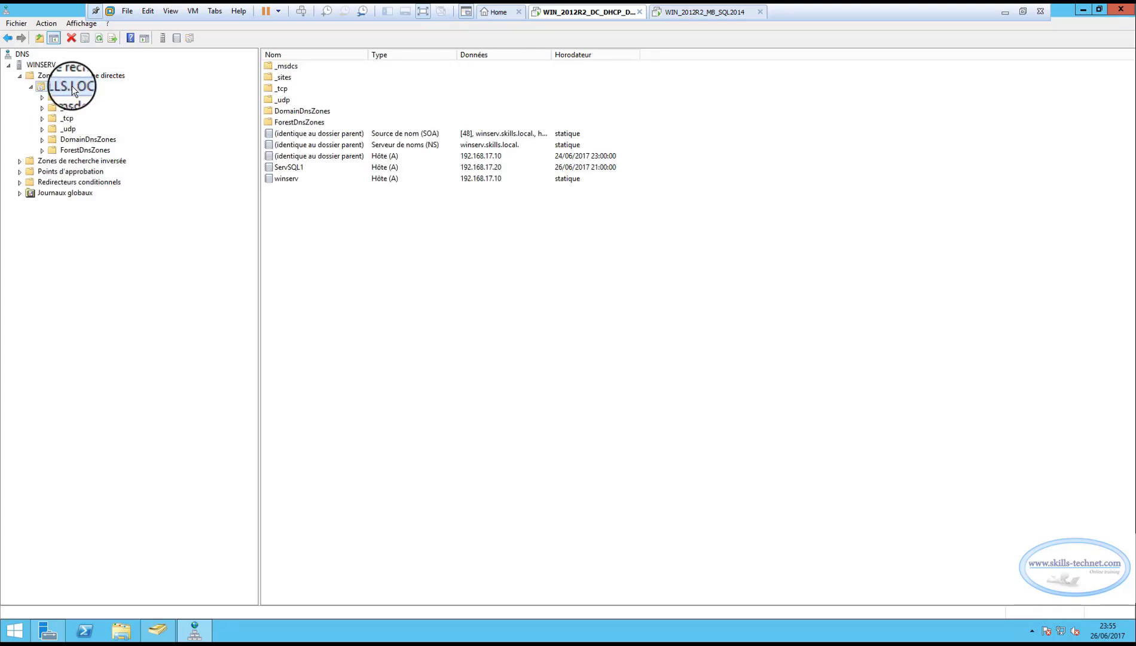
pyautogui.click(288, 169)
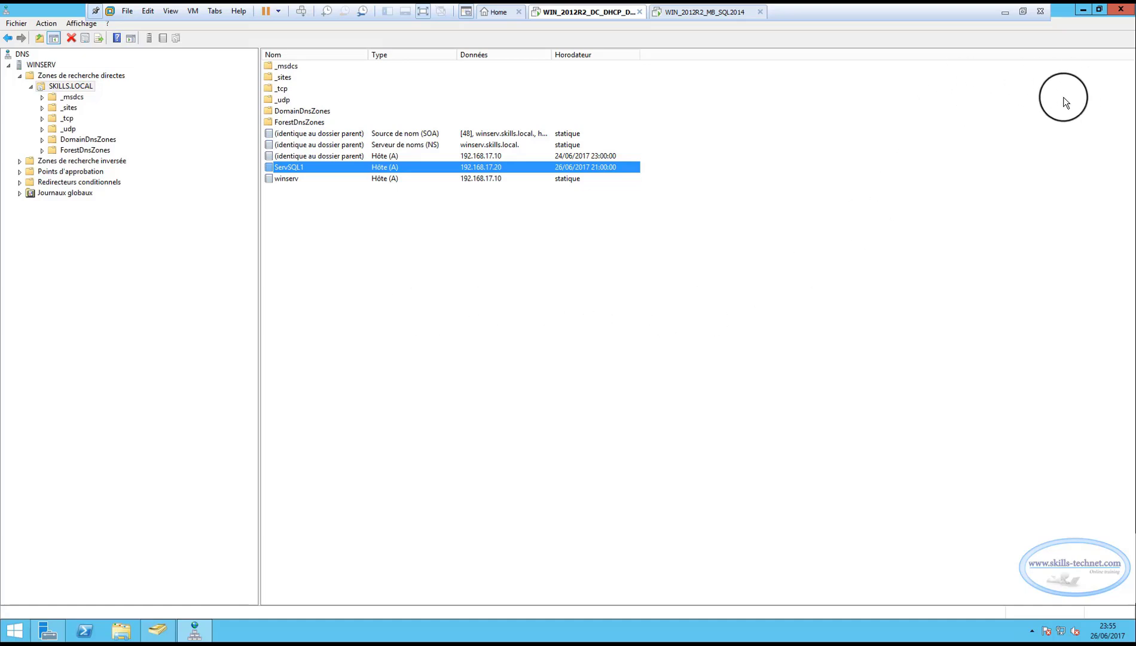
# Close DNS Manager, Server Manager and Active Directory Users and Computers
pyautogui.click(1120, 9)
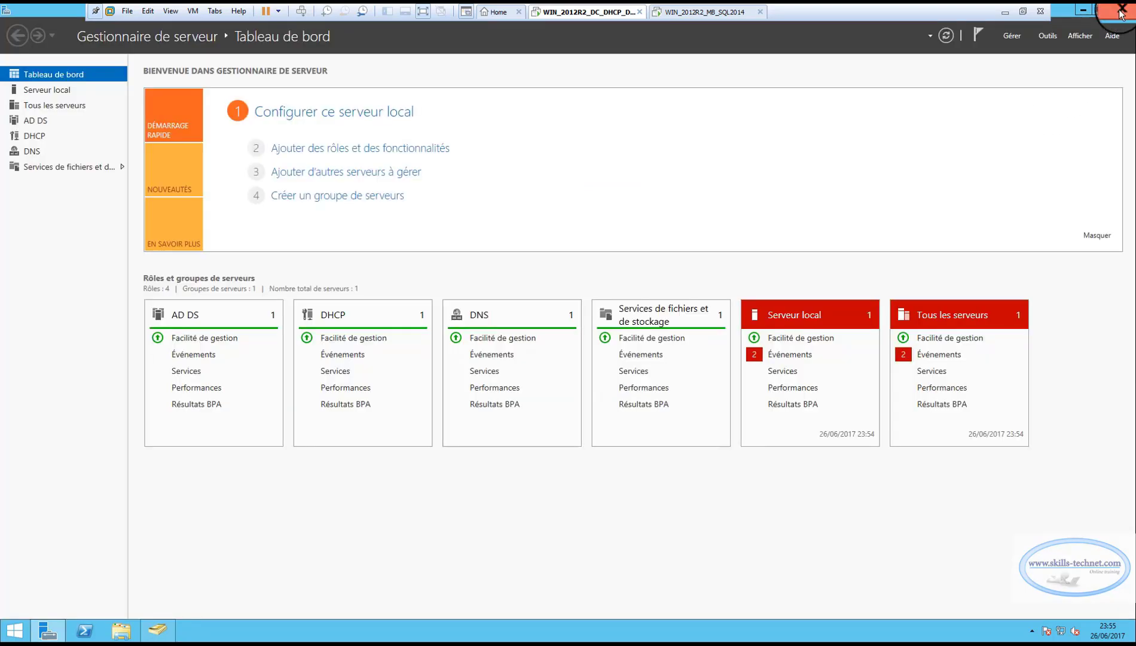
pyautogui.click(1122, 10)
pyautogui.click(1120, 10)
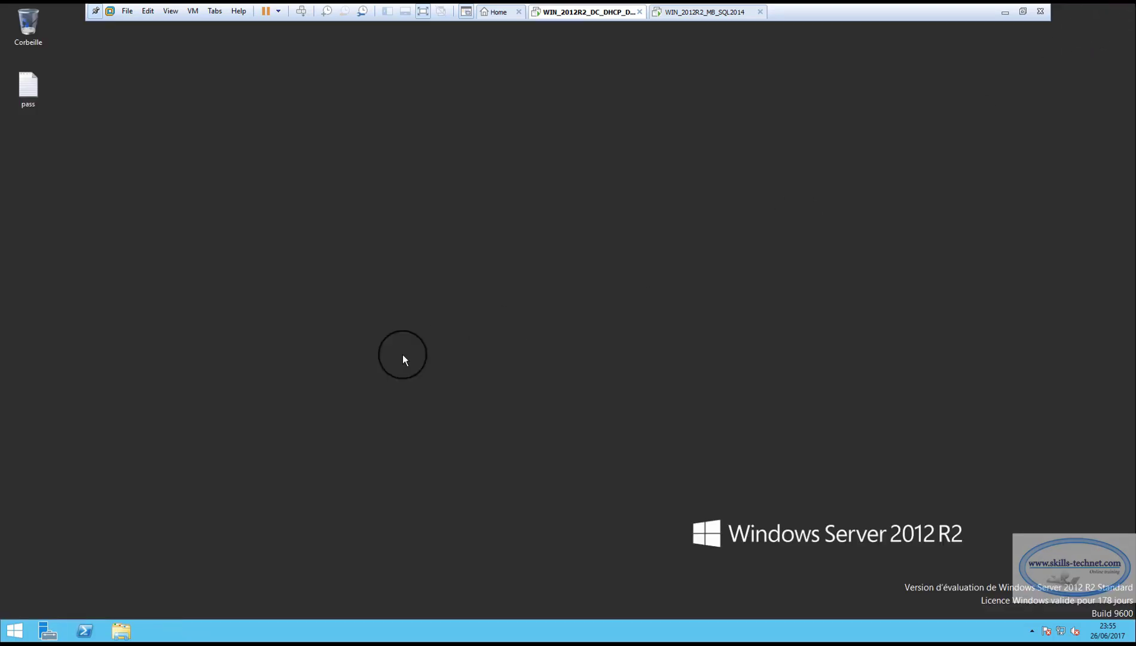
# On the SQL VM, close the system windows and locate the installation ISO in C:\SQL SERVER 2014 SP1
pyautogui.click(707, 13)
pyautogui.click(926, 140)
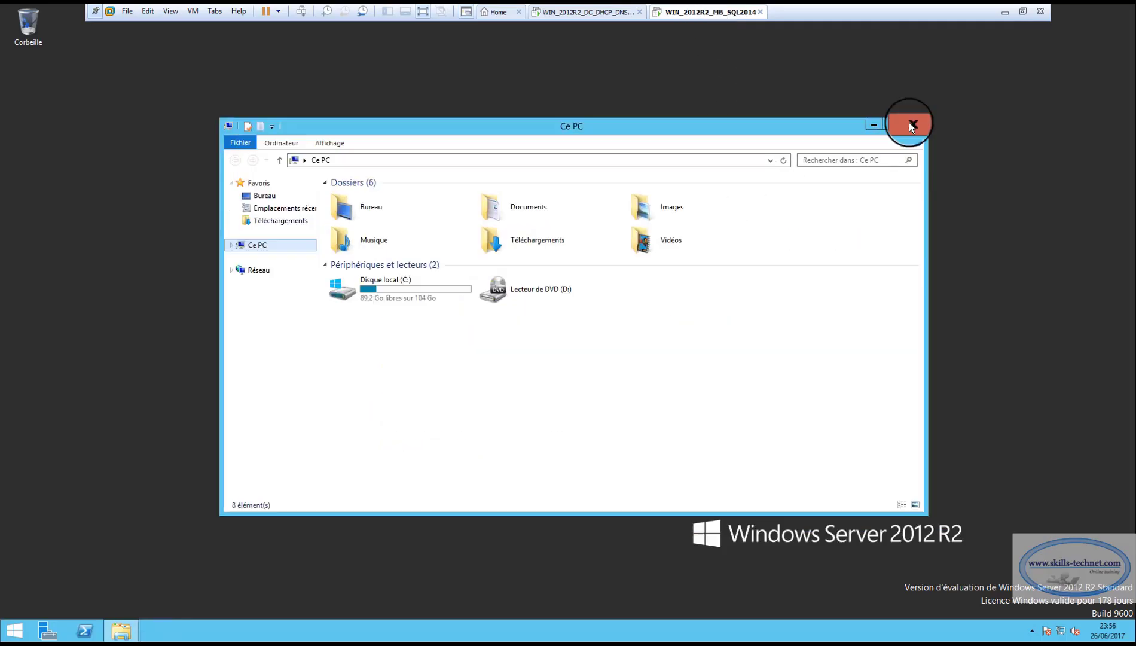
pyautogui.click(909, 123)
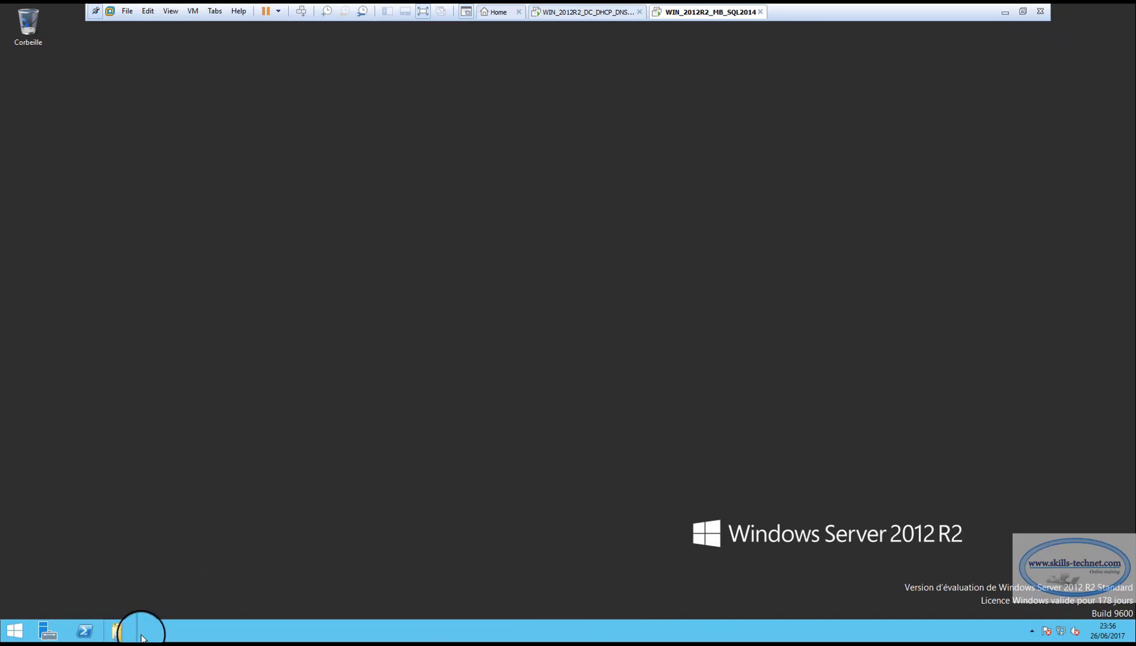
pyautogui.click(121, 631)
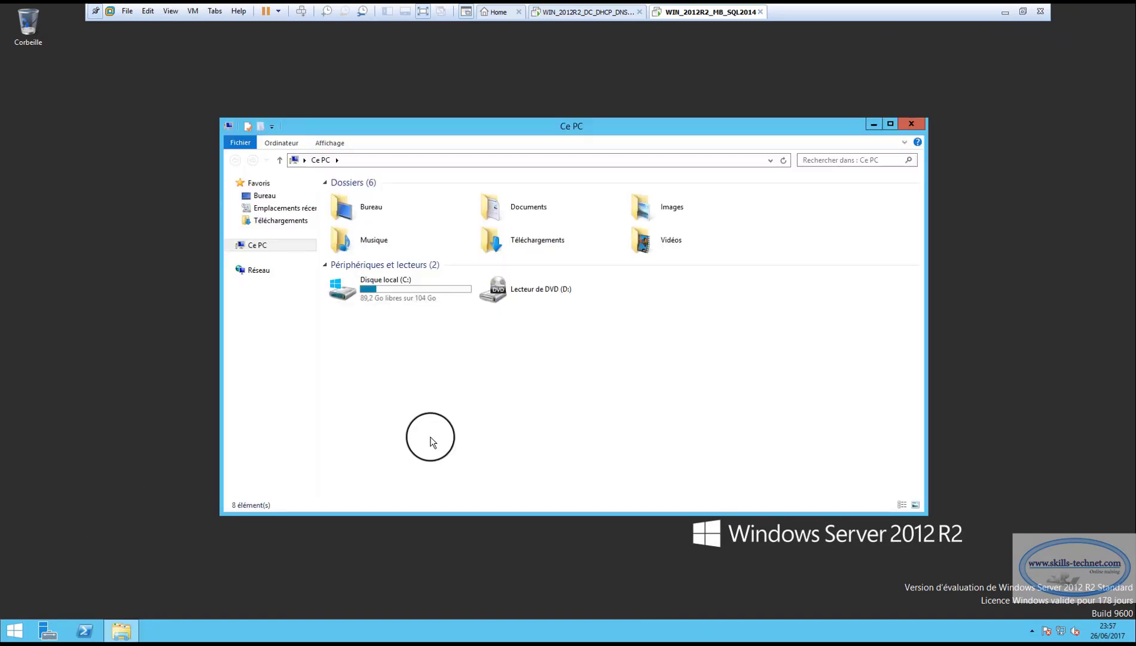
pyautogui.doubleClick(407, 286)
pyautogui.doubleClick(386, 233)
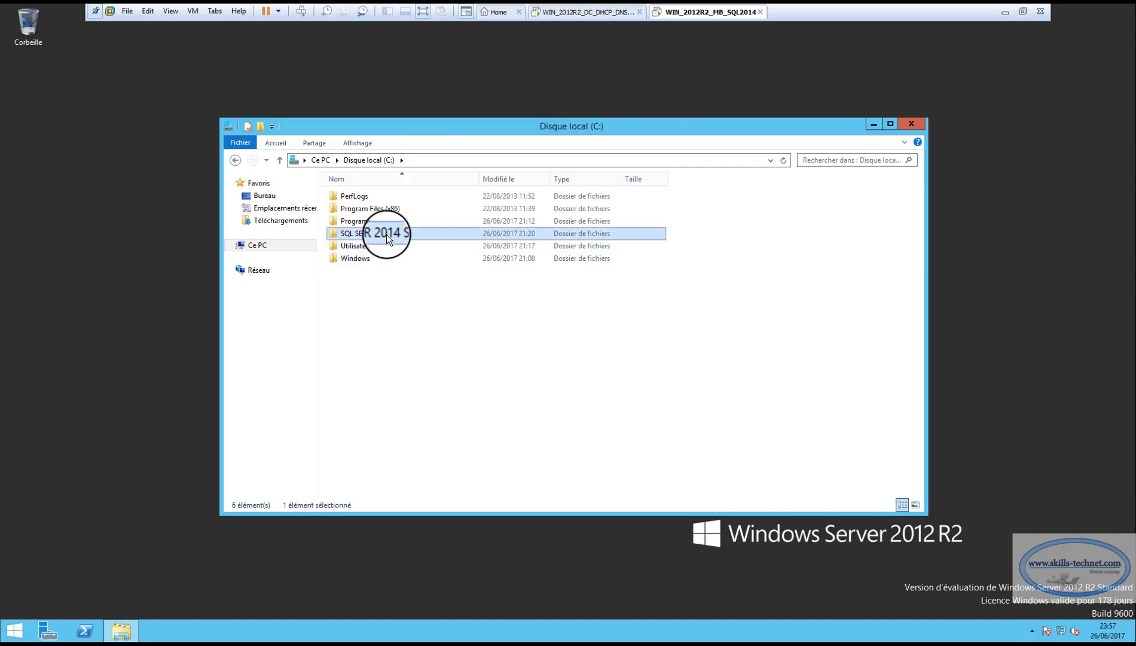
pyautogui.click(235, 160)
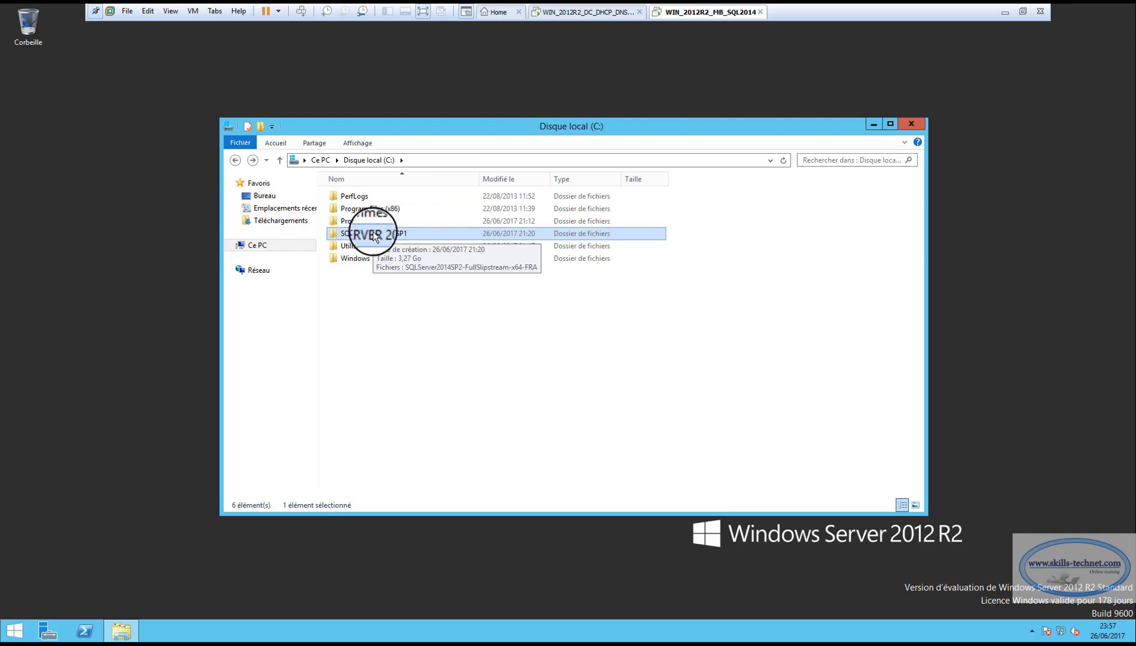
pyautogui.doubleClick(374, 236)
pyautogui.moveTo(480, 178); pyautogui.dragTo(519, 179)
pyautogui.click(418, 198)
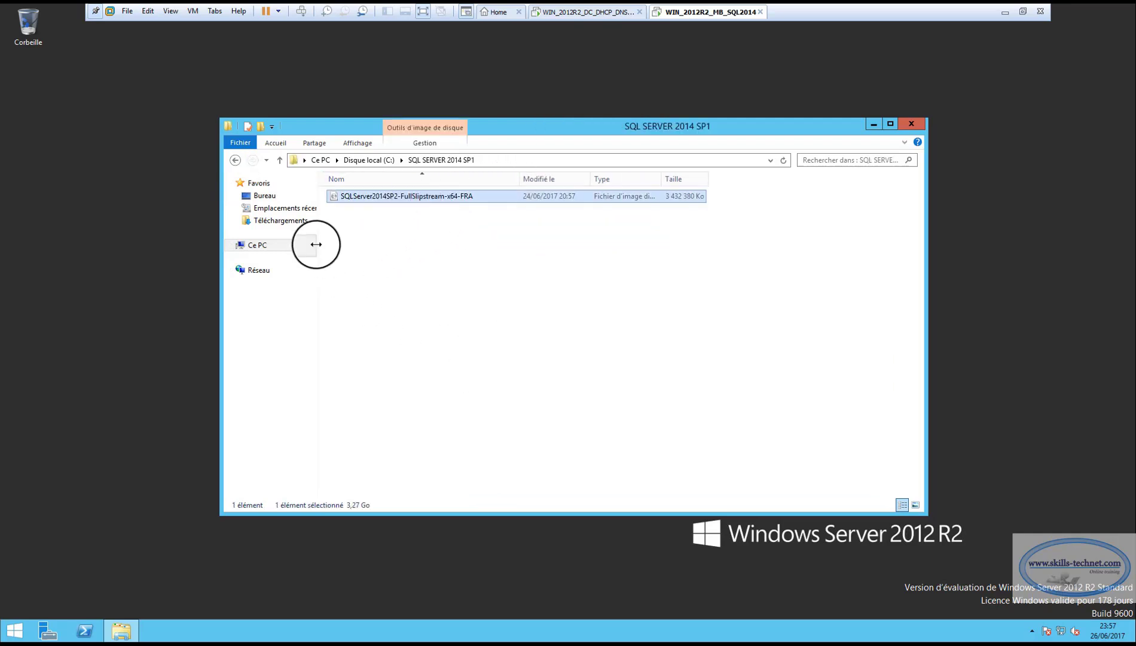
pyautogui.click(234, 160)
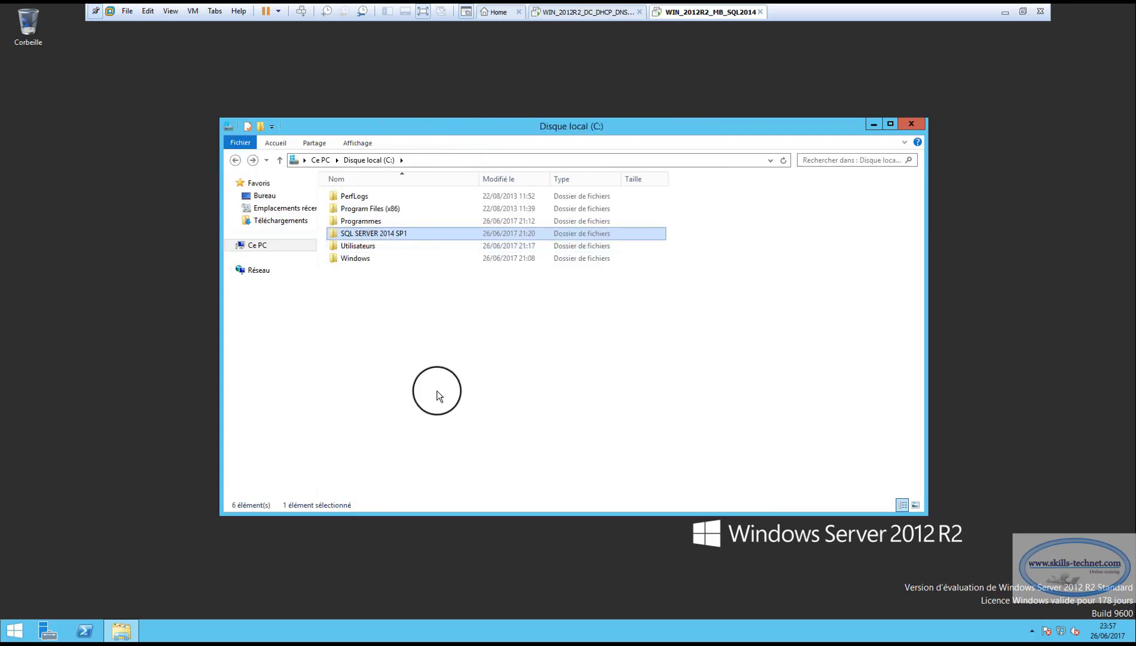
pyautogui.click(943, 355)
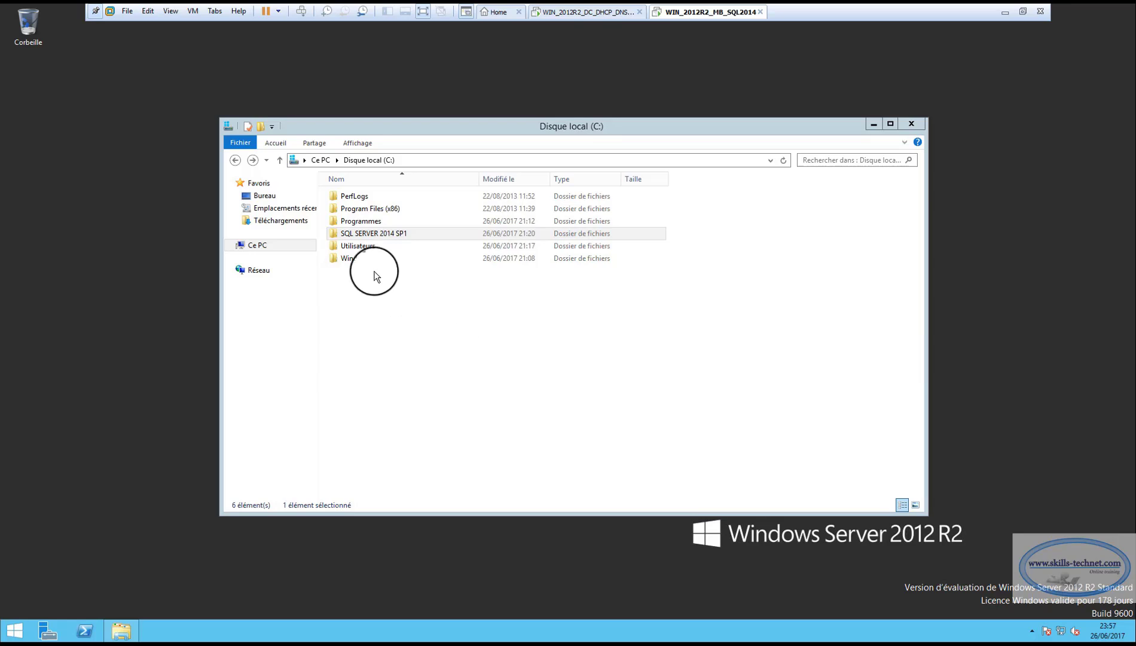
# Mount the SQL Server 2014 SP1 ISO as drive E: and run setup as administrator
pyautogui.click(357, 234)
pyautogui.doubleClick(357, 235)
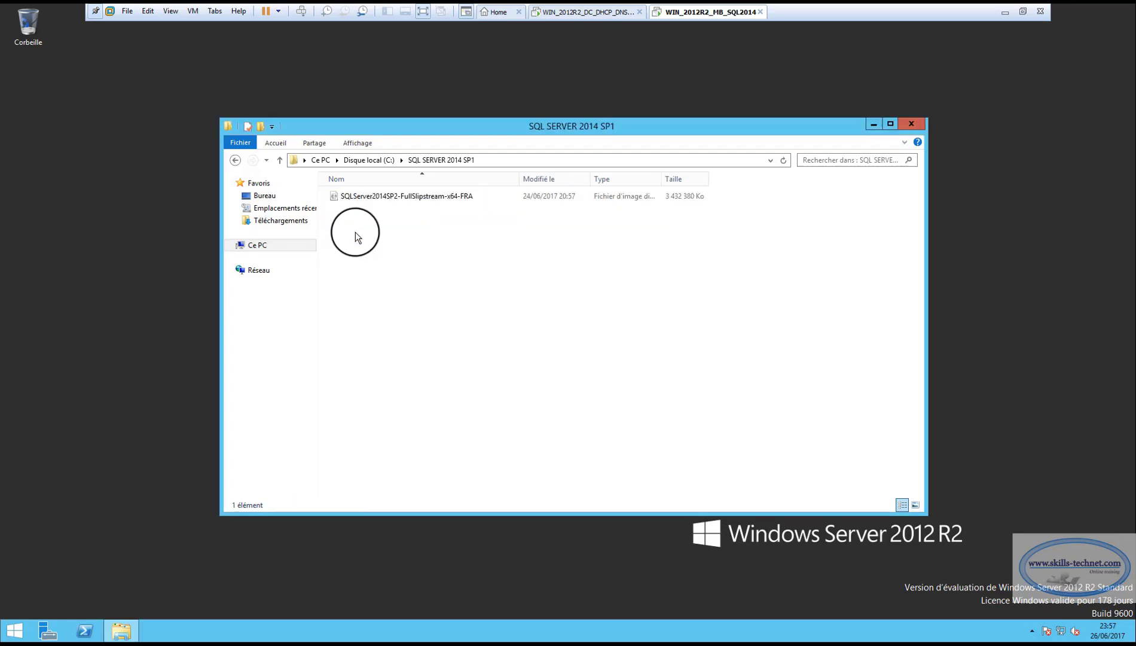
pyautogui.click(369, 199)
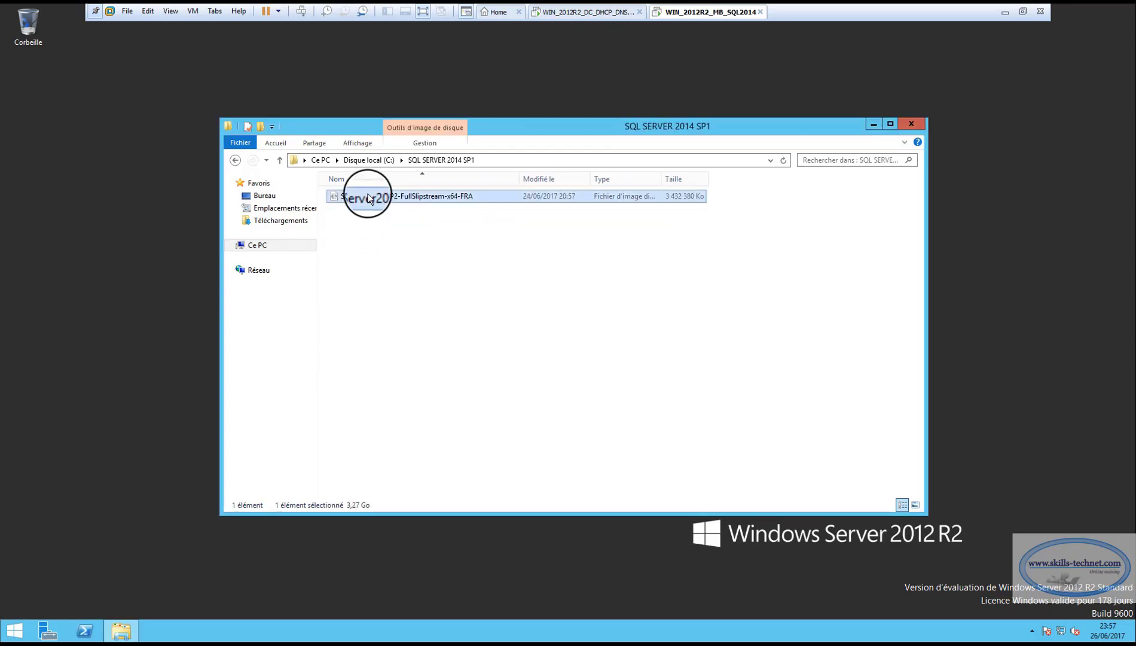
pyautogui.rightClick(369, 199)
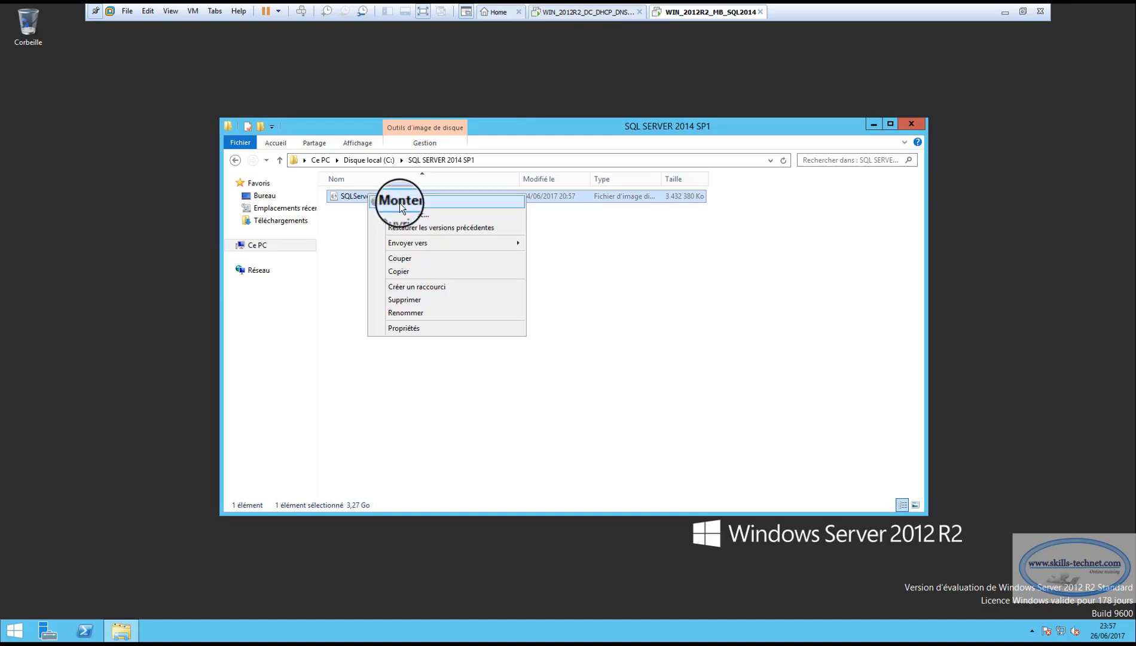
pyautogui.click(400, 202)
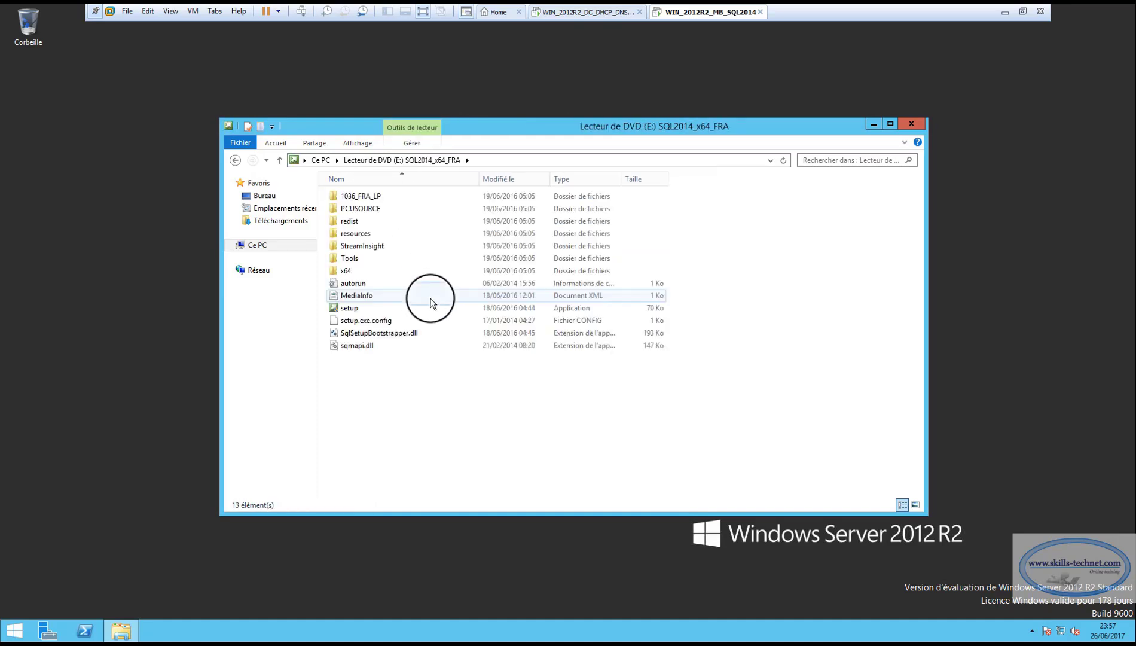
pyautogui.click(349, 307)
pyautogui.rightClick(350, 313)
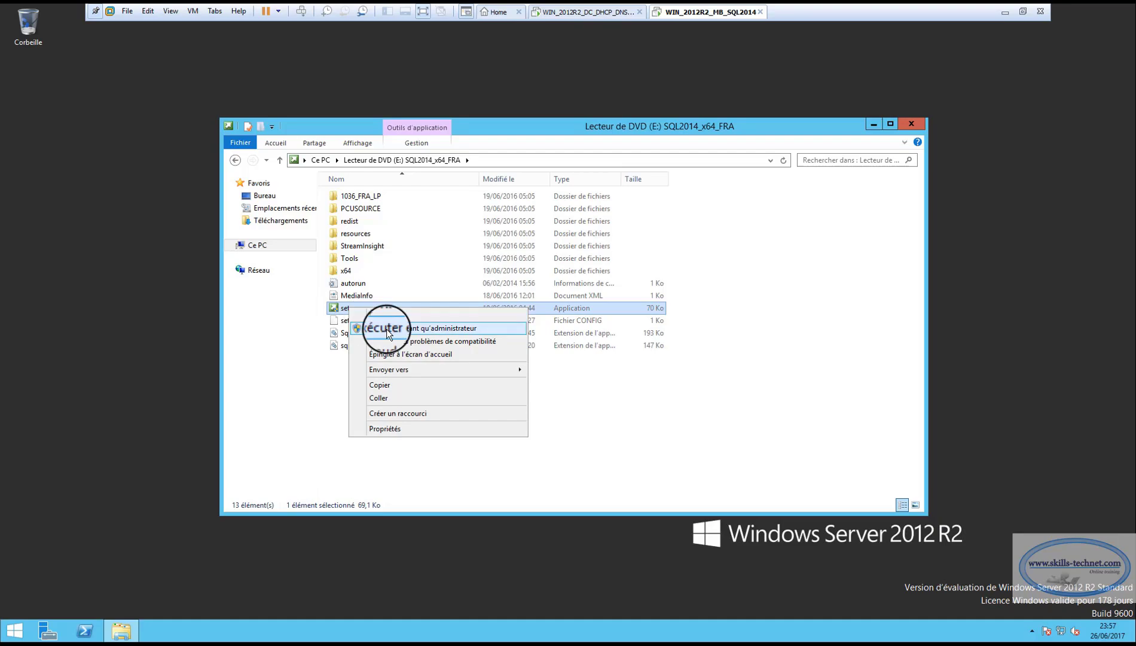
pyautogui.click(386, 330)
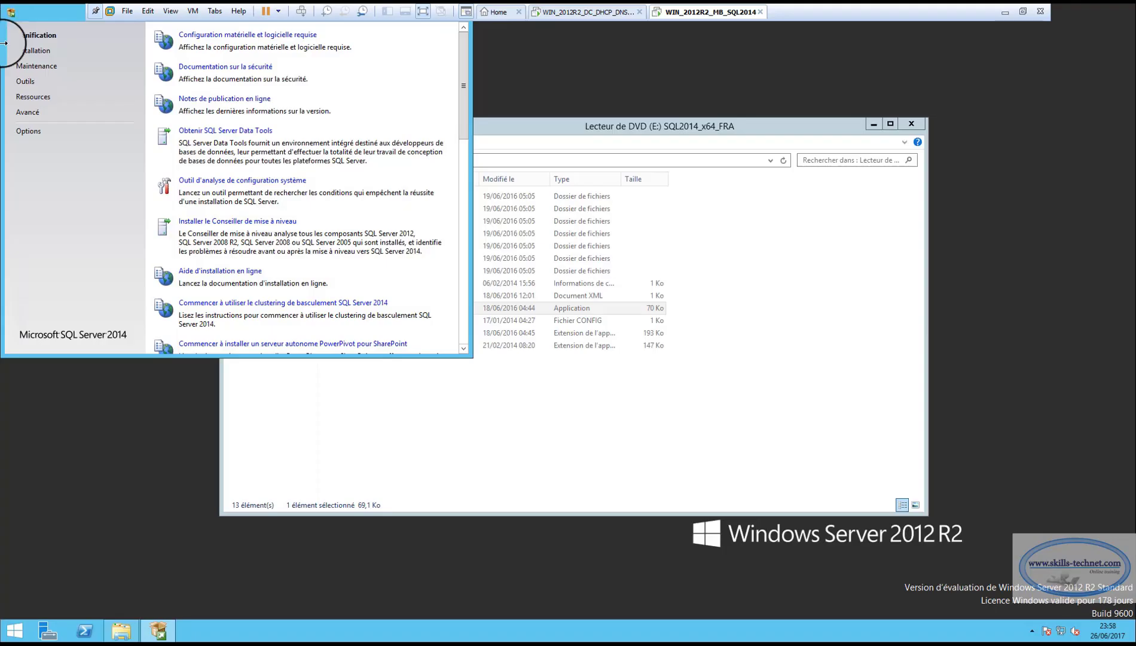
# Under Installation, choose 'Nouvelle installation autonome SQL Server ou ajout de fonctionnalités'
pyautogui.moveTo(353, 178); pyautogui.dragTo(415, 105)
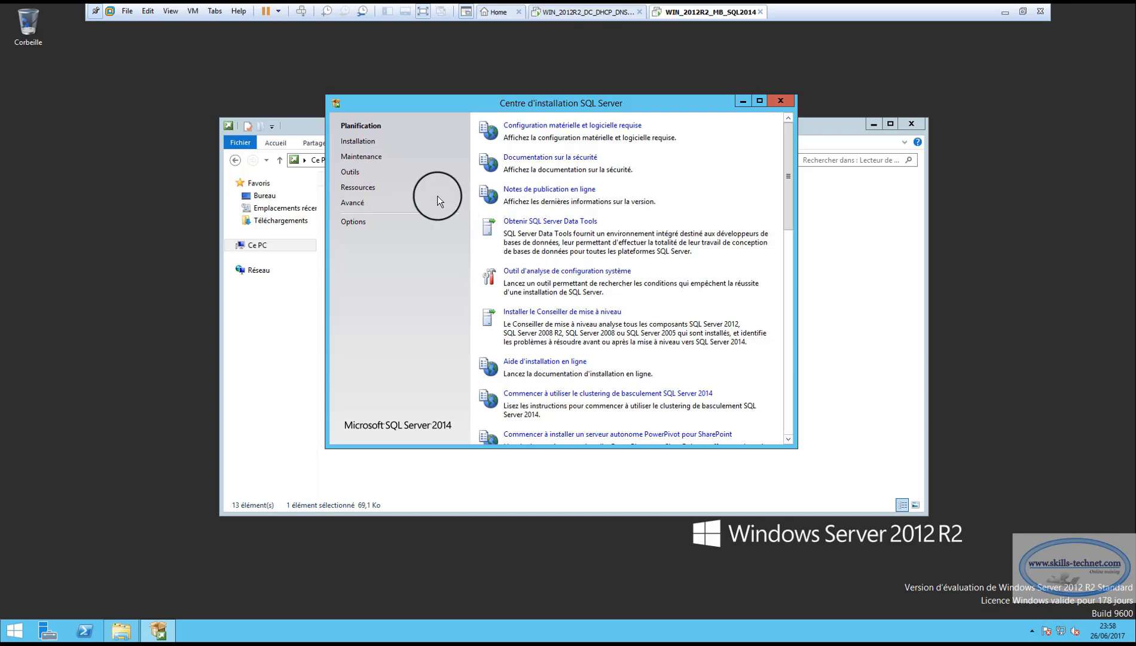
pyautogui.click(361, 142)
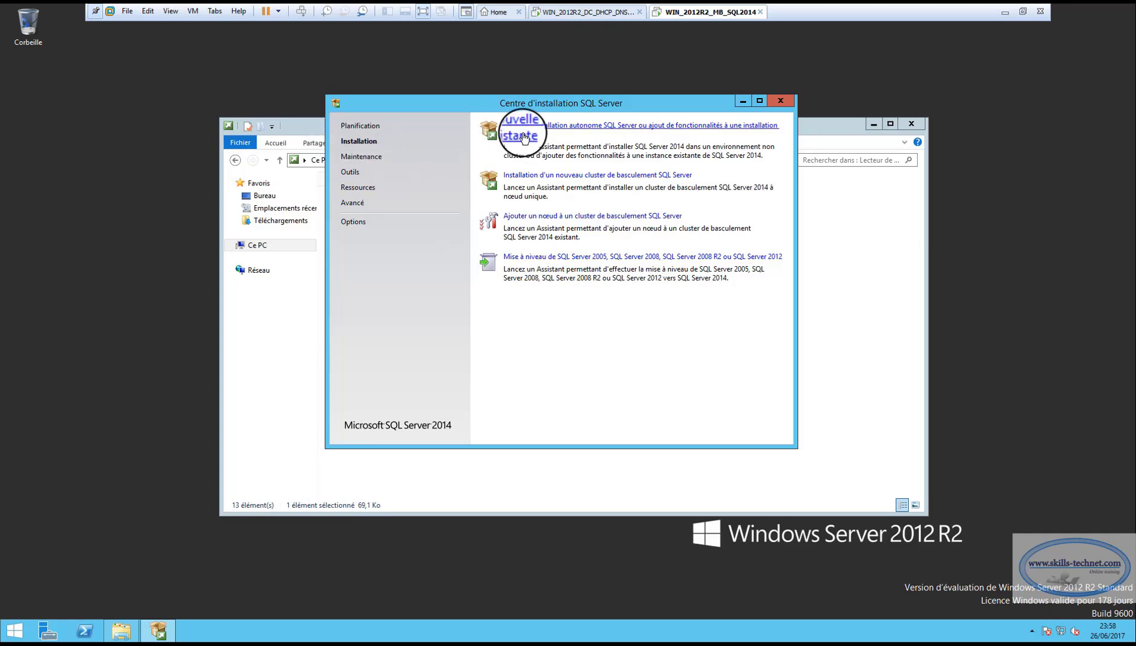
pyautogui.click(616, 130)
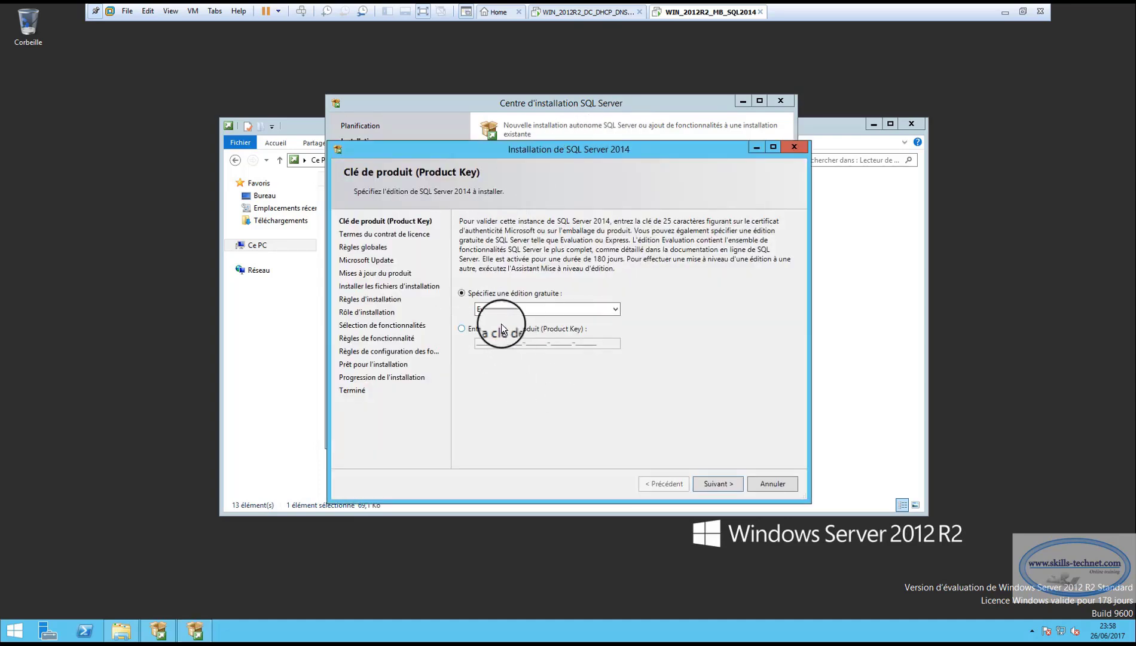
# Keep the Evaluation edition, accept the licence terms and skip Microsoft Update to reach Installation Rules
pyautogui.click(615, 308)
pyautogui.click(561, 317)
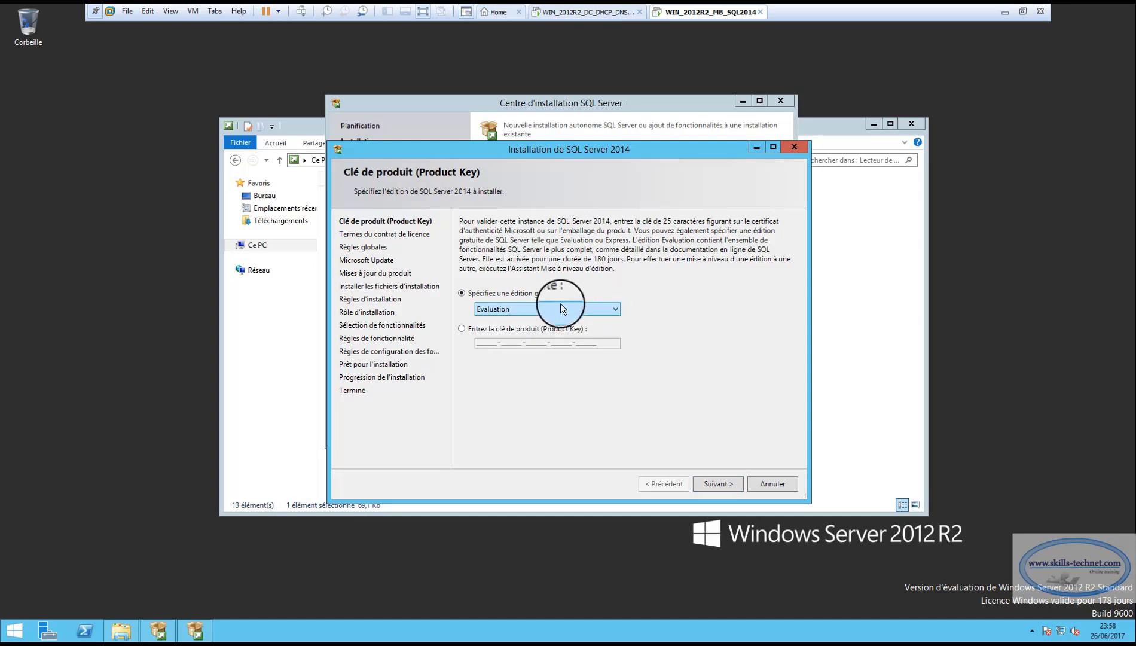
pyautogui.click(731, 488)
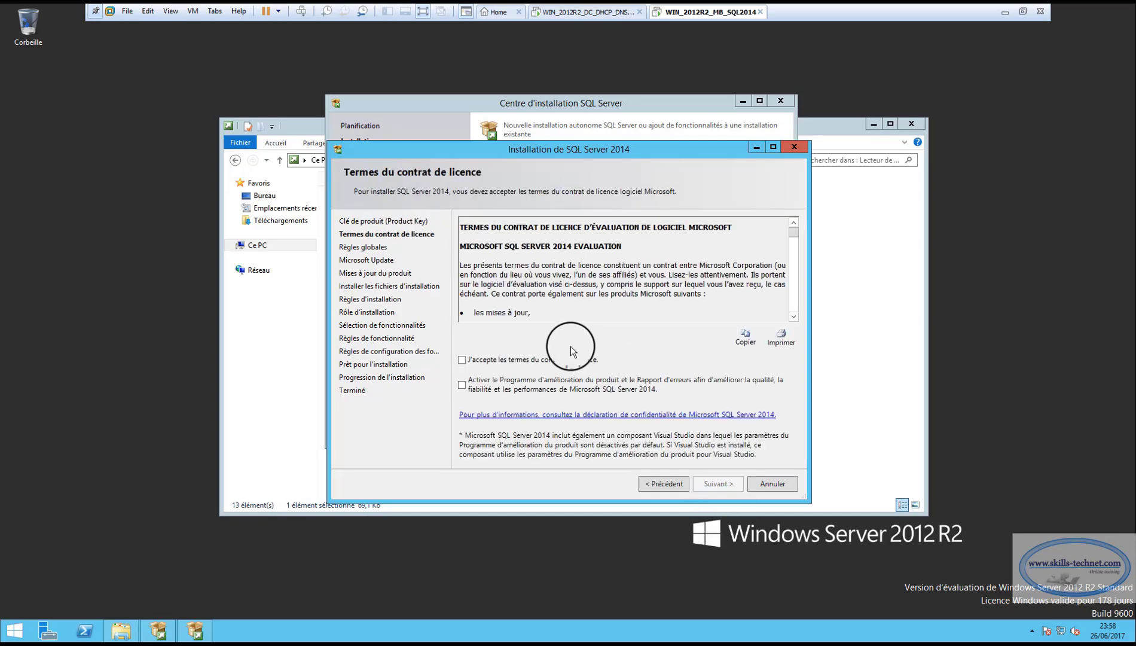
pyautogui.click(462, 359)
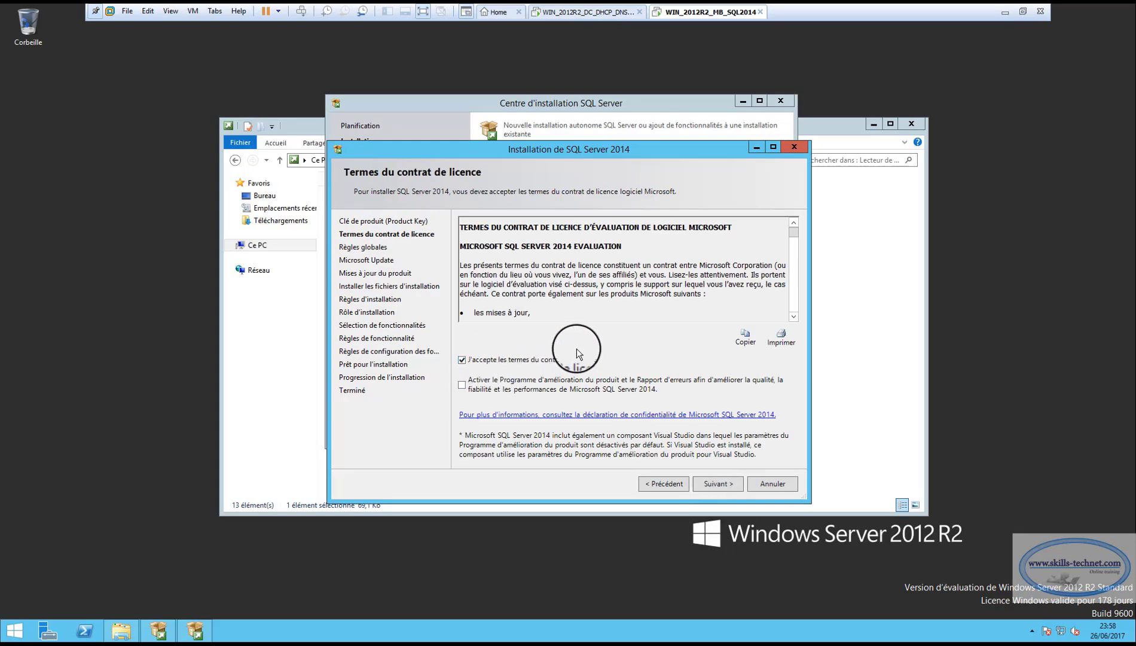
pyautogui.click(719, 483)
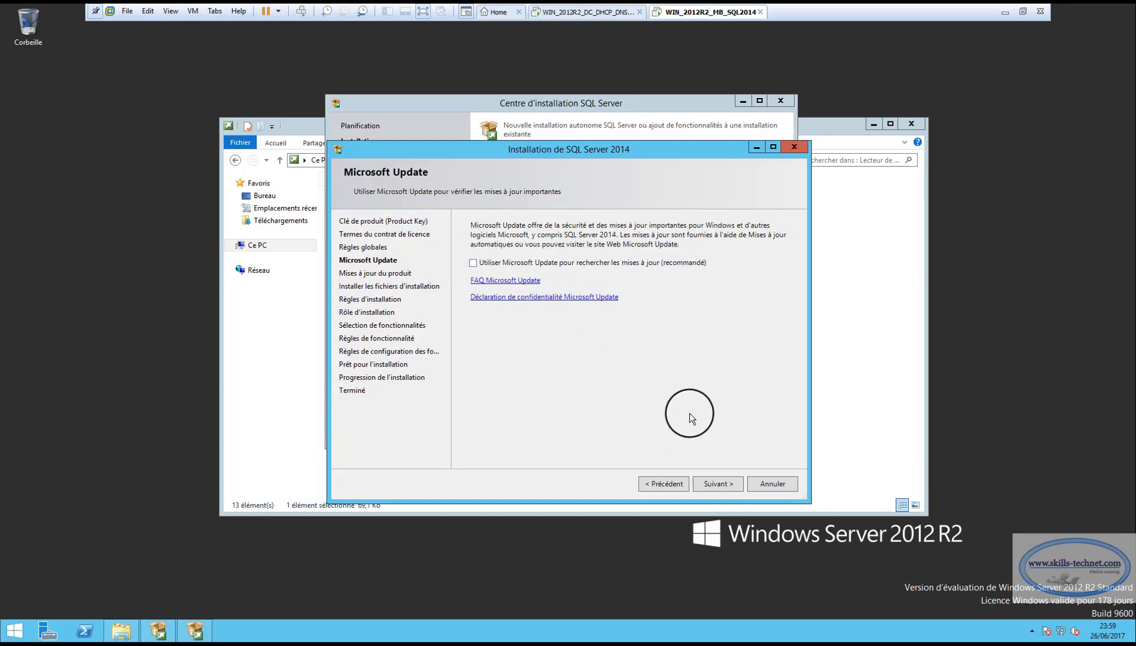
pyautogui.click(721, 483)
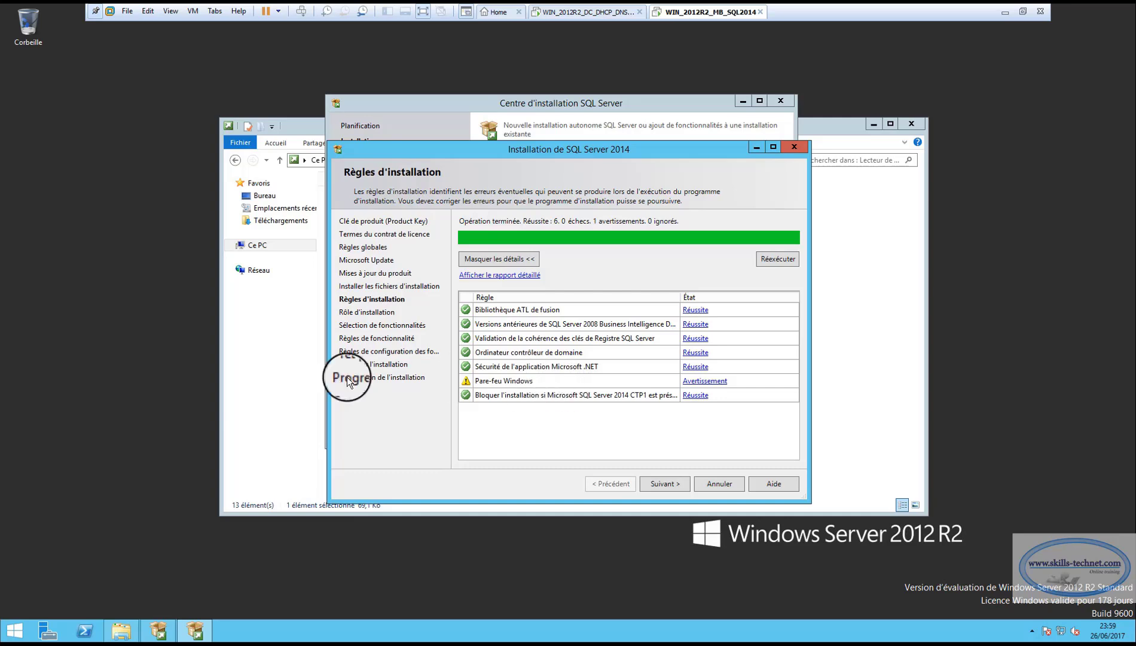
# Launch Control Panel with the 'control' command and list its items as small icons
pyautogui.rightClick(20, 633)
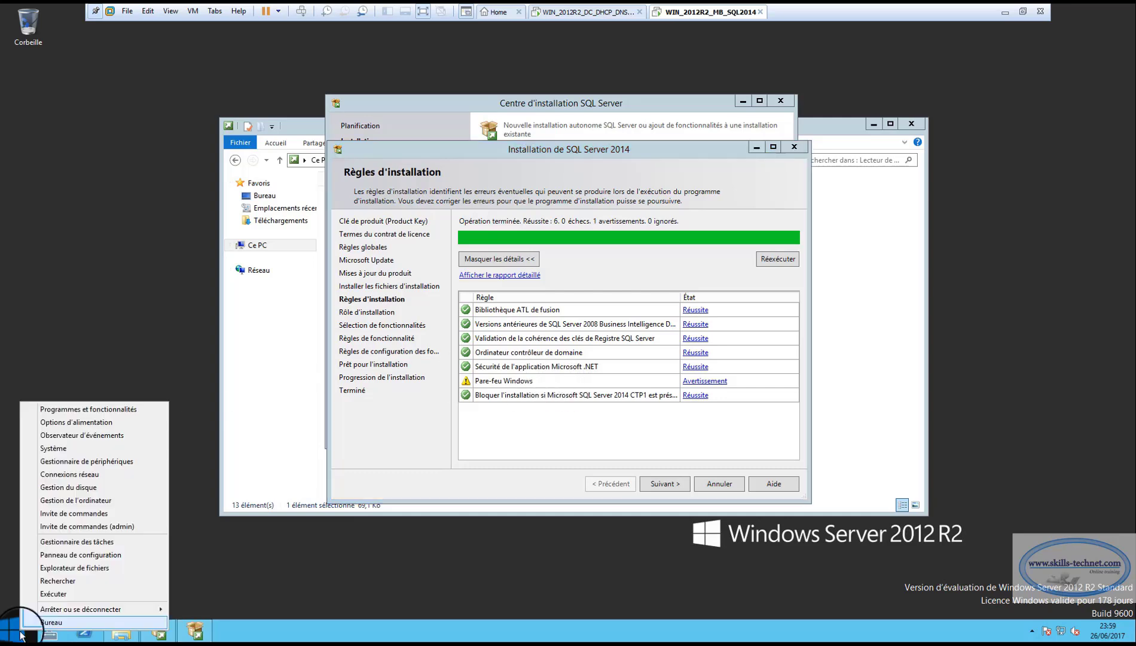
pyautogui.click(66, 593)
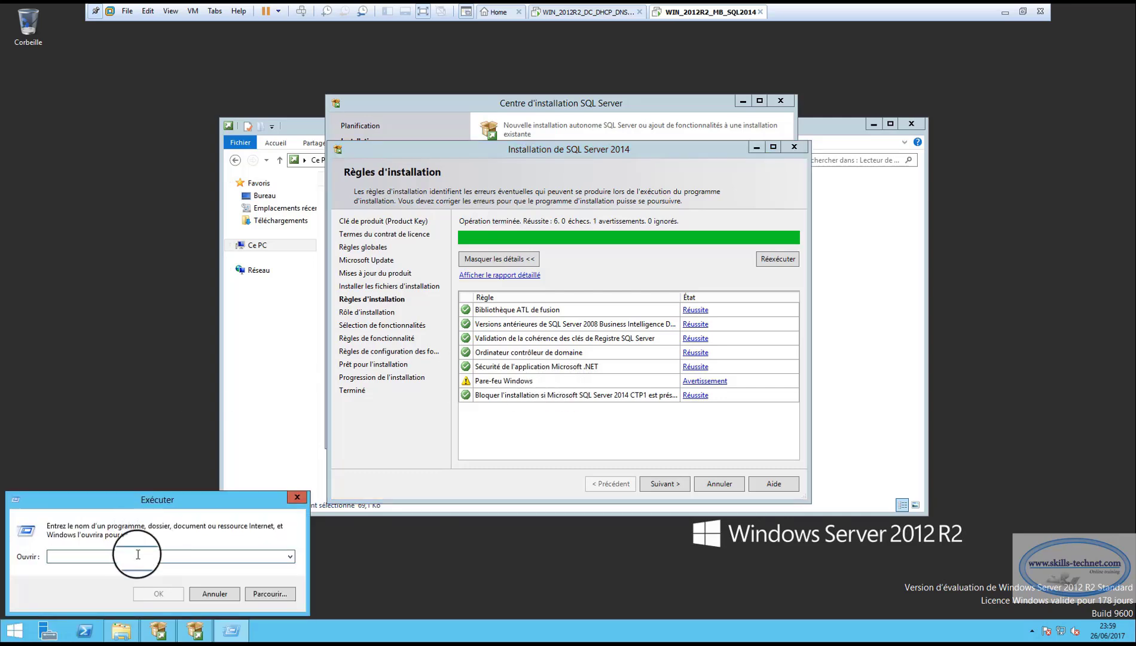
pyautogui.write('control')
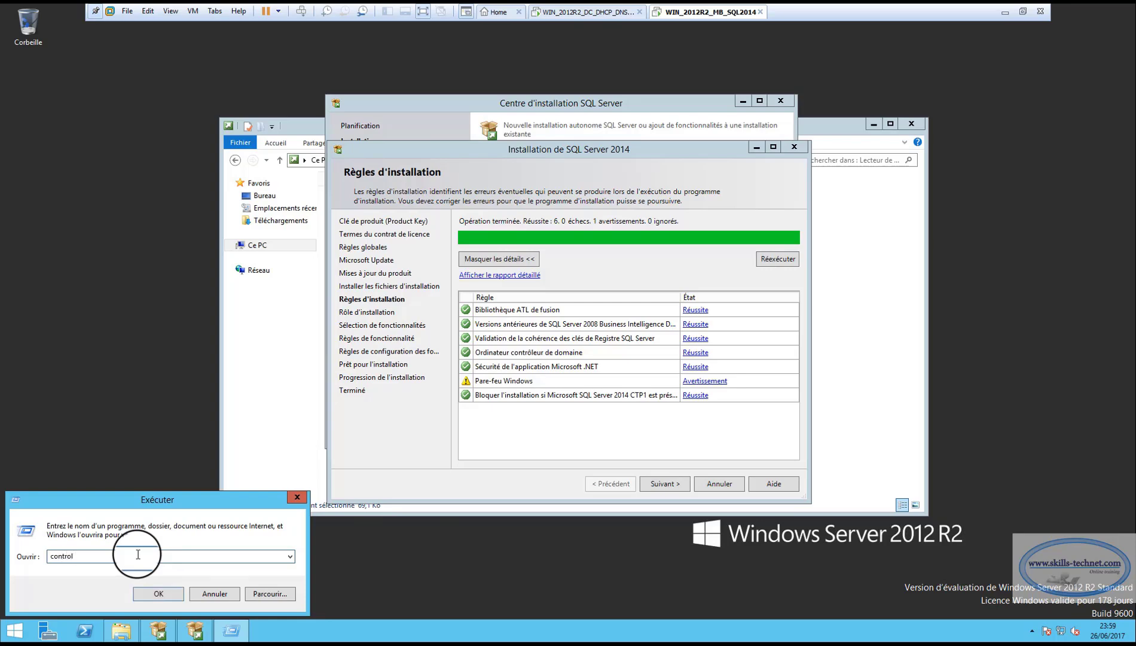
pyautogui.press('Return')
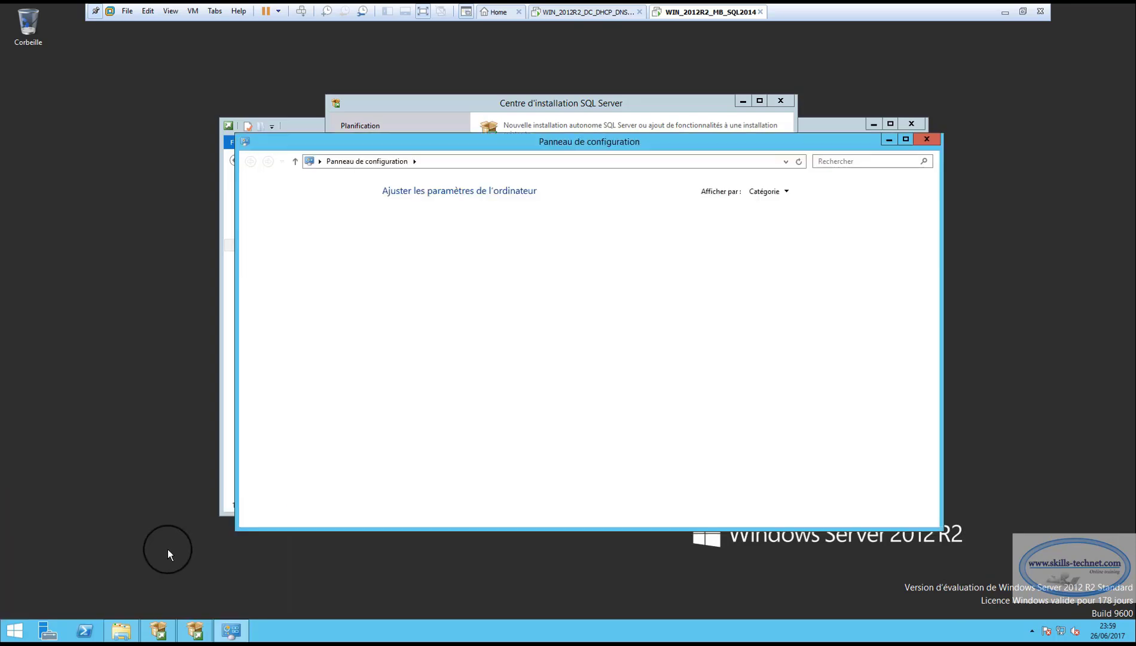
pyautogui.click(769, 192)
pyautogui.click(777, 236)
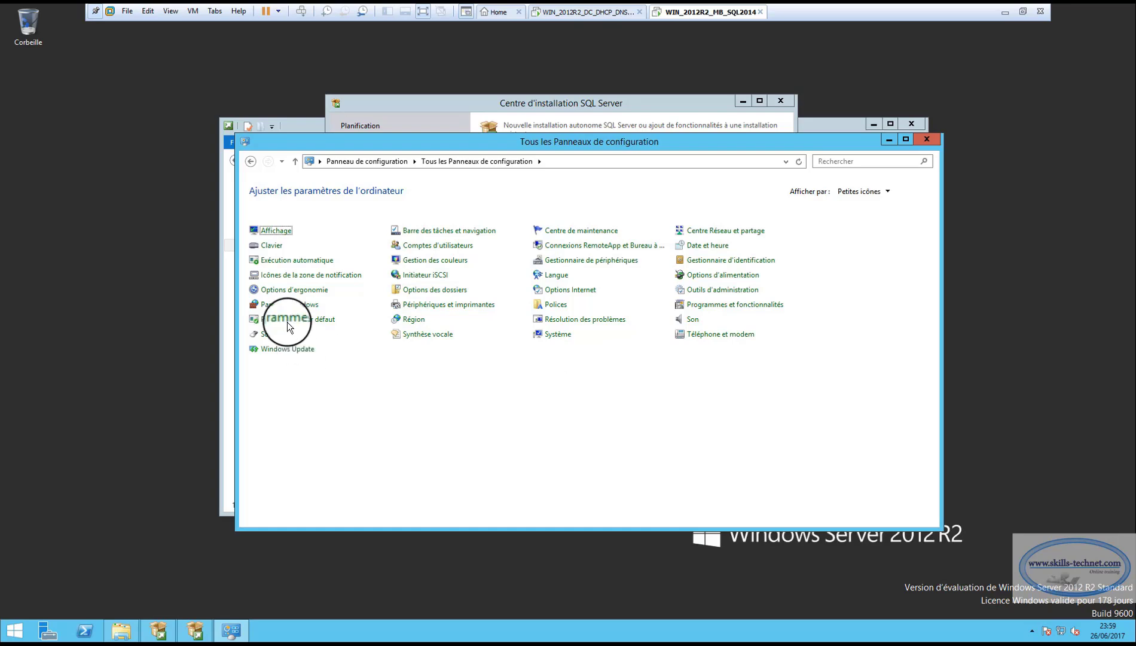
# Turn Windows Firewall off for domain networks and close the firewall window
pyautogui.click(288, 306)
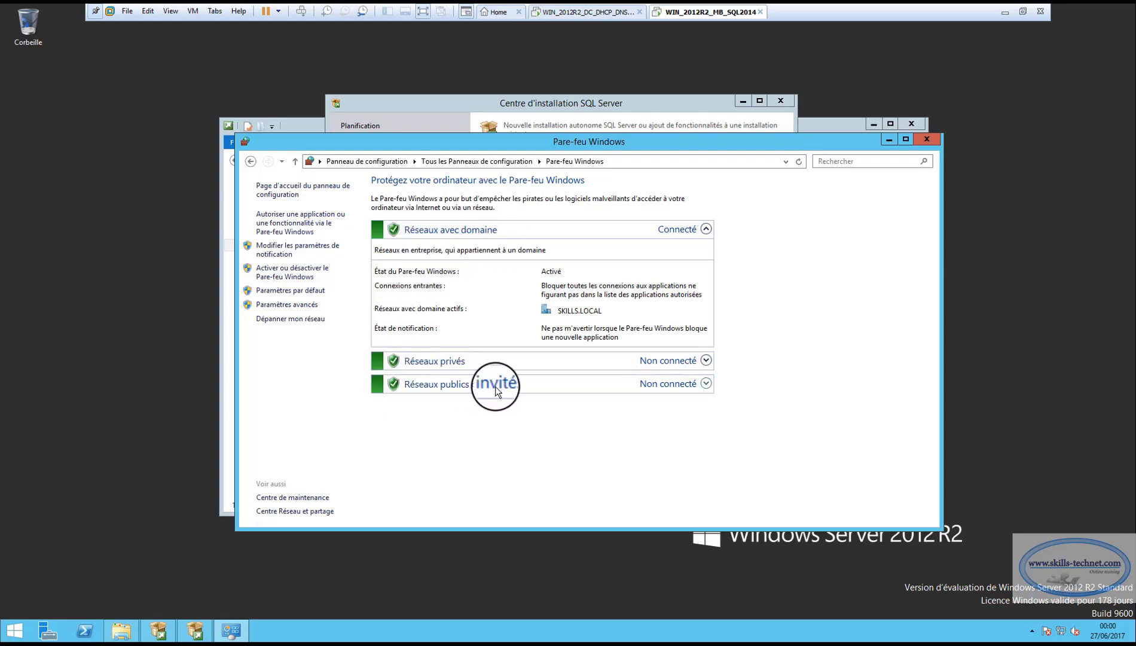
pyautogui.click(282, 272)
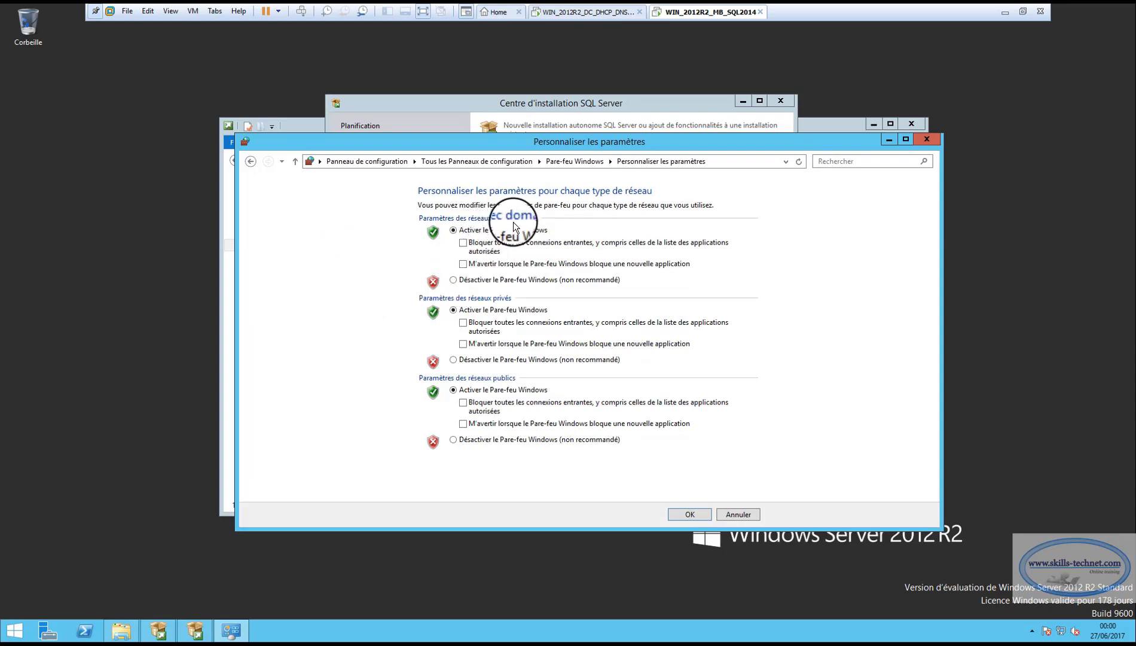
pyautogui.click(454, 279)
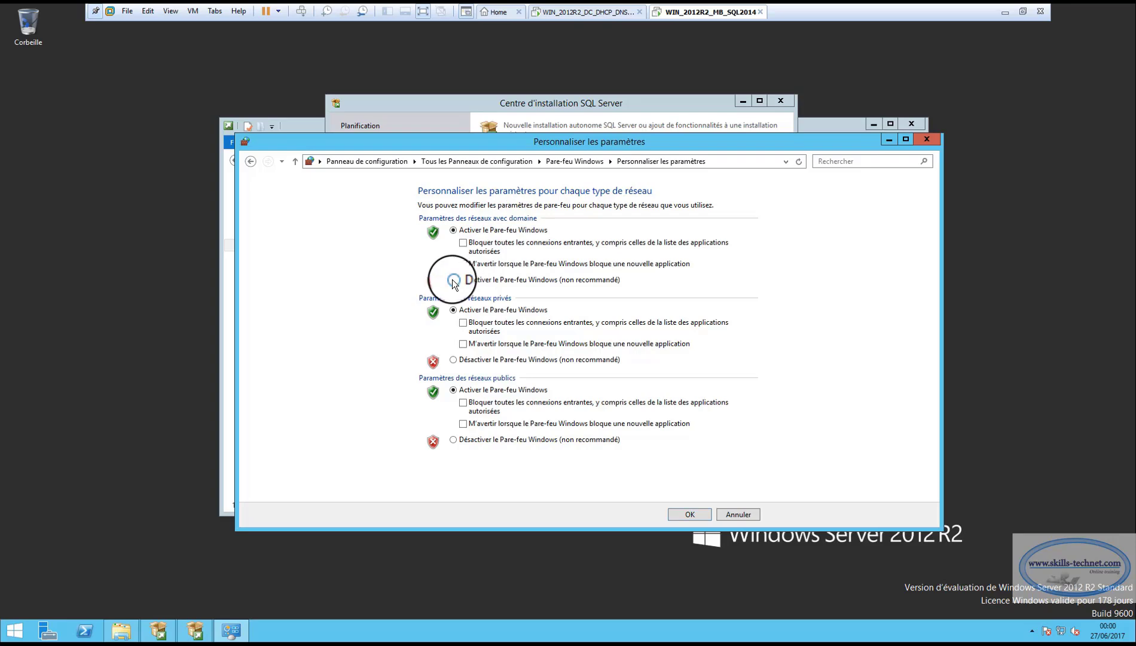
pyautogui.click(690, 515)
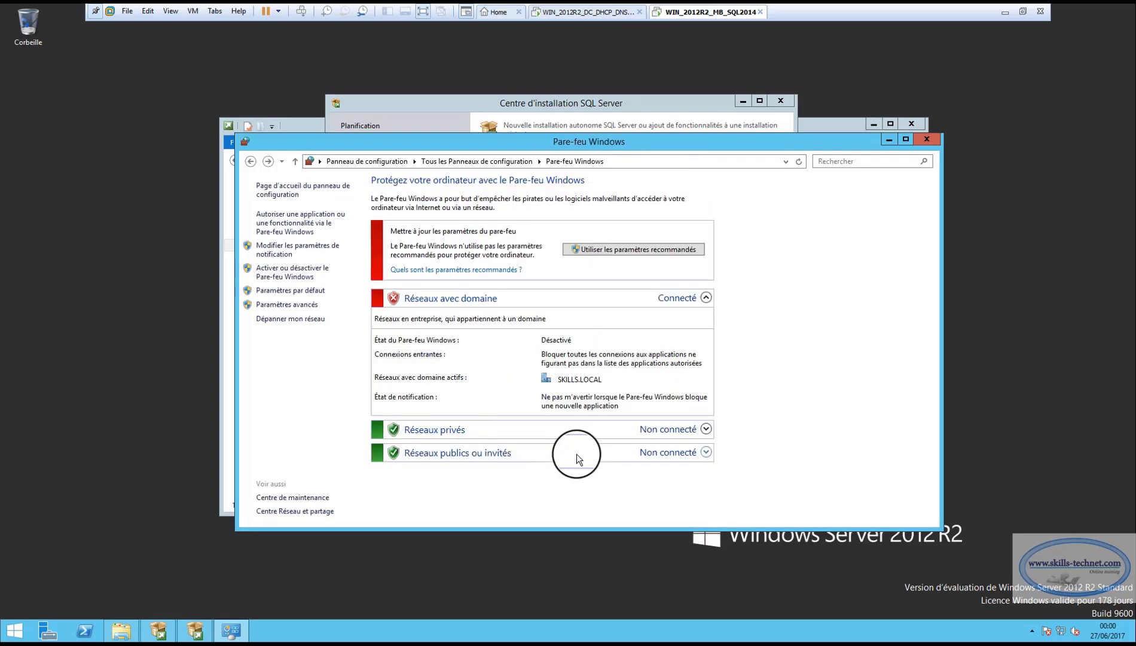
pyautogui.click(926, 139)
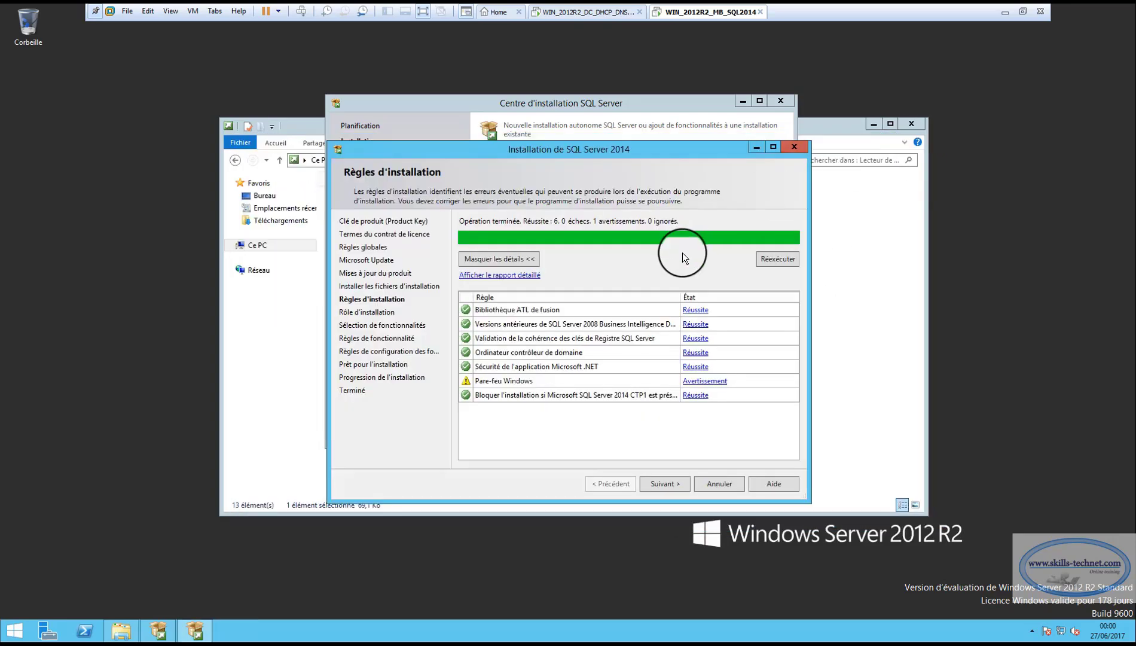
# Re-run the installation rules to get 7 passes, then continue to Feature Selection
pyautogui.click(773, 259)
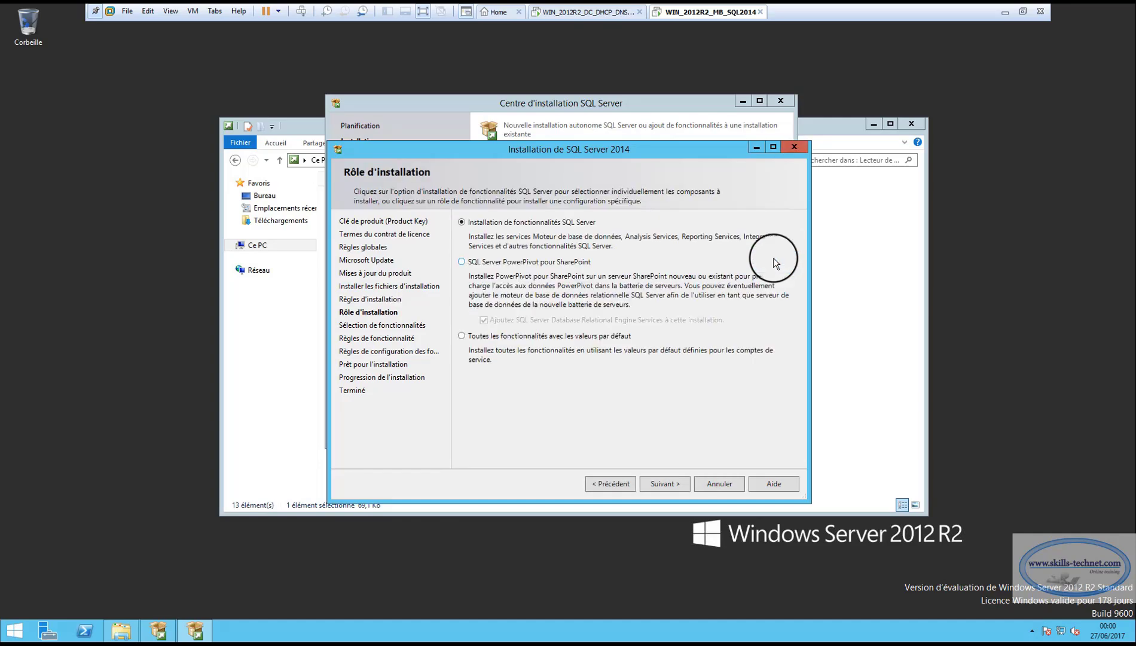
pyautogui.click(616, 486)
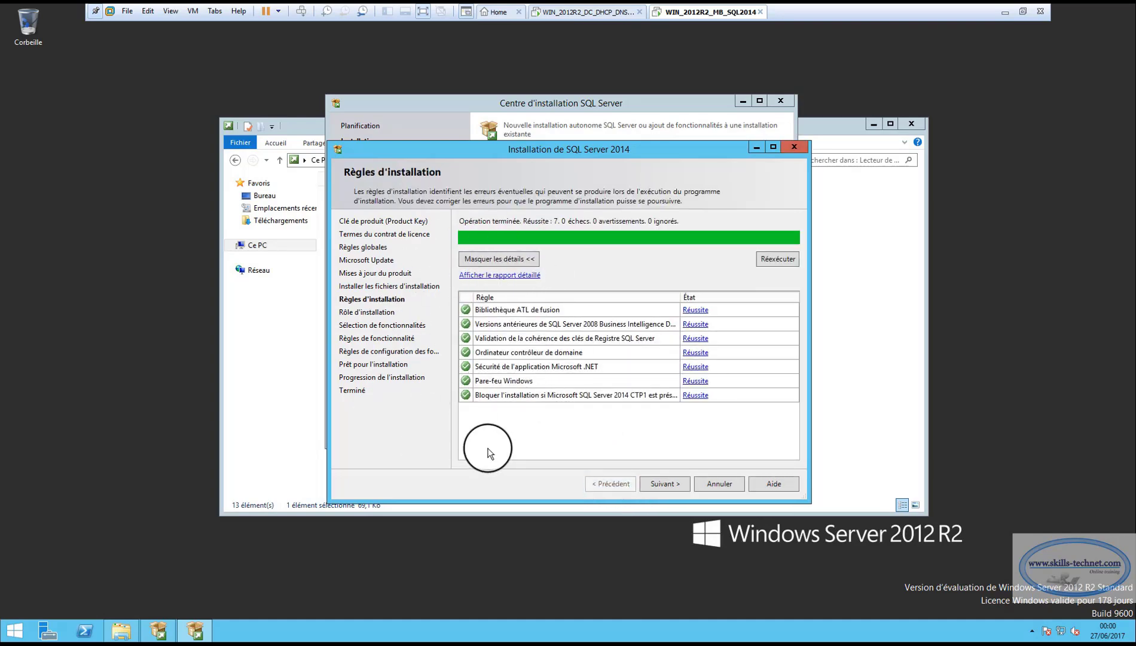
pyautogui.click(669, 483)
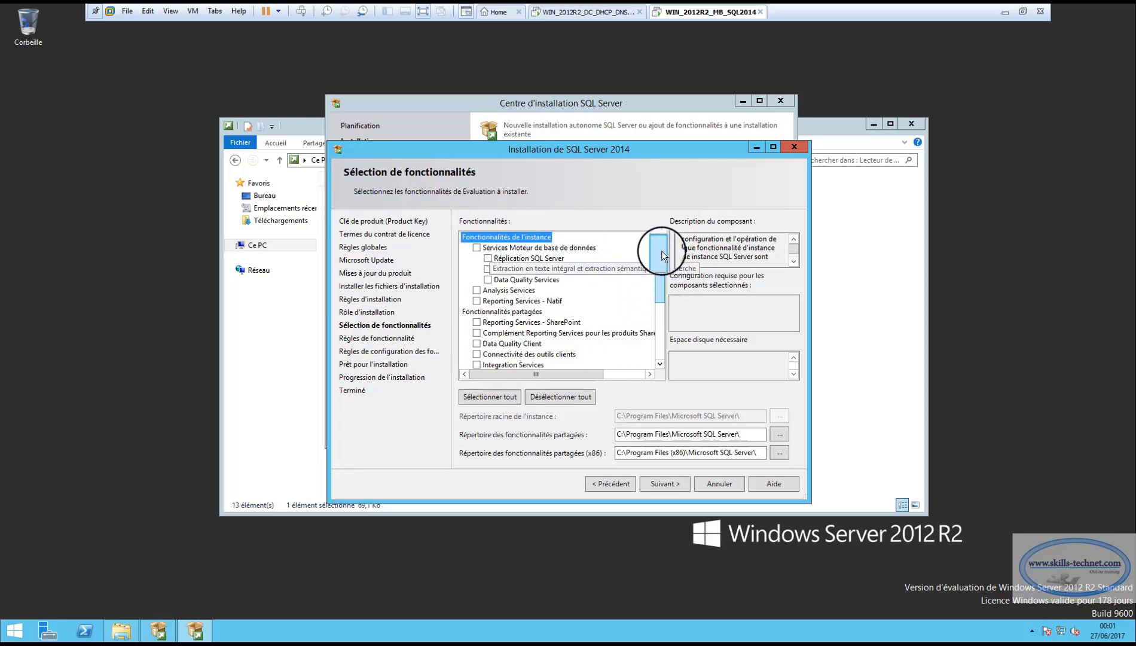
# Select all SQL Server 2014 features (6028 MB on C:) and run the feature rules check
pyautogui.moveTo(662, 256); pyautogui.dragTo(664, 343)
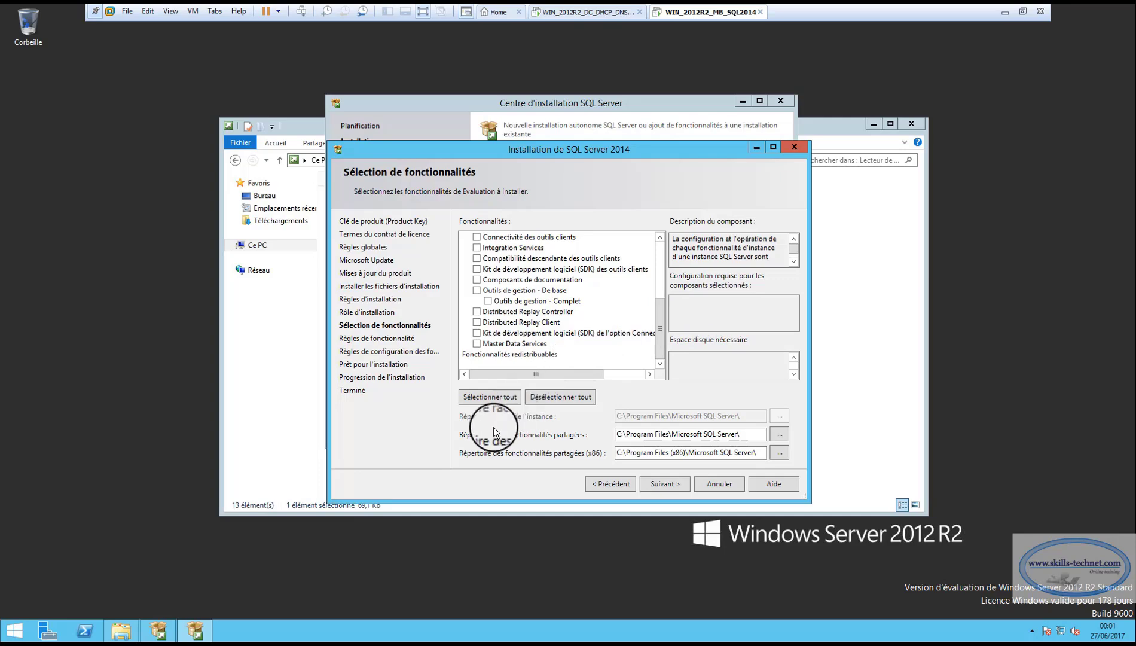
pyautogui.click(495, 396)
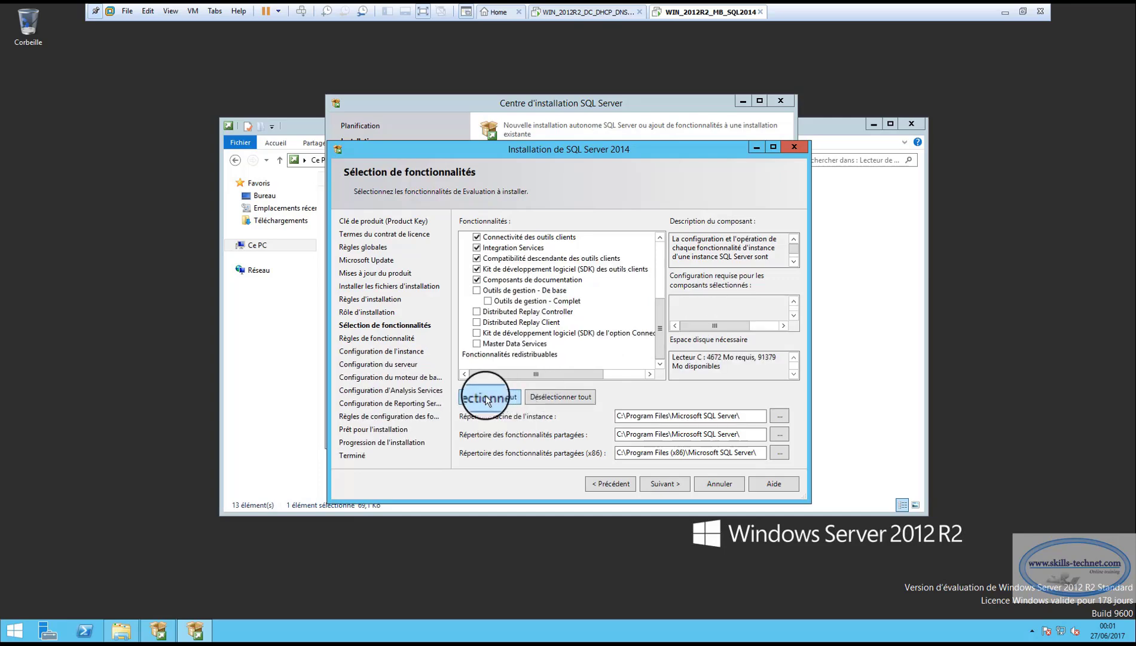
pyautogui.click(662, 484)
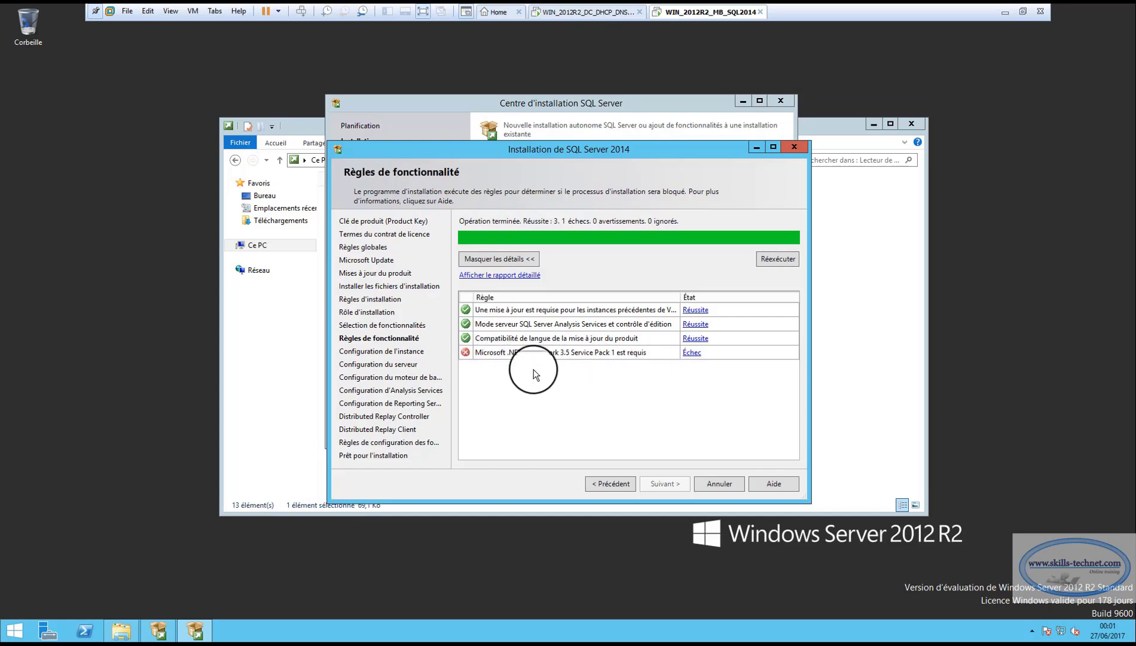
# Open Control Panel in category view and launch 'Activer ou désactiver des fonctionnalités Windows'
pyautogui.rightClick(21, 636)
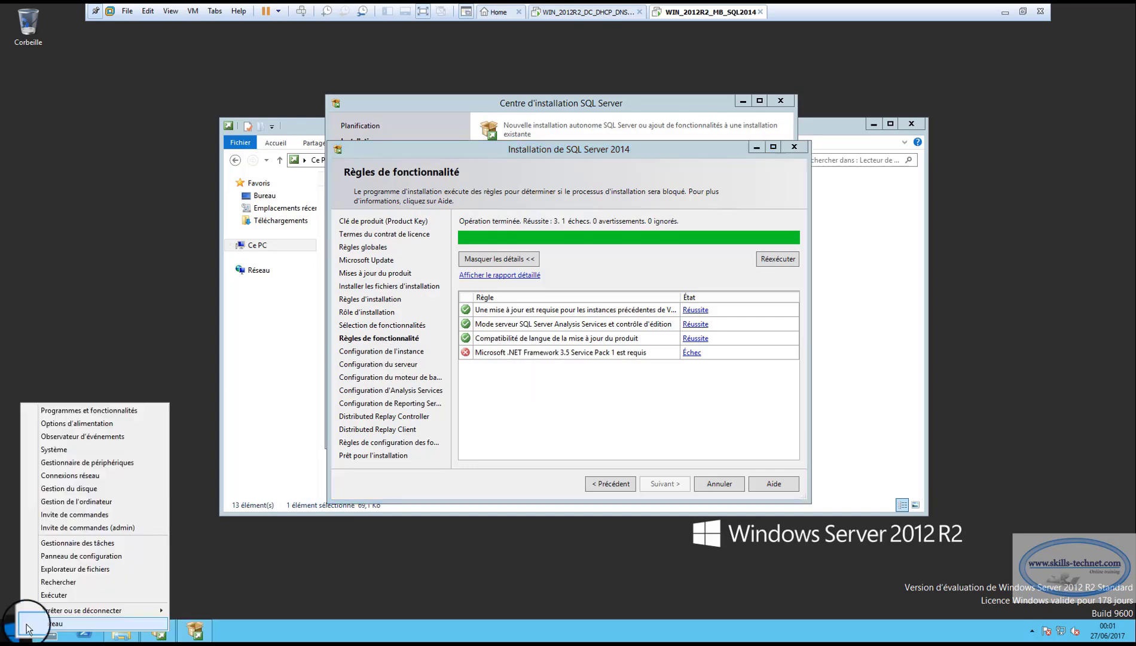
pyautogui.click(49, 596)
pyautogui.click(156, 595)
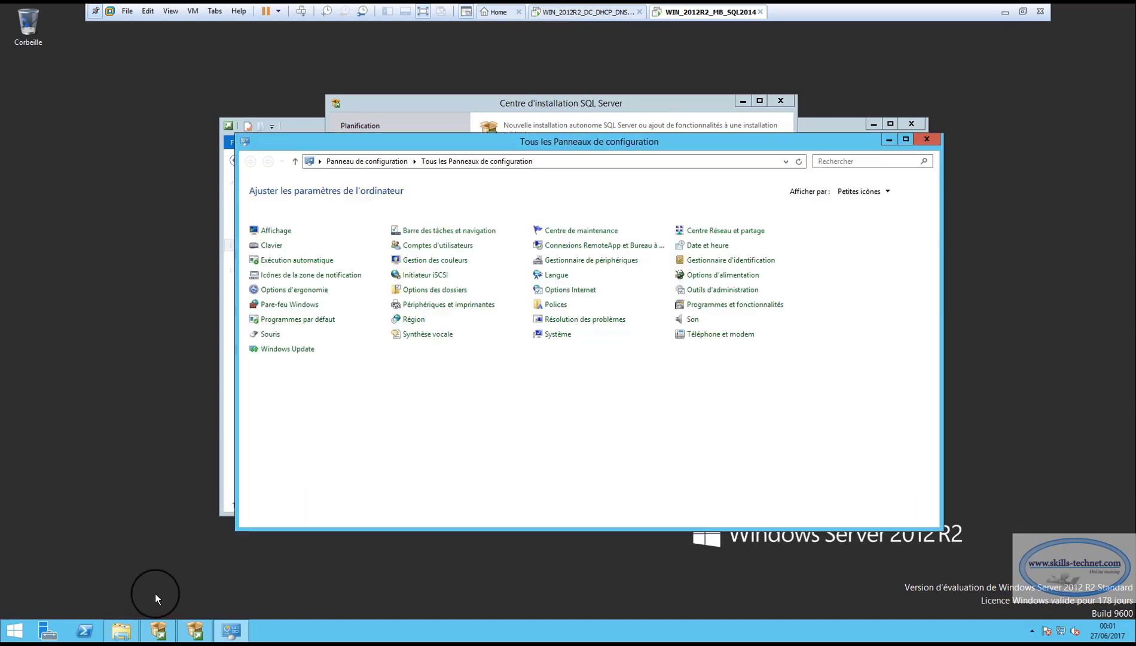
pyautogui.click(872, 192)
pyautogui.click(873, 207)
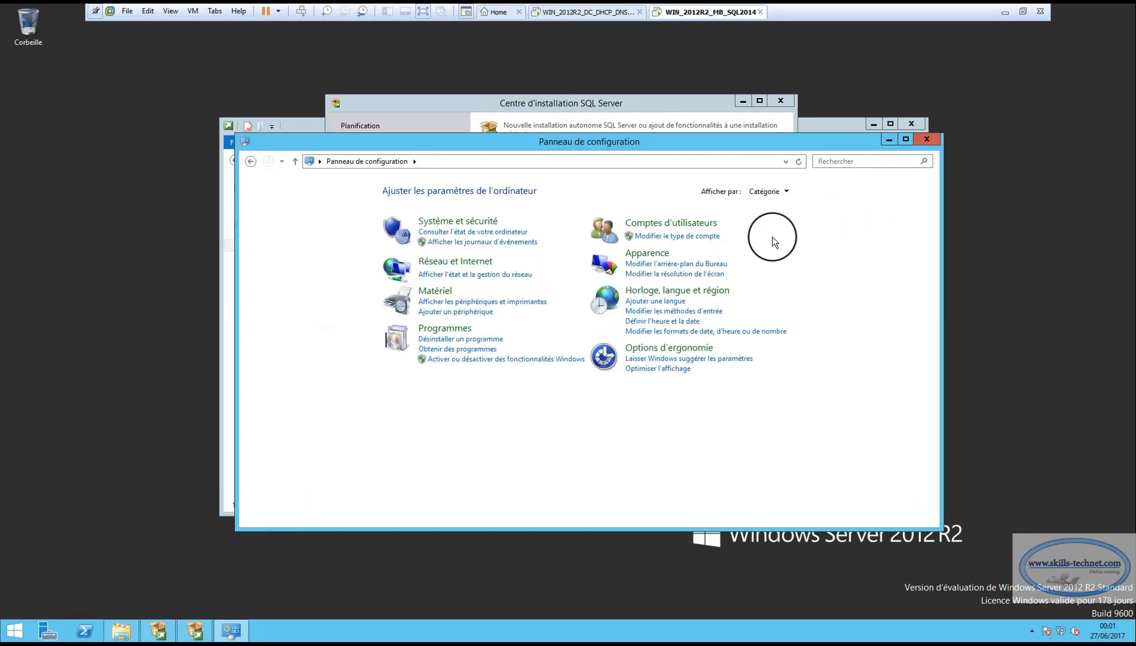
pyautogui.click(449, 342)
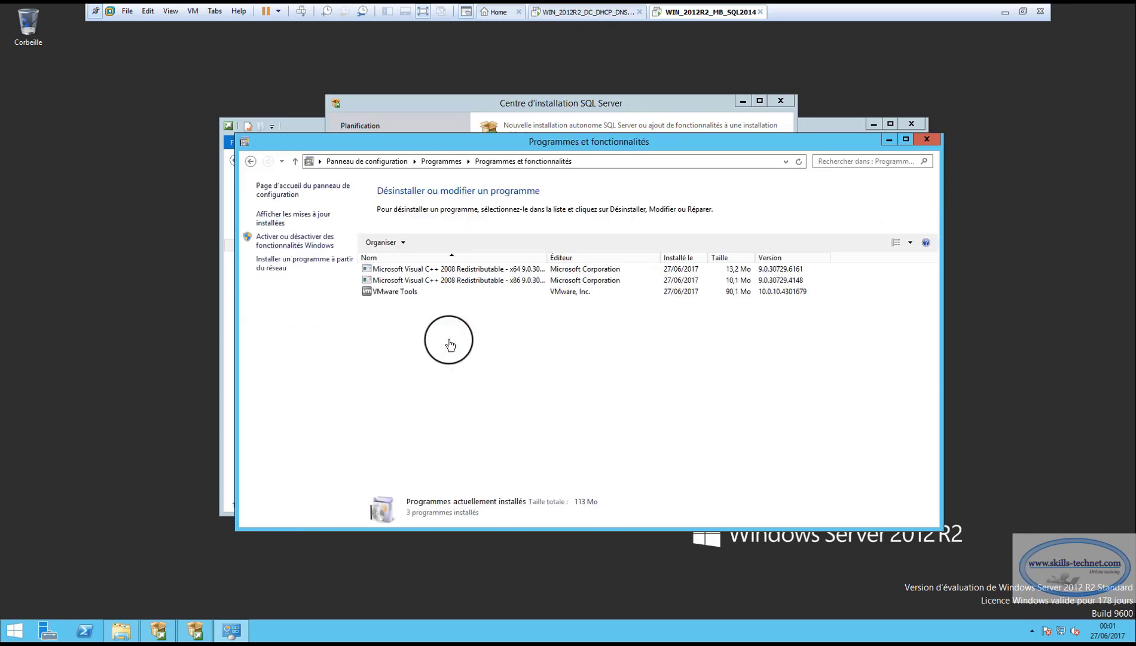
pyautogui.click(291, 241)
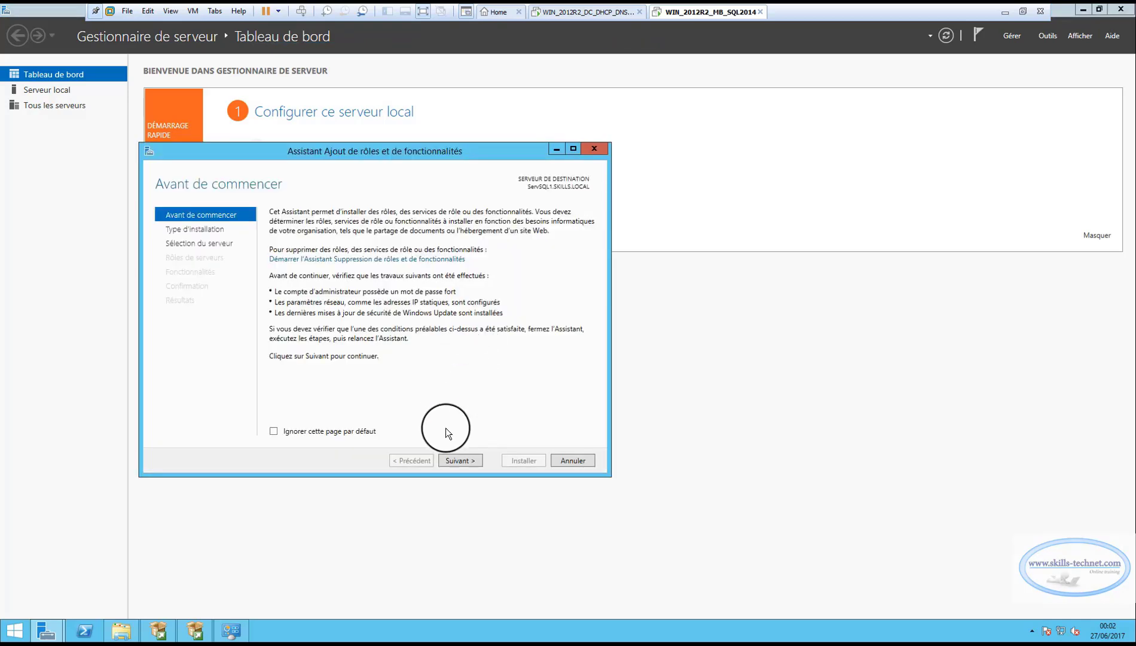
# Install the .NET Framework 3.5 feature on this server with role-based installation
pyautogui.click(457, 460)
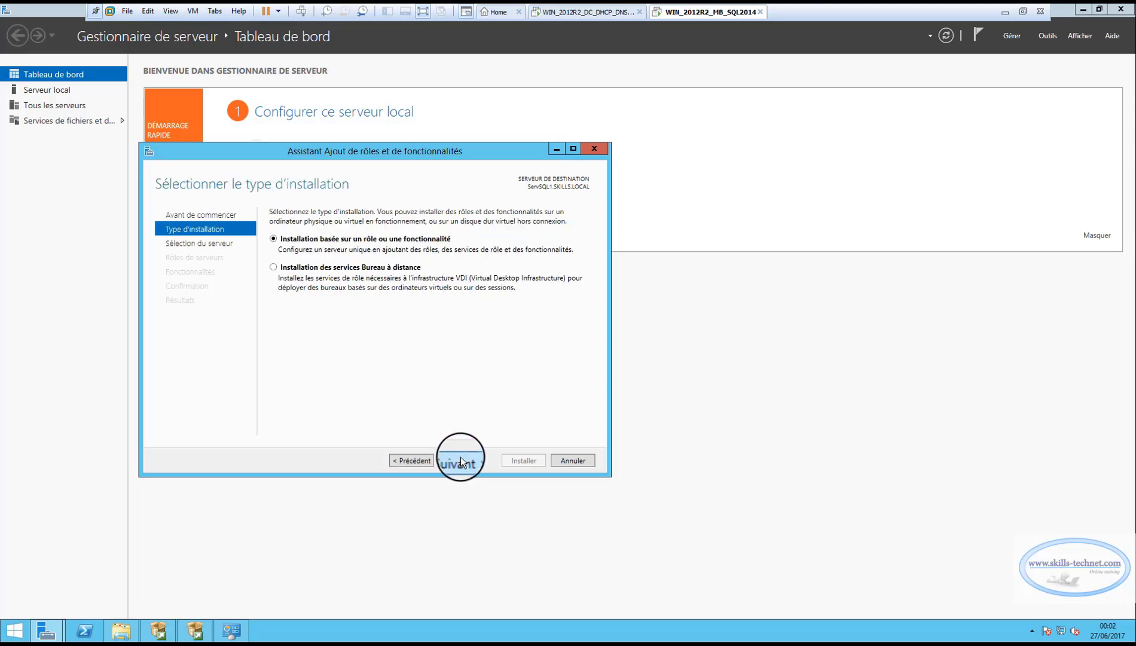
pyautogui.click(461, 460)
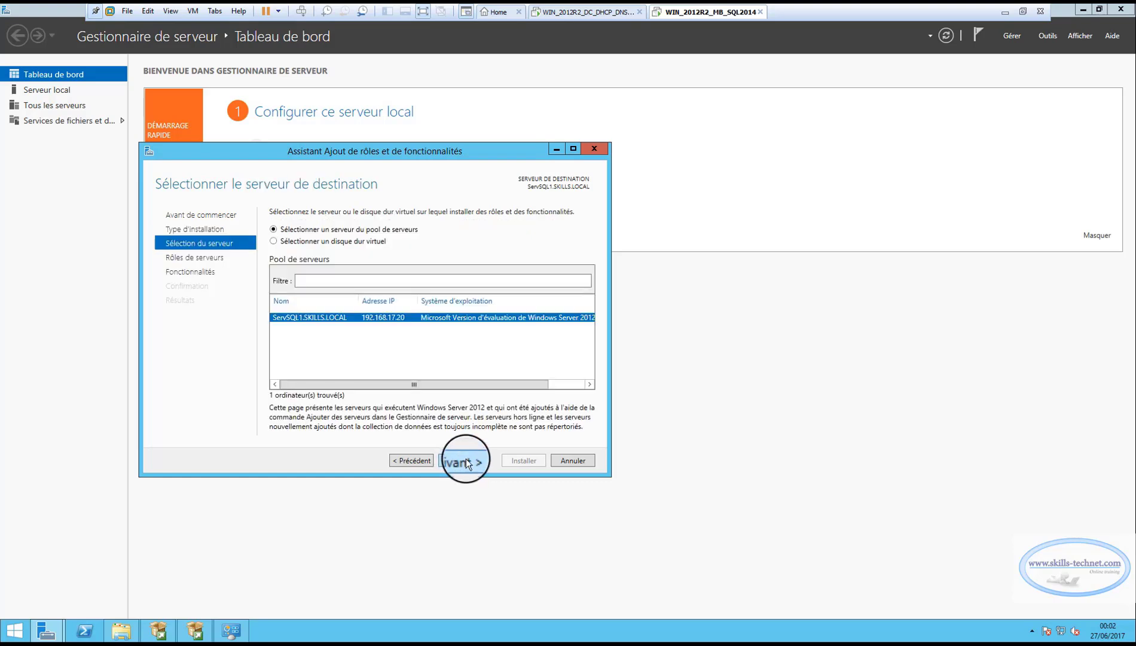
pyautogui.click(466, 459)
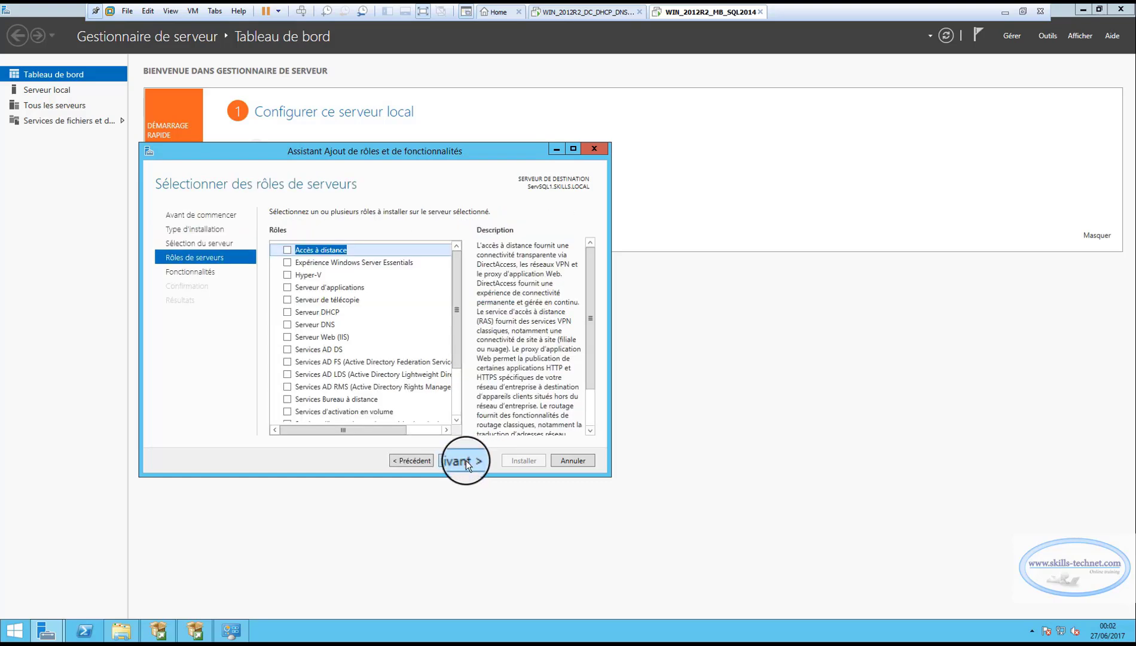
pyautogui.click(466, 460)
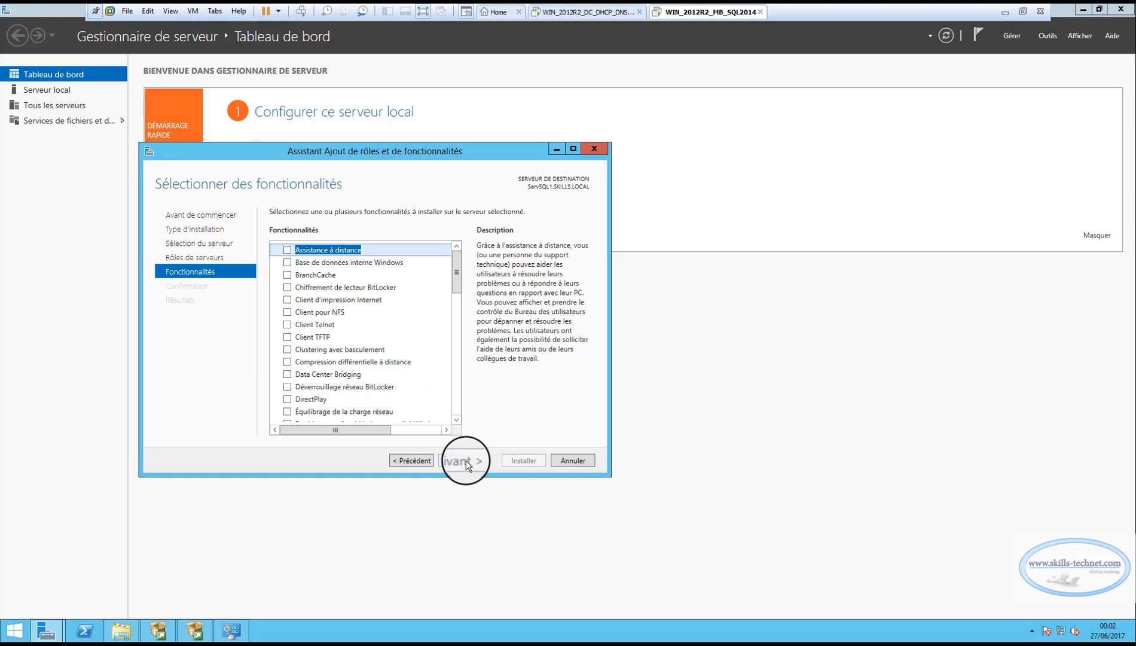
pyautogui.moveTo(460, 286); pyautogui.dragTo(461, 330)
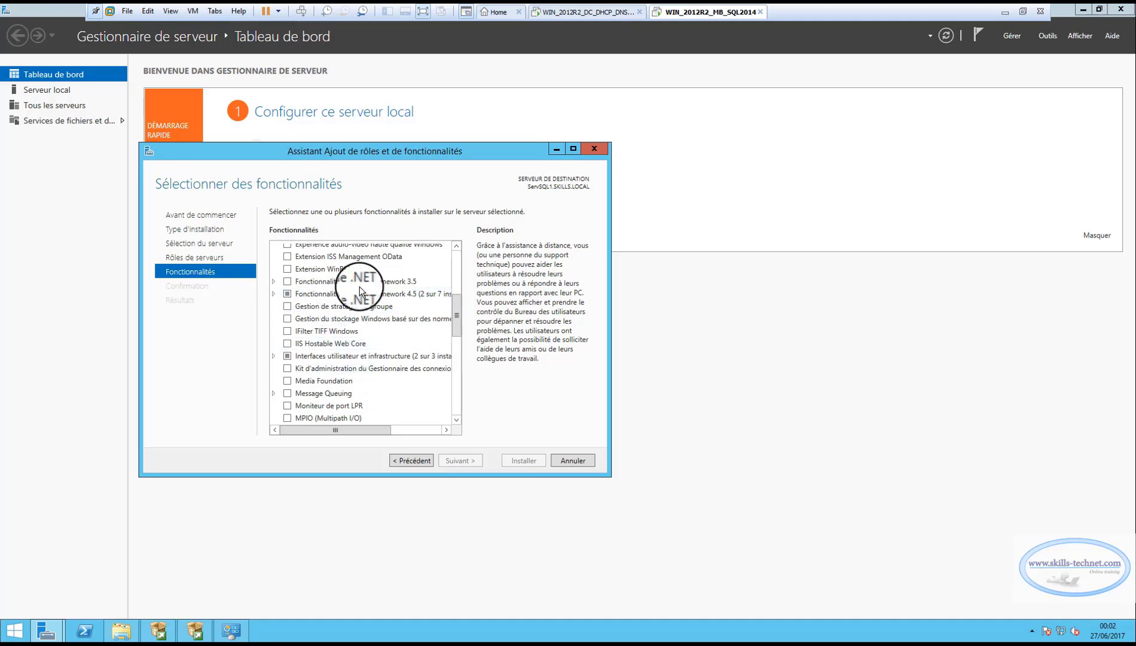
pyautogui.click(273, 282)
pyautogui.click(287, 281)
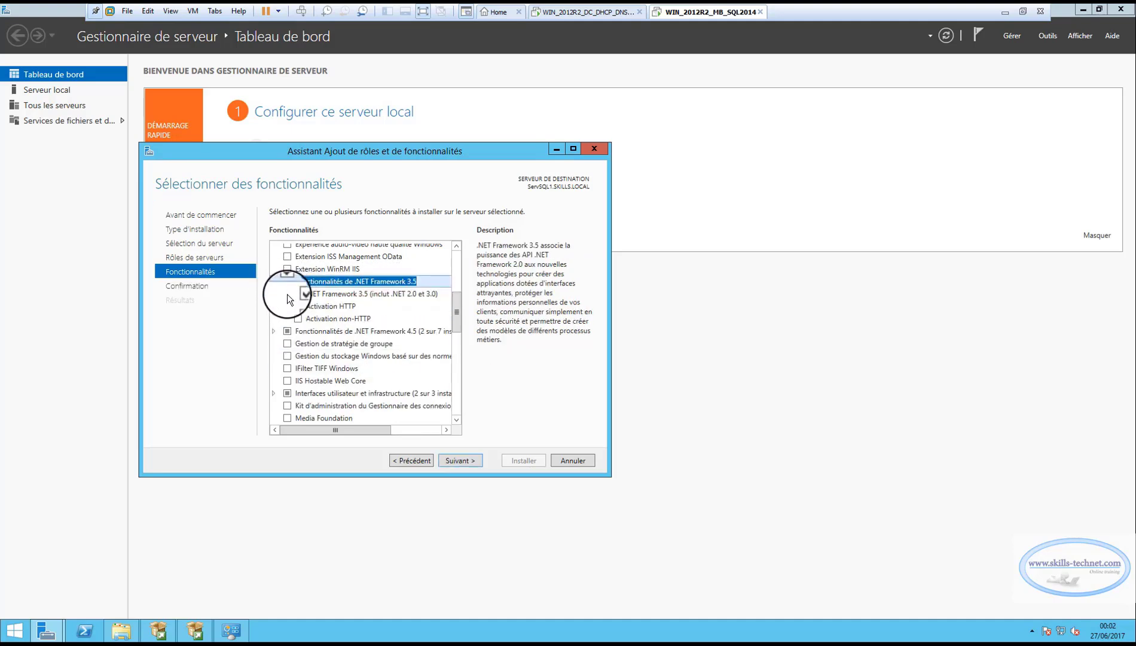
pyautogui.click(453, 460)
pyautogui.click(518, 462)
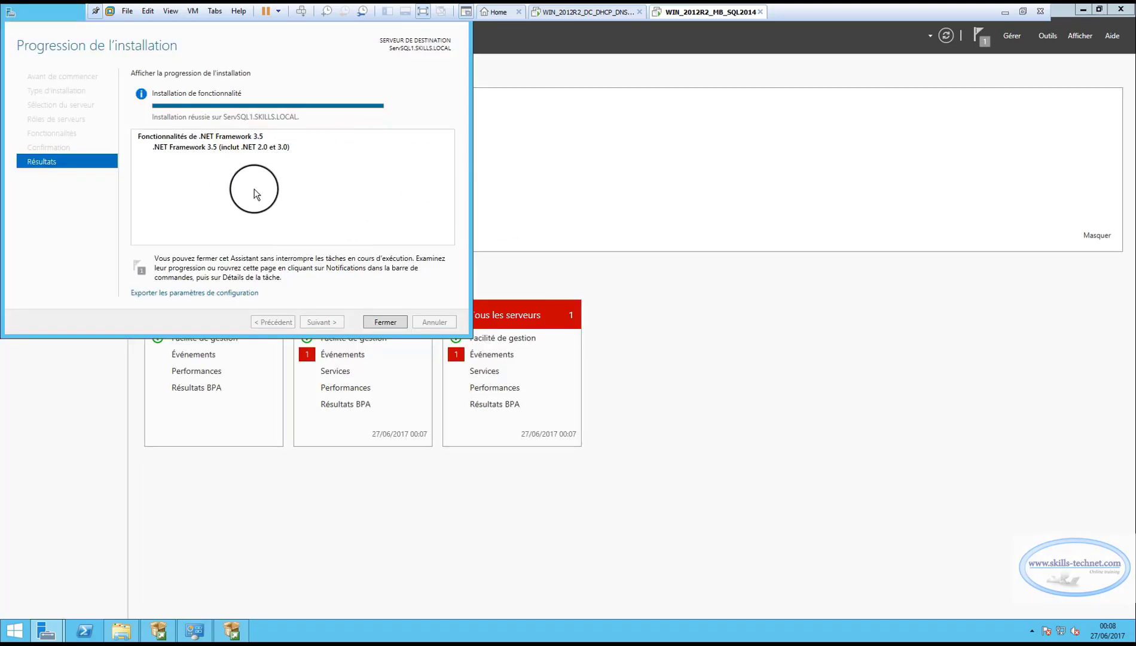
# Close the features wizard and confirm the .NET Framework 3.5 success notification in Server Manager
pyautogui.moveTo(254, 193); pyautogui.dragTo(233, 140)
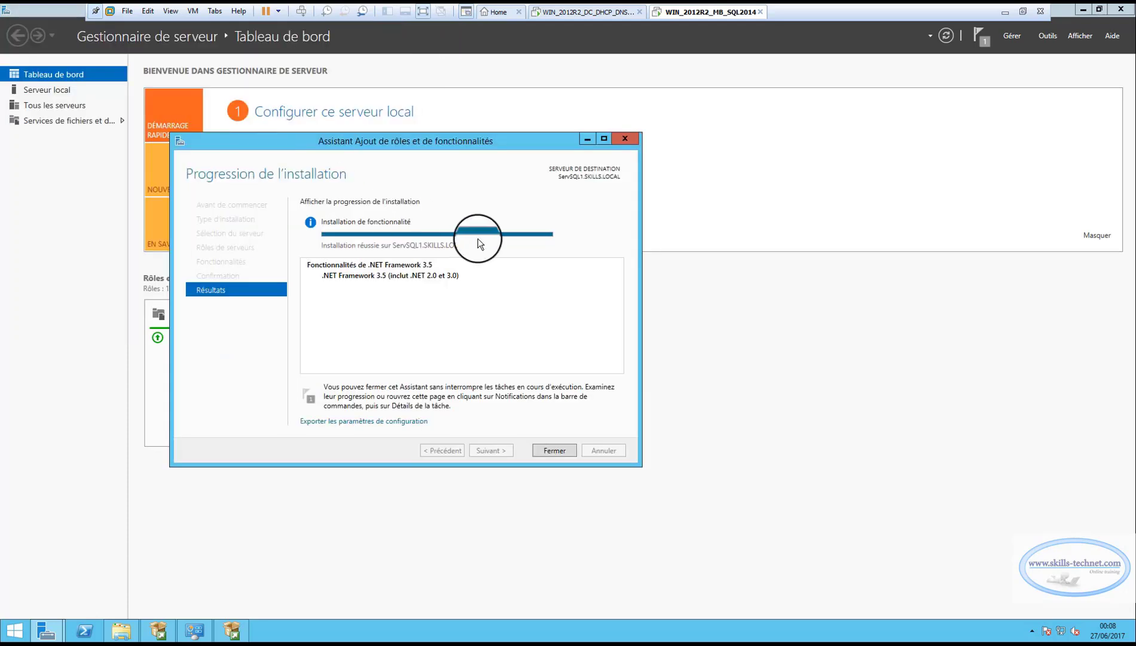
pyautogui.click(552, 450)
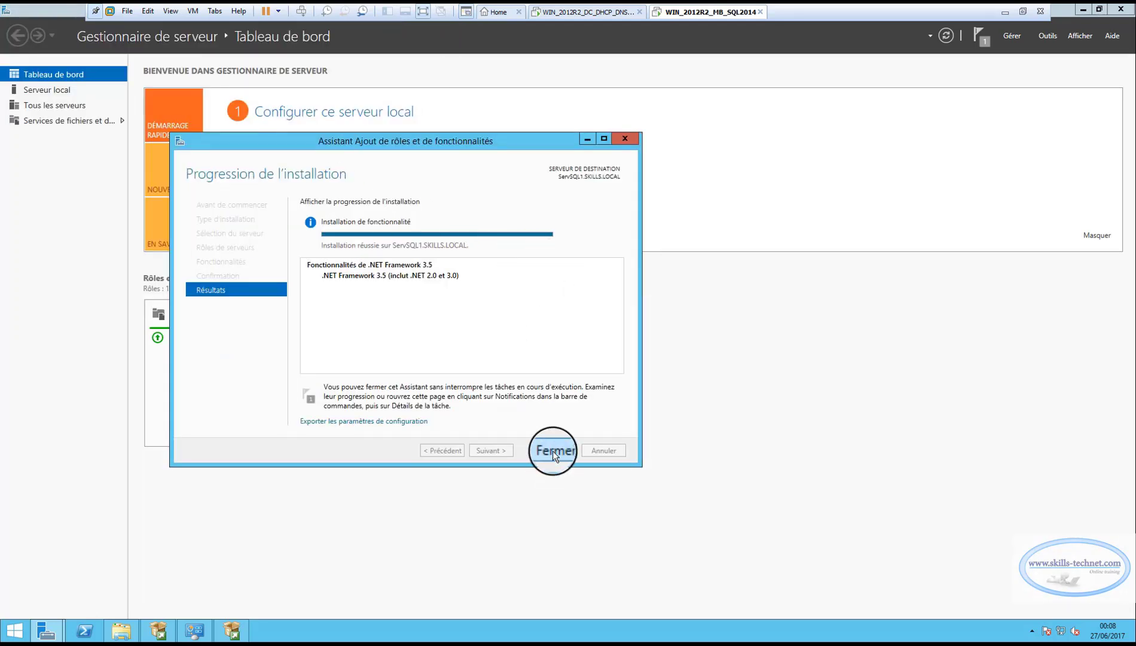
pyautogui.click(990, 41)
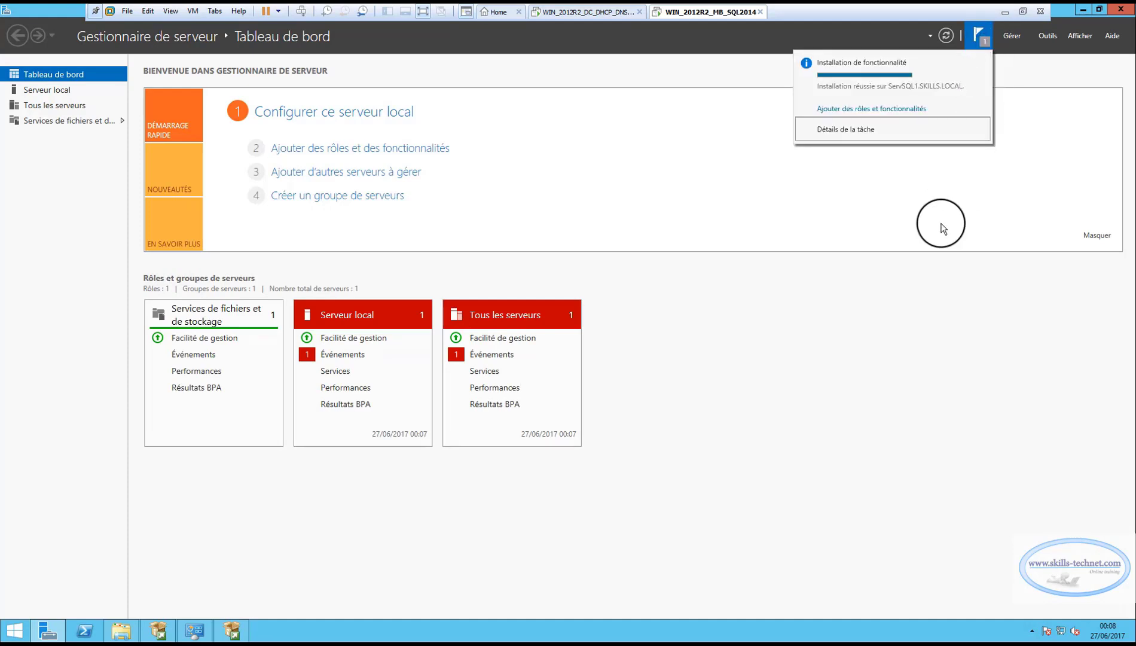
pyautogui.click(942, 225)
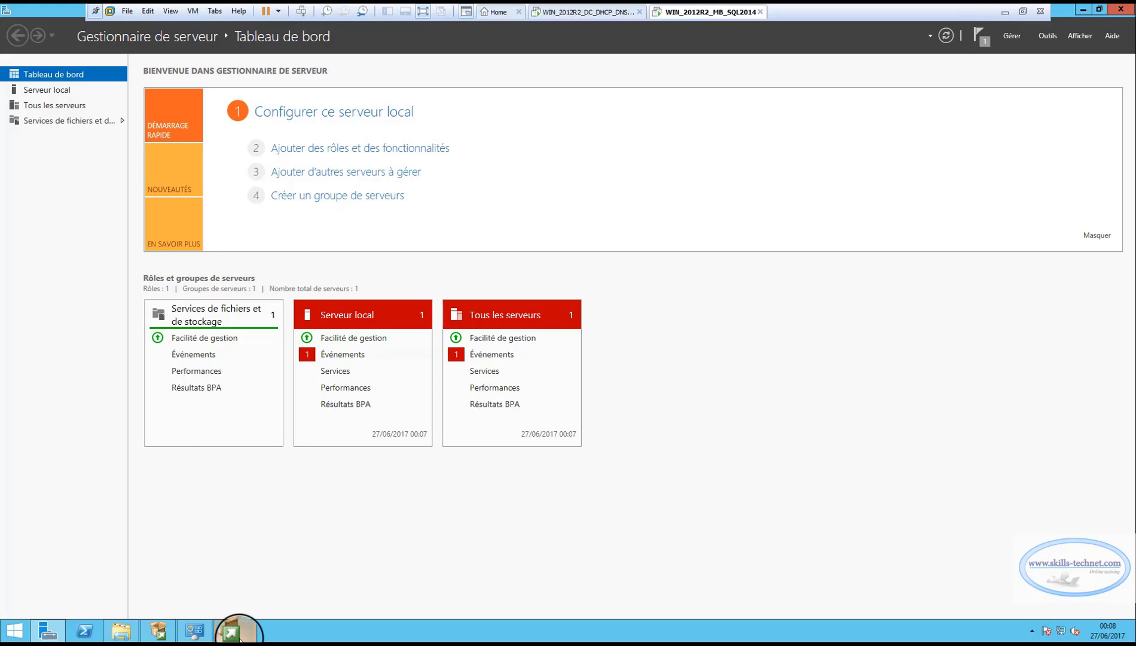
# Re-run the feature rules until the .NET 3.5 check passes, then advance to Instance Configuration
pyautogui.click(231, 631)
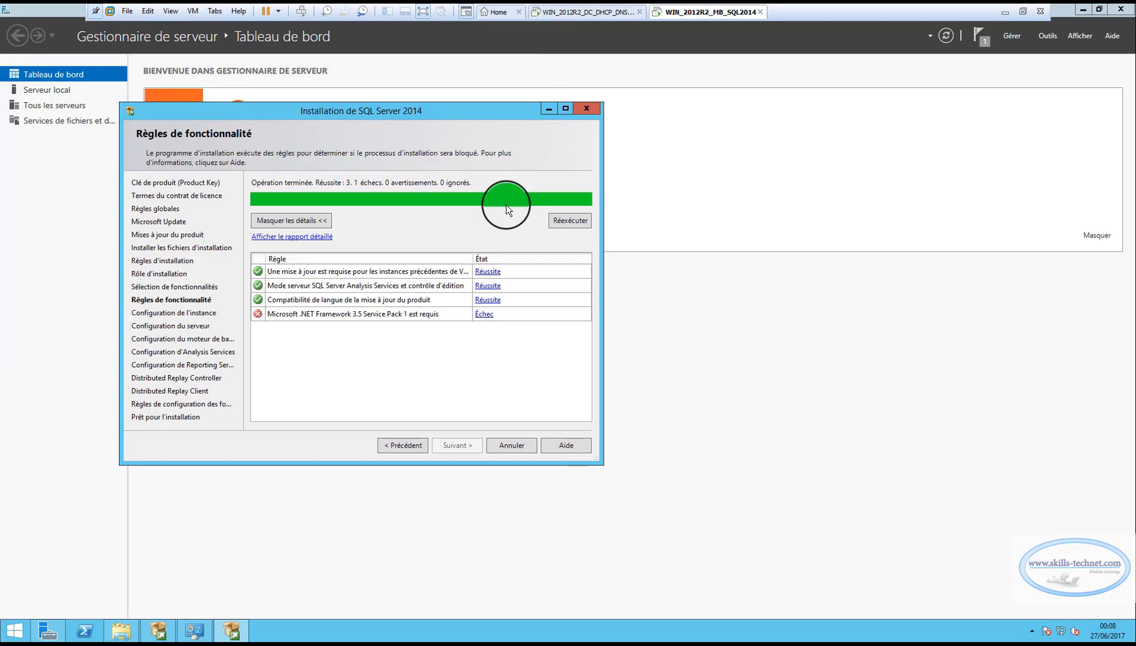
pyautogui.click(561, 222)
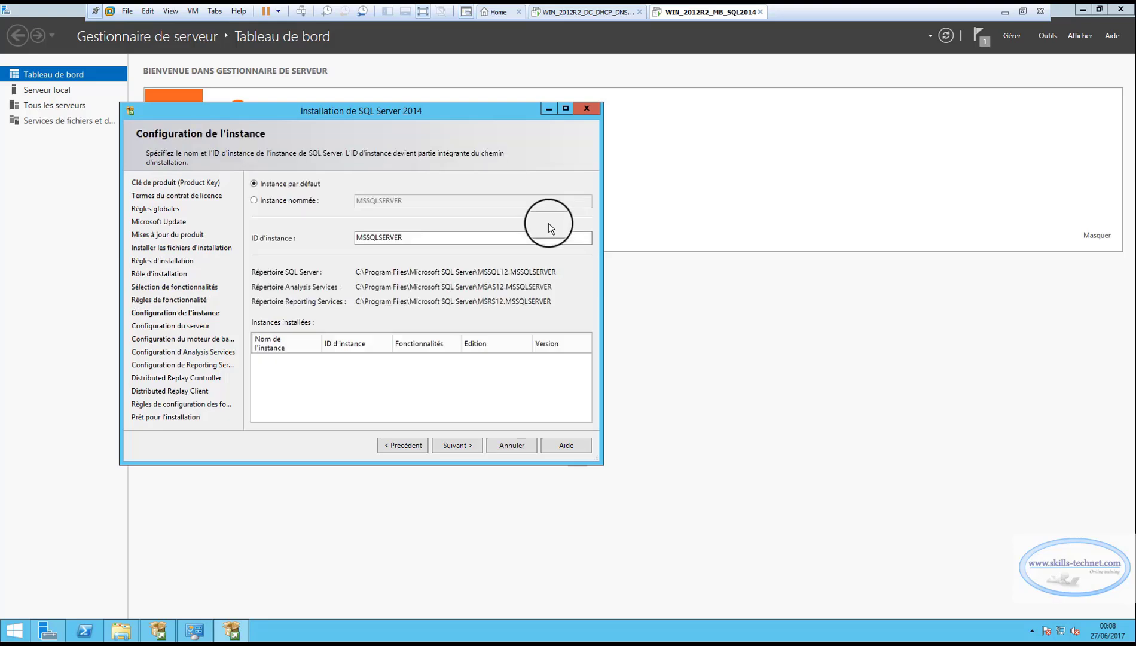
pyautogui.click(406, 445)
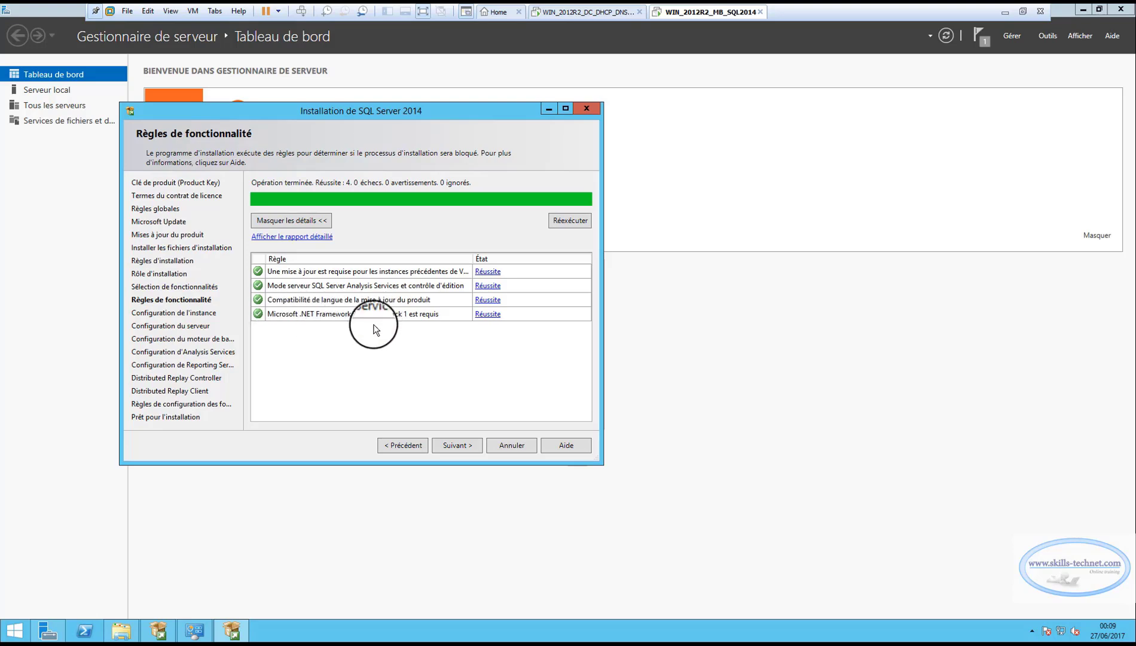
pyautogui.click(460, 444)
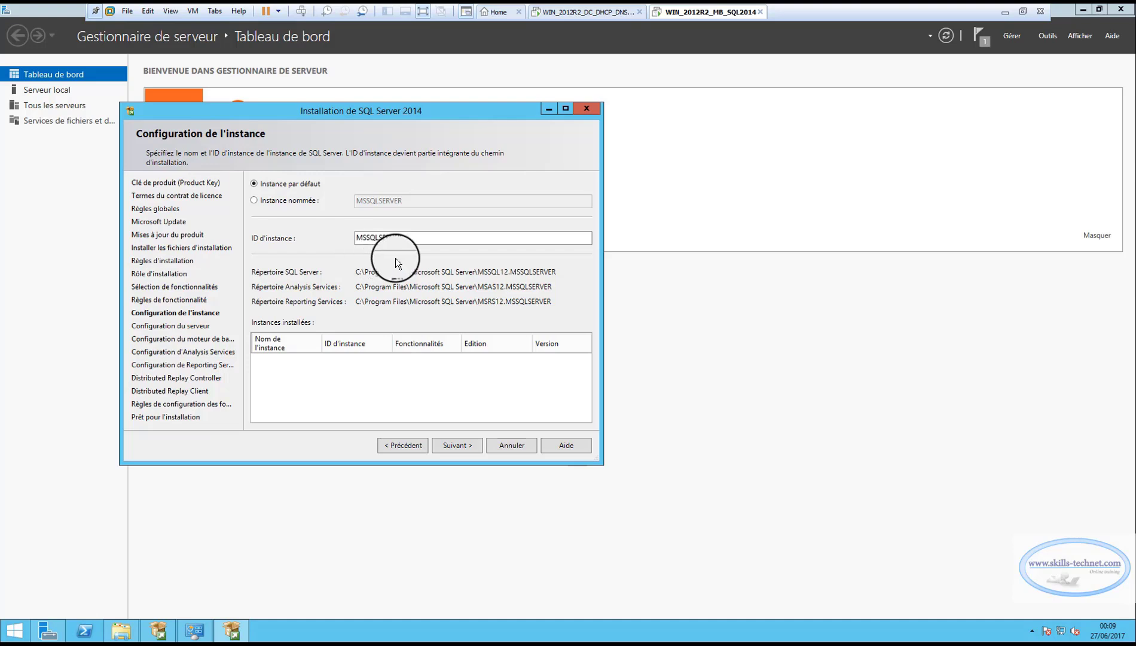
# Choose a named instance called SQL2014 with instance ID SQL2014, then continue to Server Configuration
pyautogui.click(255, 200)
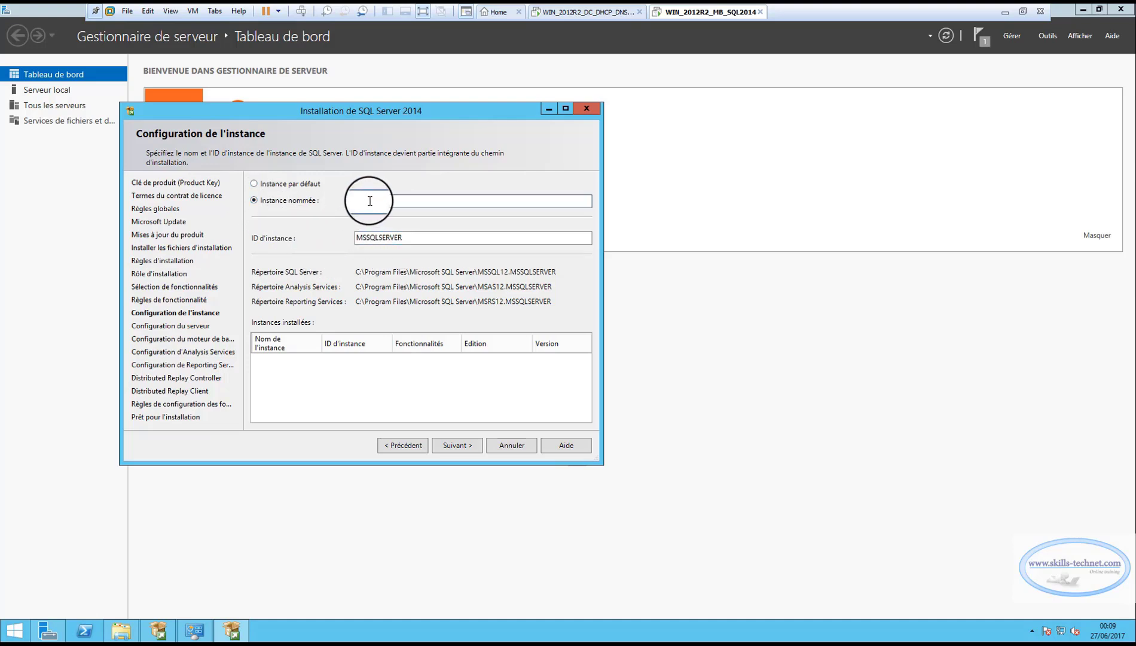
pyautogui.click(370, 201)
pyautogui.write('SQL2014')
pyautogui.press('BackSpace')
pyautogui.press('BackSpace')
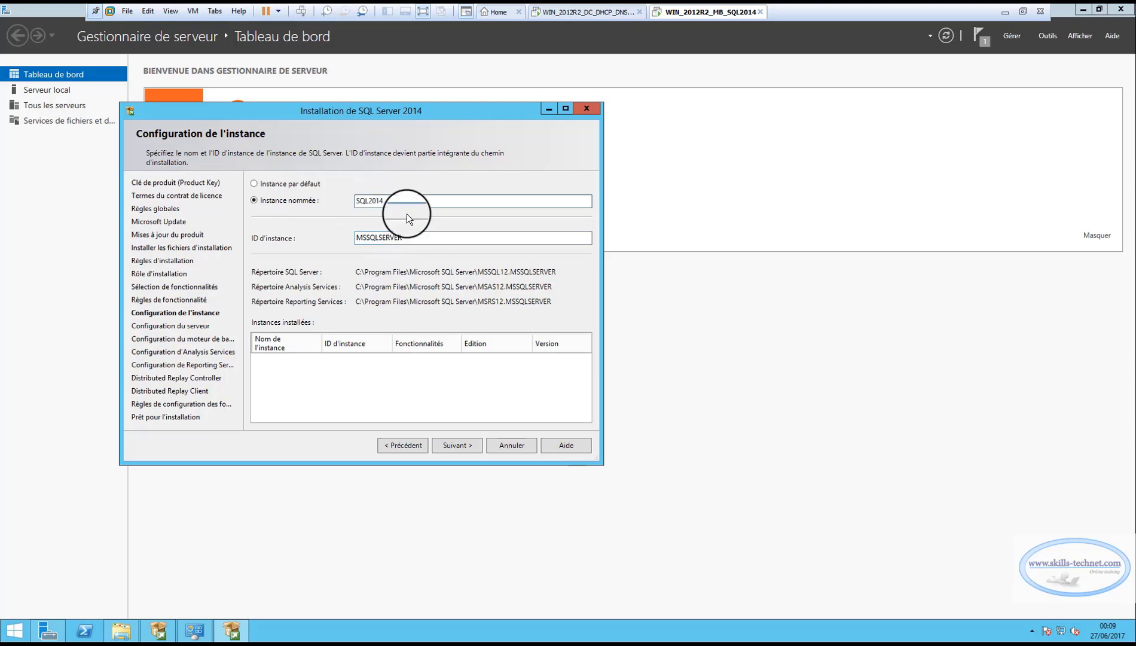
pyautogui.write('14')
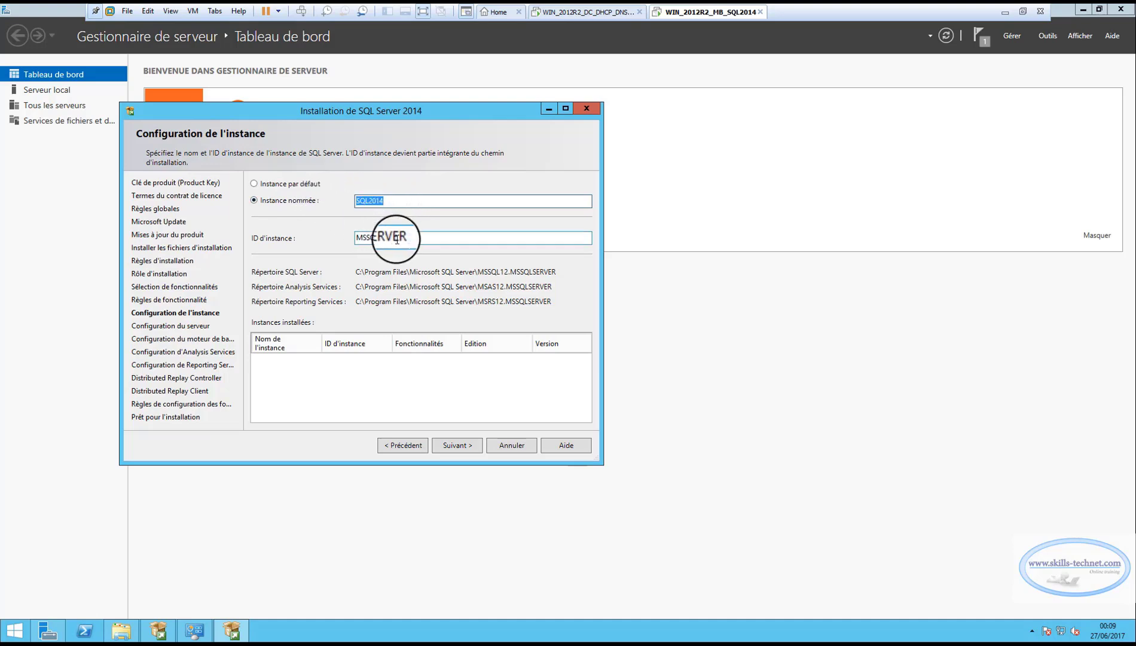
pyautogui.press('Tab')
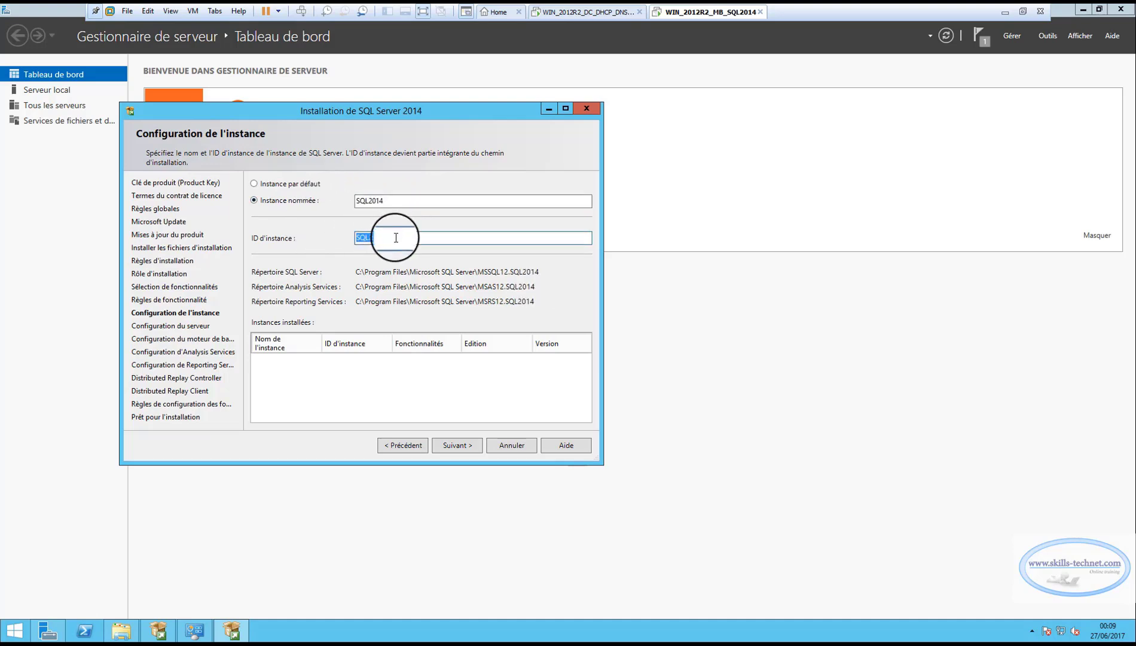
pyautogui.click(396, 238)
pyautogui.click(461, 445)
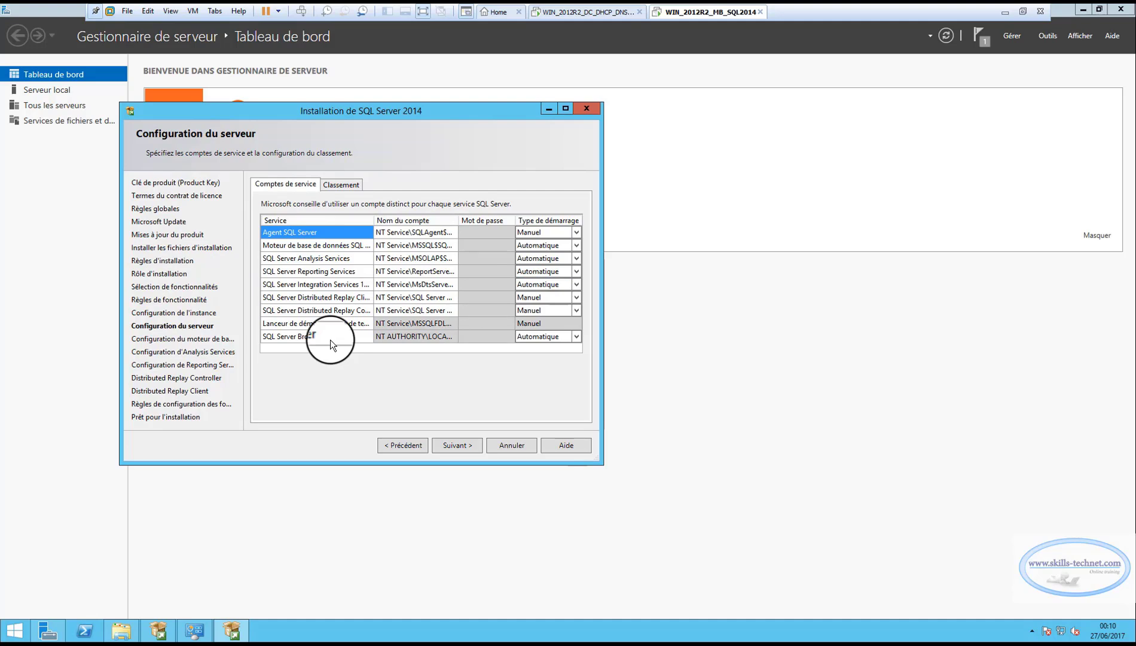
# Select mixed-mode authentication on Database Engine Configuration, then switch to the Server Manager dashboard
pyautogui.click(456, 446)
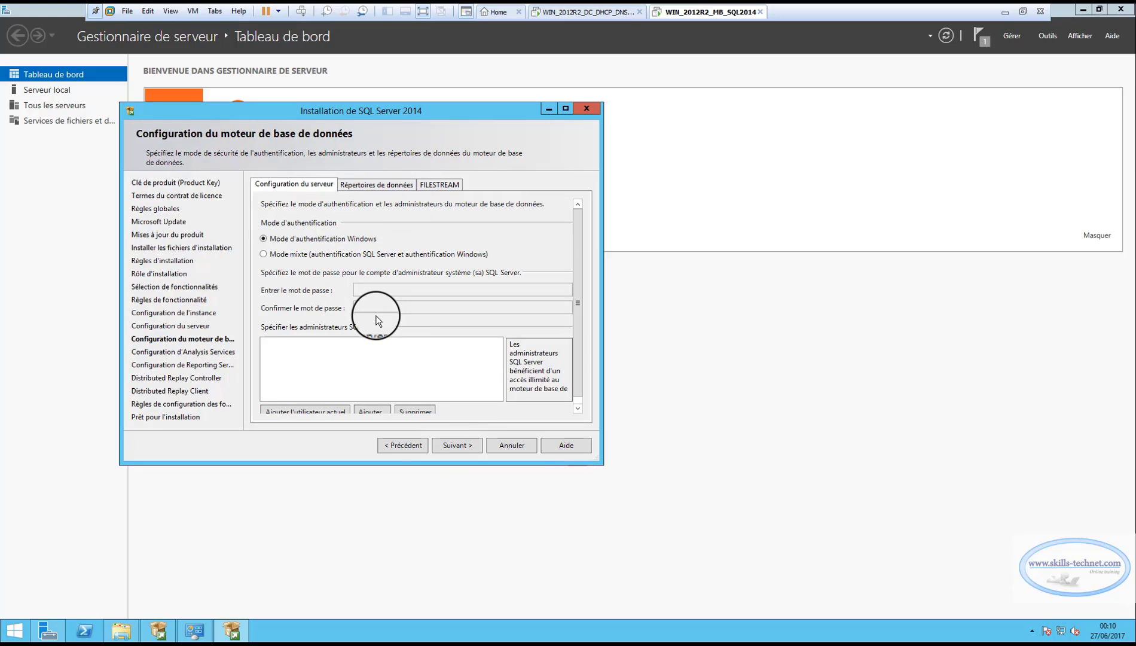
pyautogui.click(262, 255)
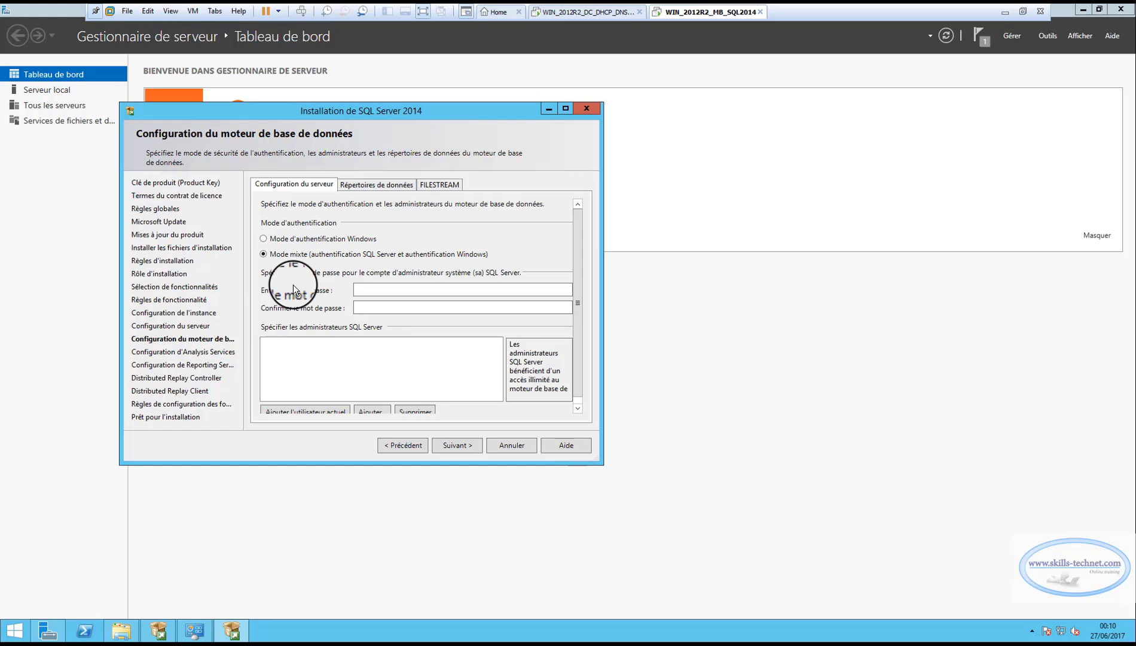
pyautogui.click(378, 290)
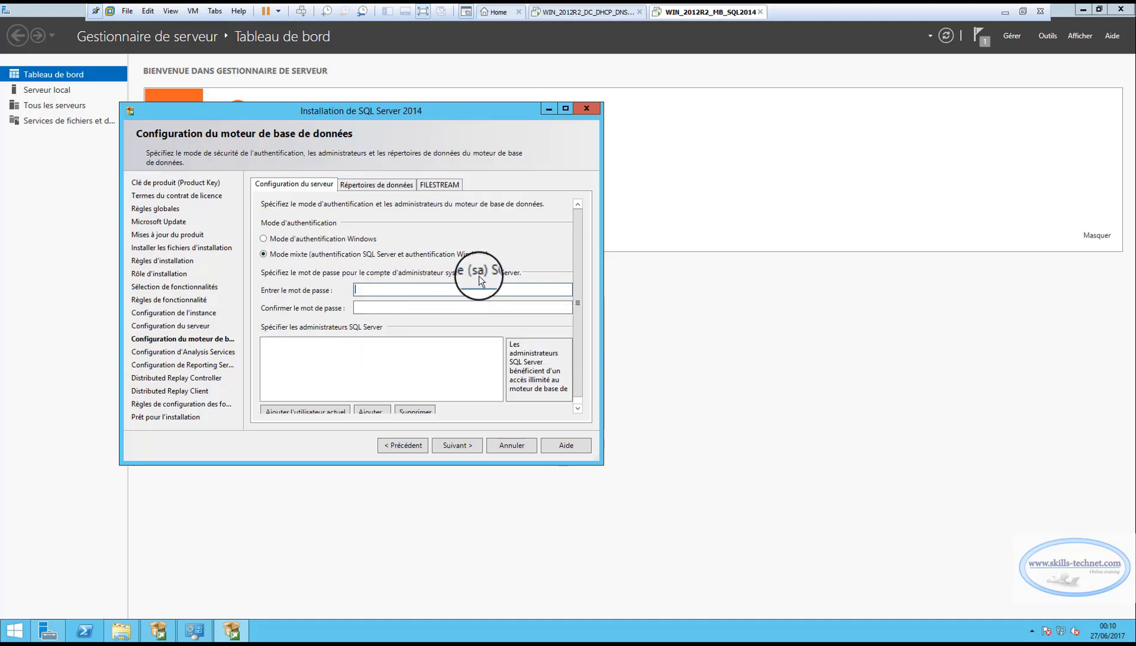
pyautogui.click(405, 284)
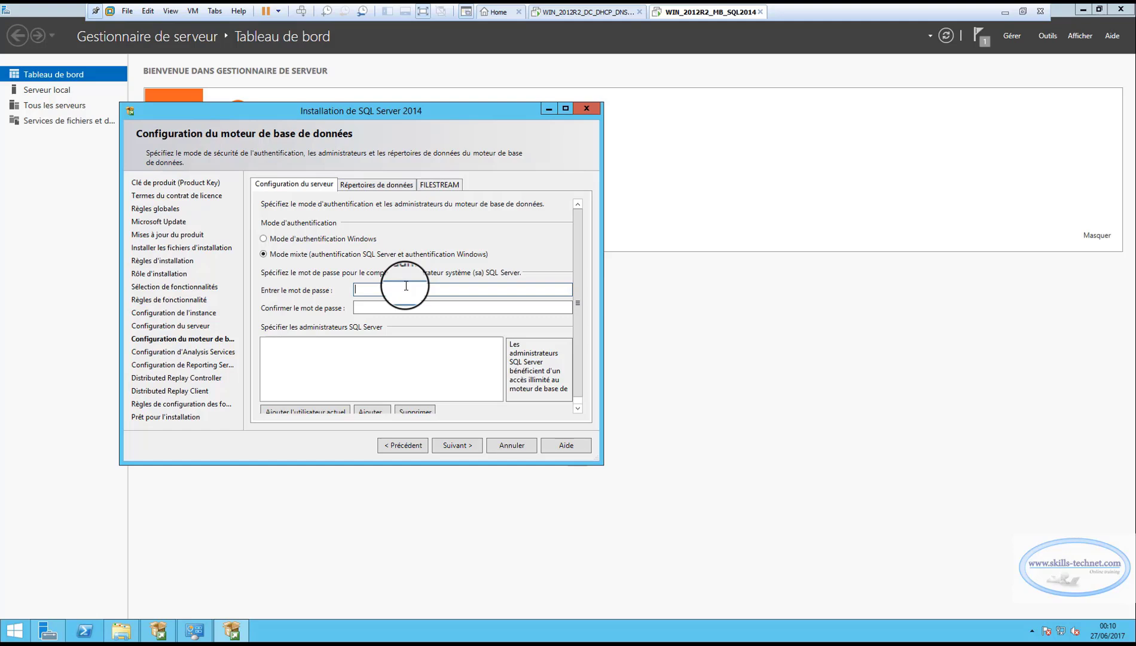
pyautogui.click(371, 308)
pyautogui.click(372, 291)
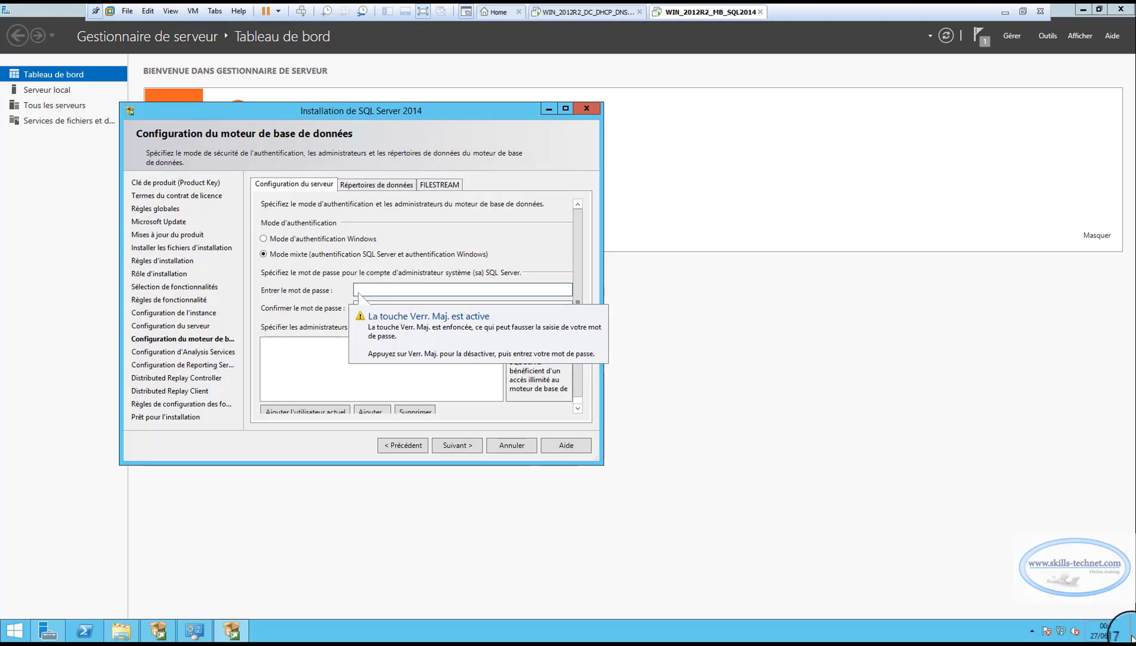
pyautogui.click(1120, 616)
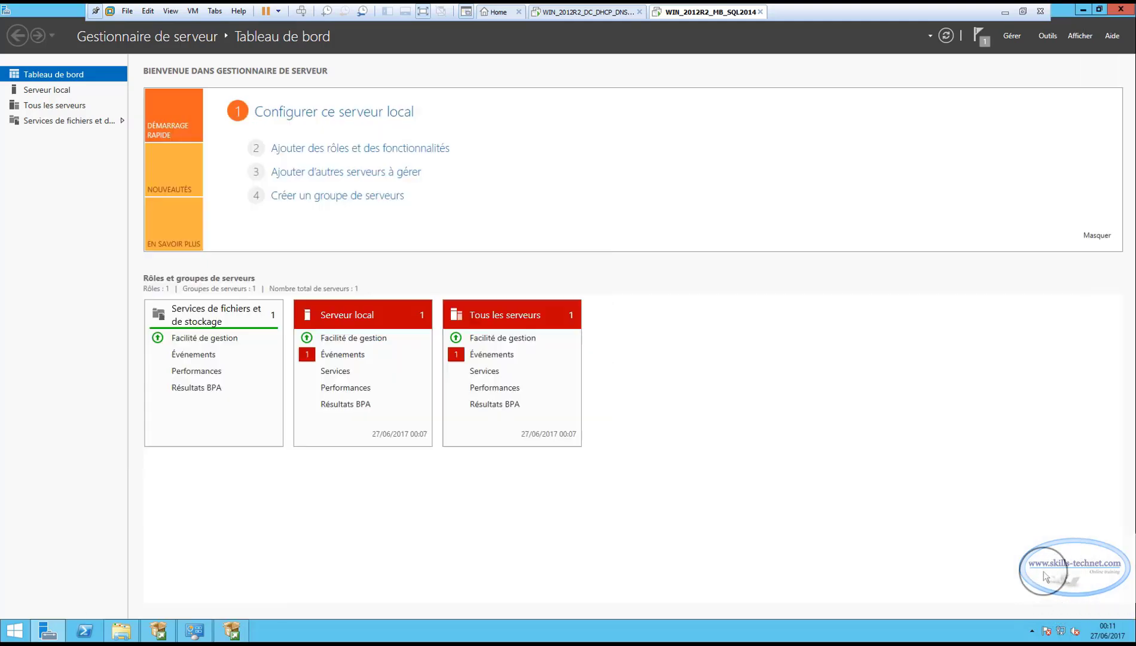
# Create a new text document on the server desktop and open it in Notepad
pyautogui.click(1119, 617)
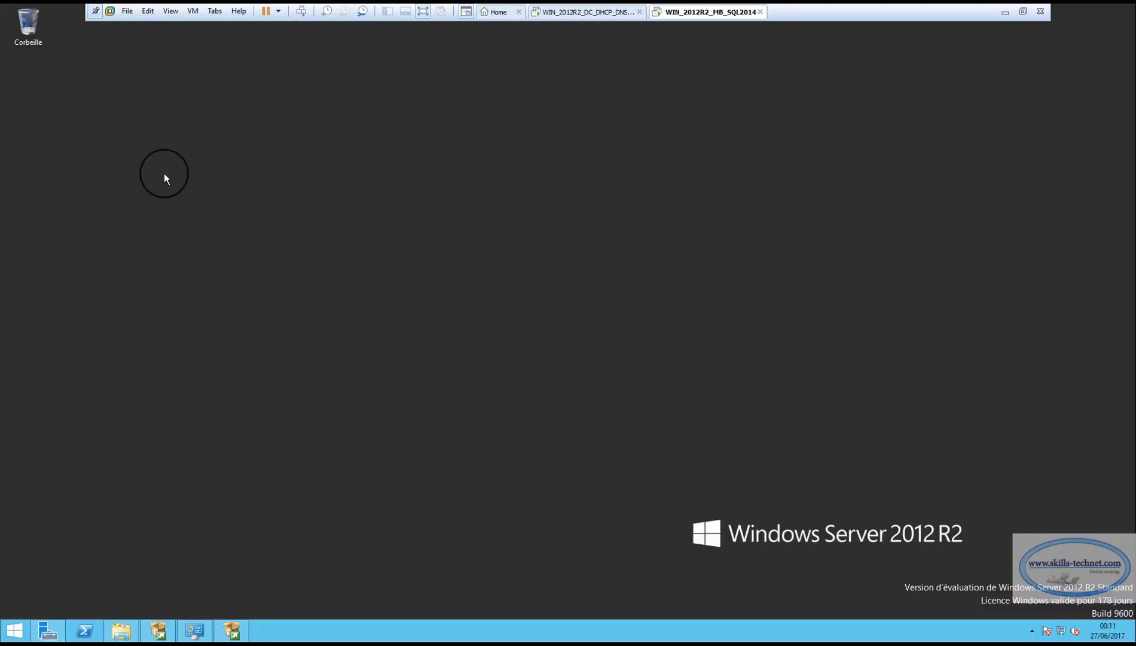
pyautogui.rightClick(306, 194)
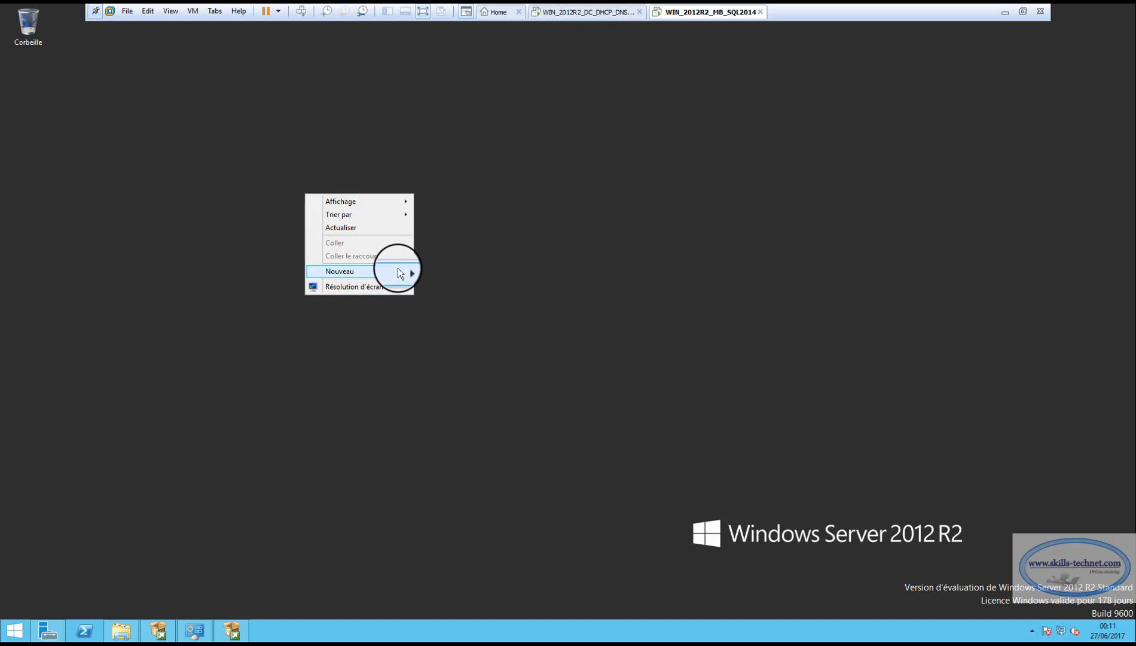
pyautogui.moveTo(398, 268)
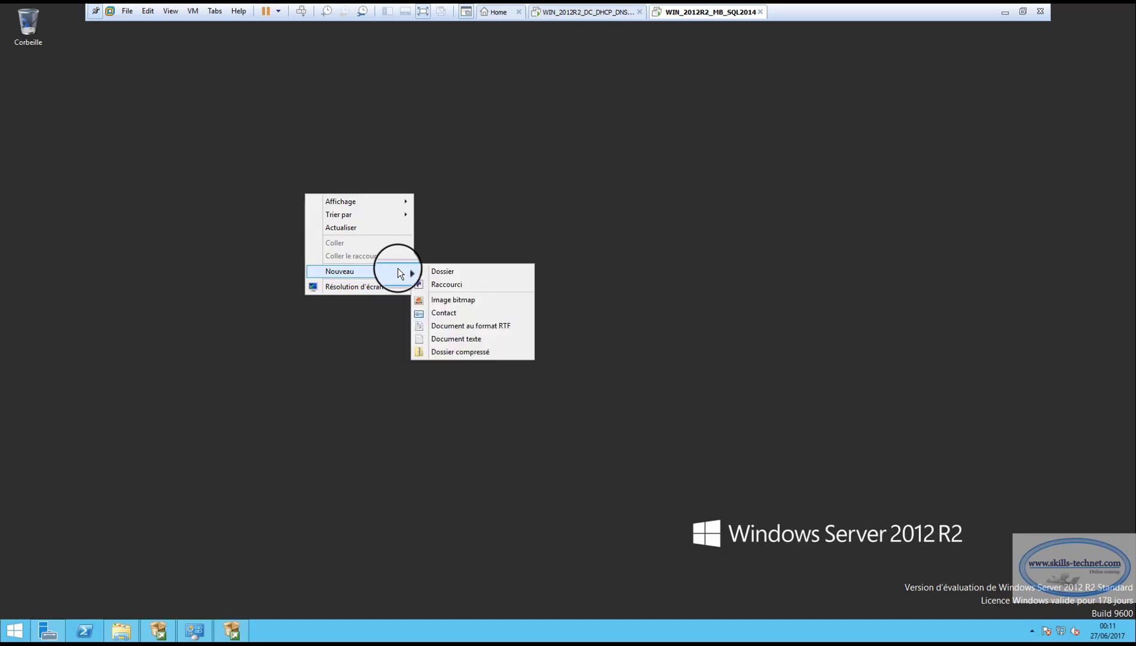
pyautogui.click(447, 337)
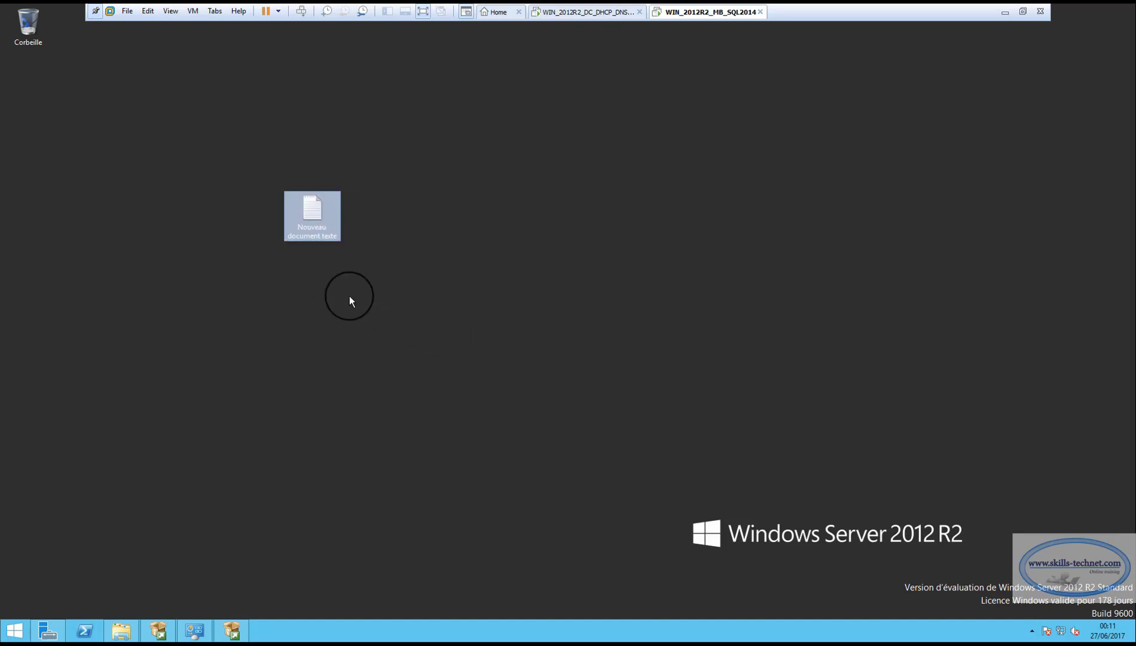
pyautogui.click(302, 173)
pyautogui.click(309, 205)
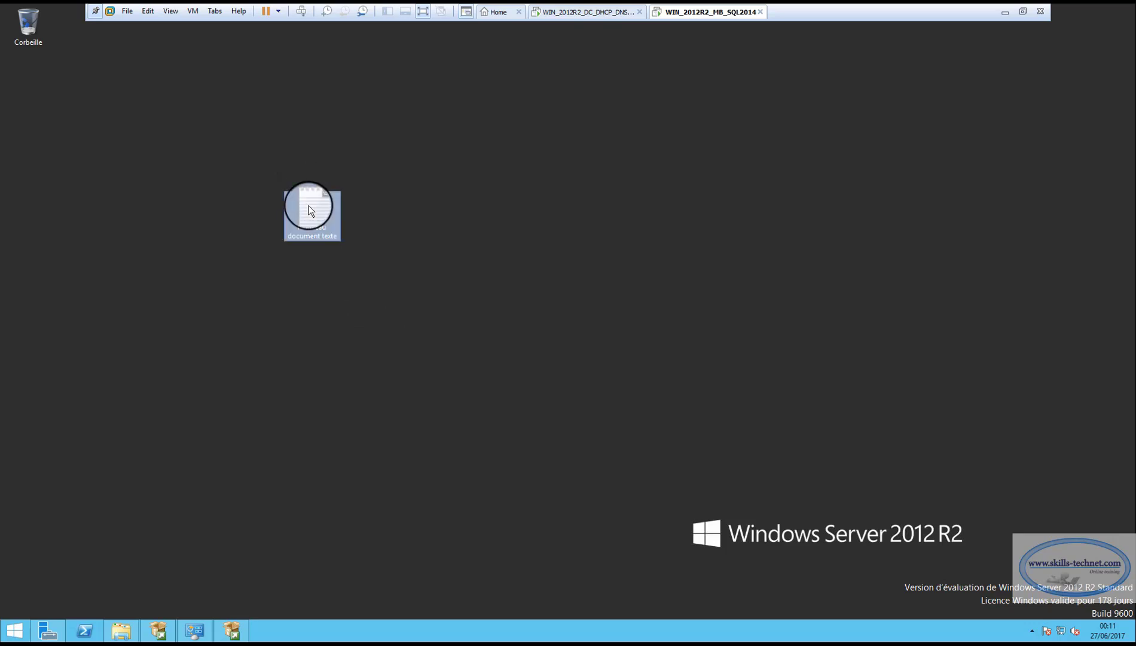
pyautogui.doubleClick(309, 205)
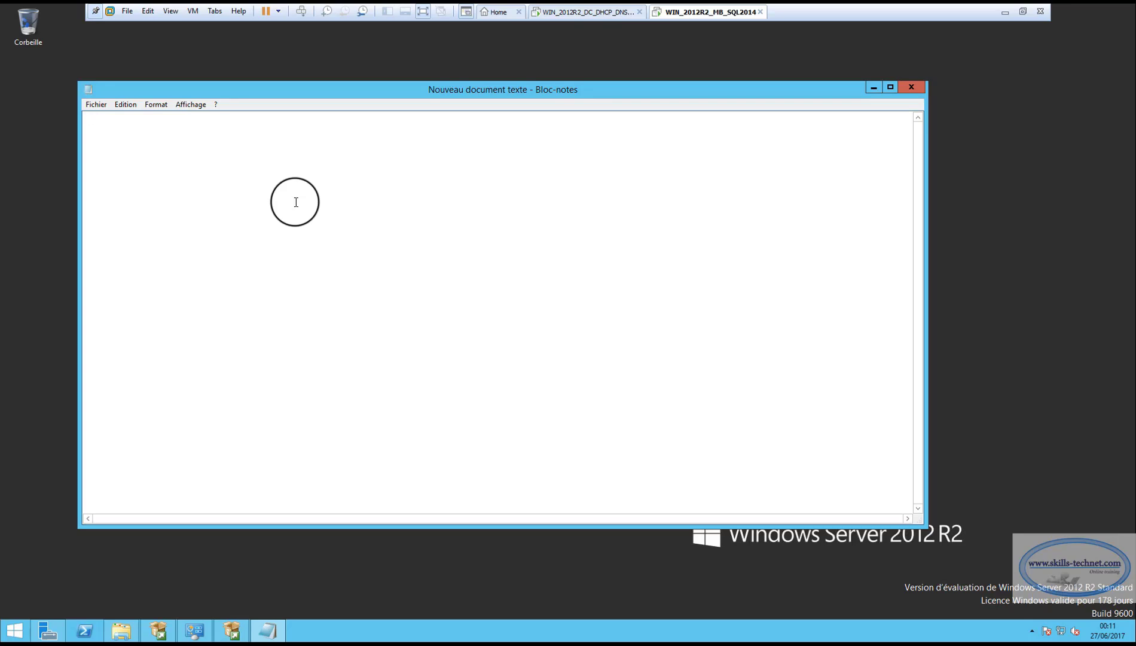
# Type the sa password into the note, select it, and return to SQL Server setup
pyautogui.write('P@ssword')
pyautogui.moveTo(144, 118); pyautogui.dragTo(56, 155)
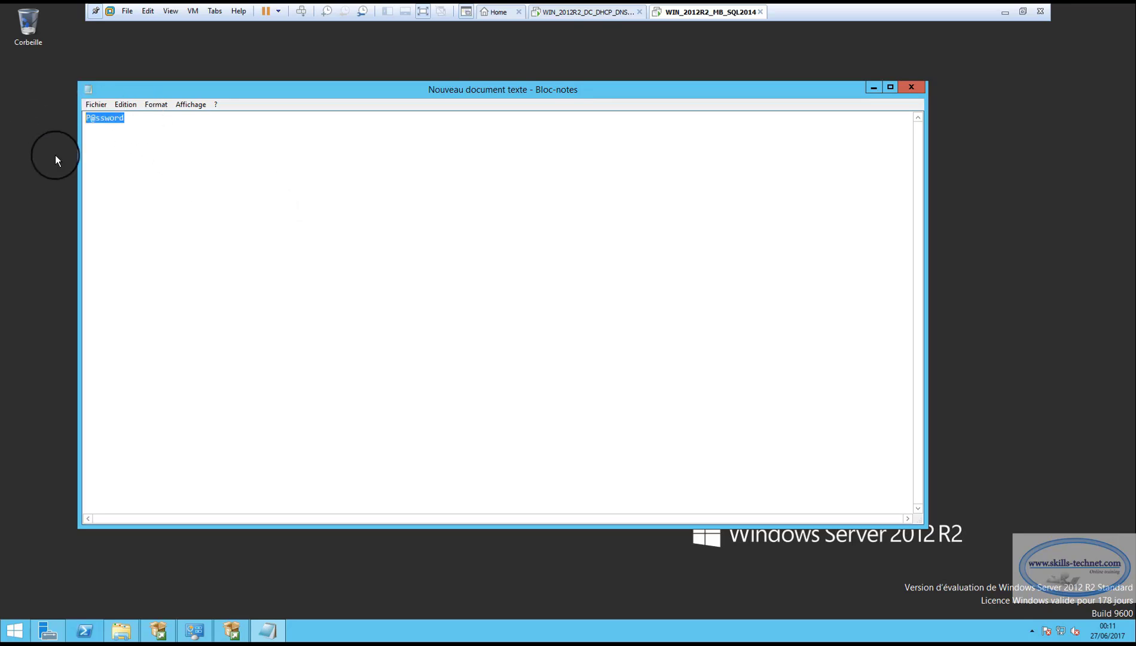
pyautogui.click(876, 87)
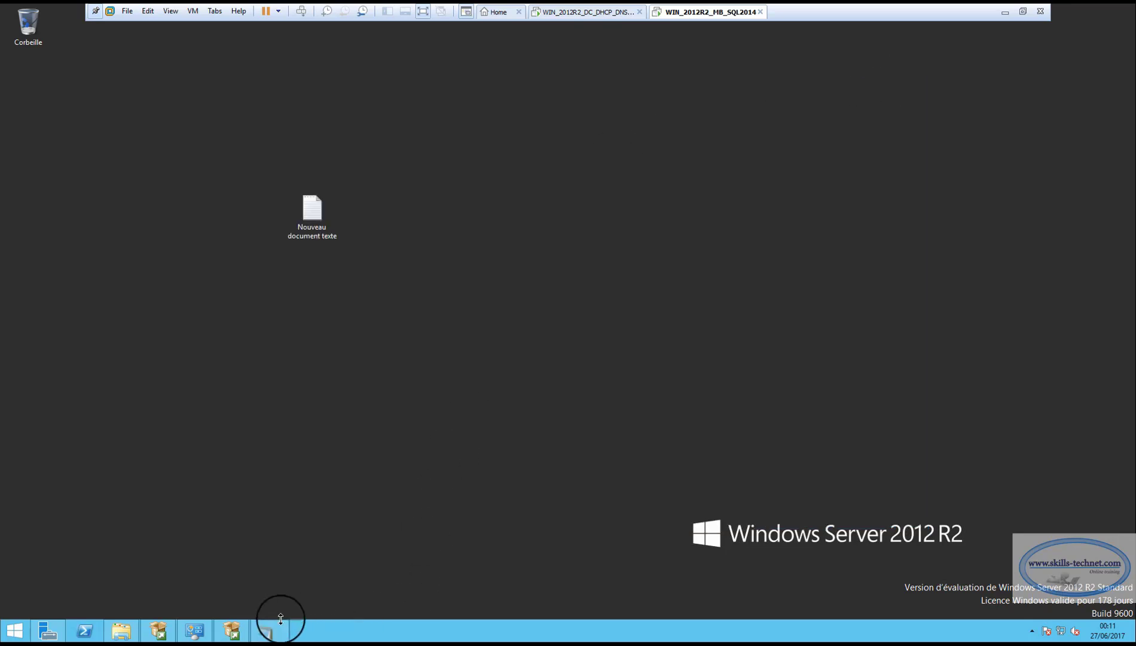
pyautogui.click(231, 631)
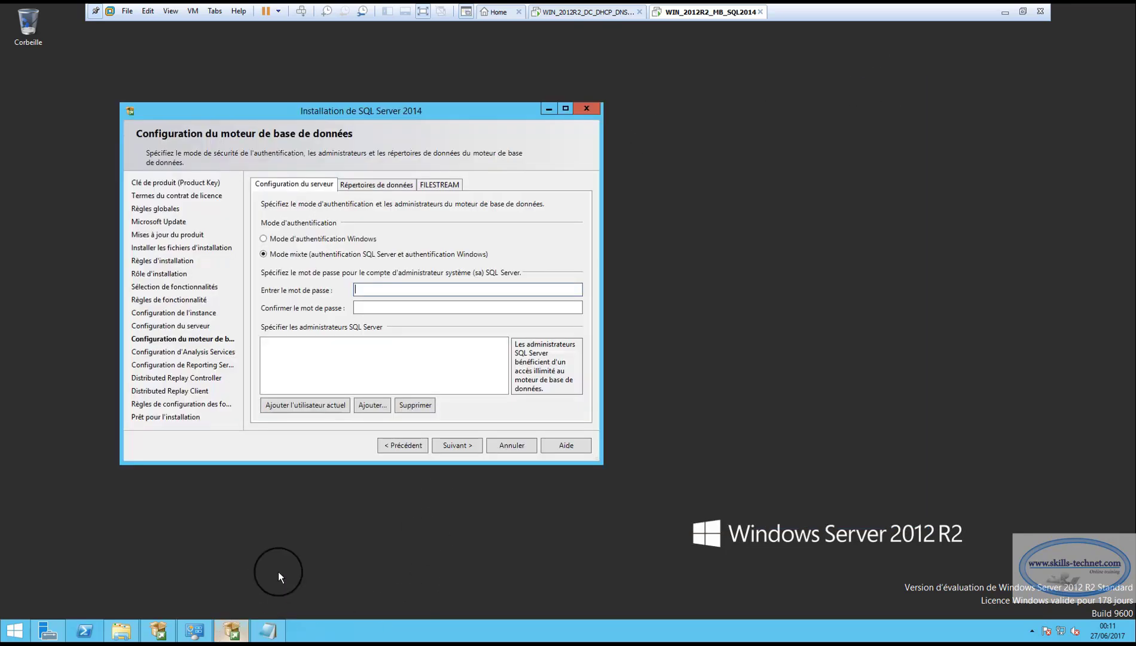
# Paste the sa password into both password fields, add the current user as administrator, and view data directories
pyautogui.click(395, 290)
pyautogui.hotkey('ctrl', 'v')
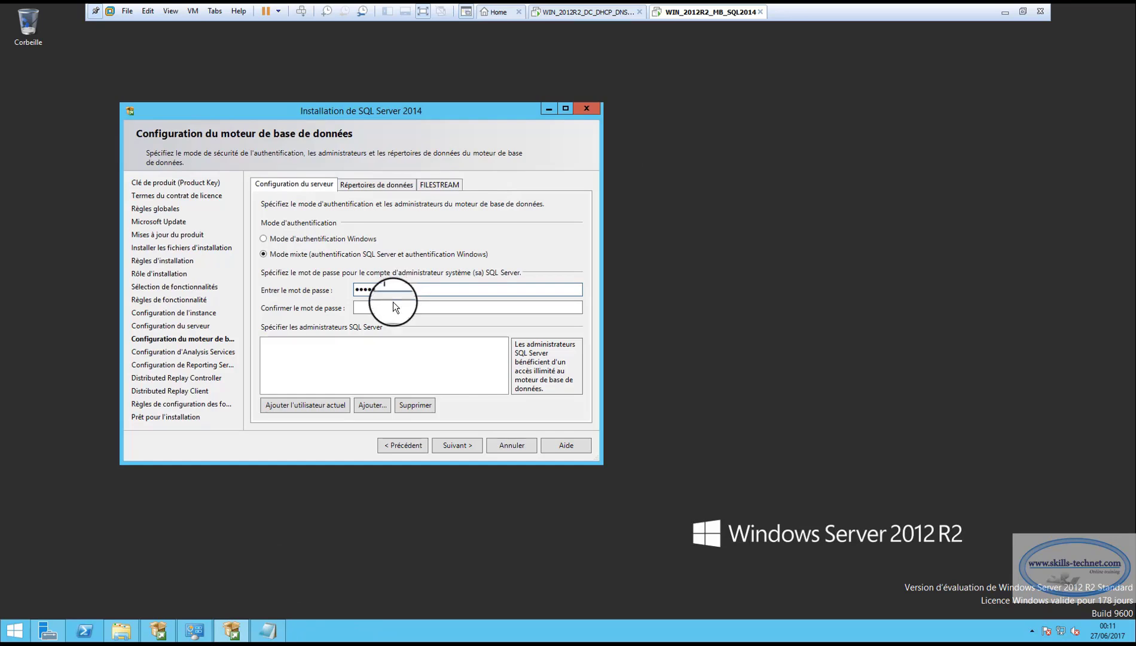
pyautogui.click(394, 304)
pyautogui.hotkey('ctrl', 'v')
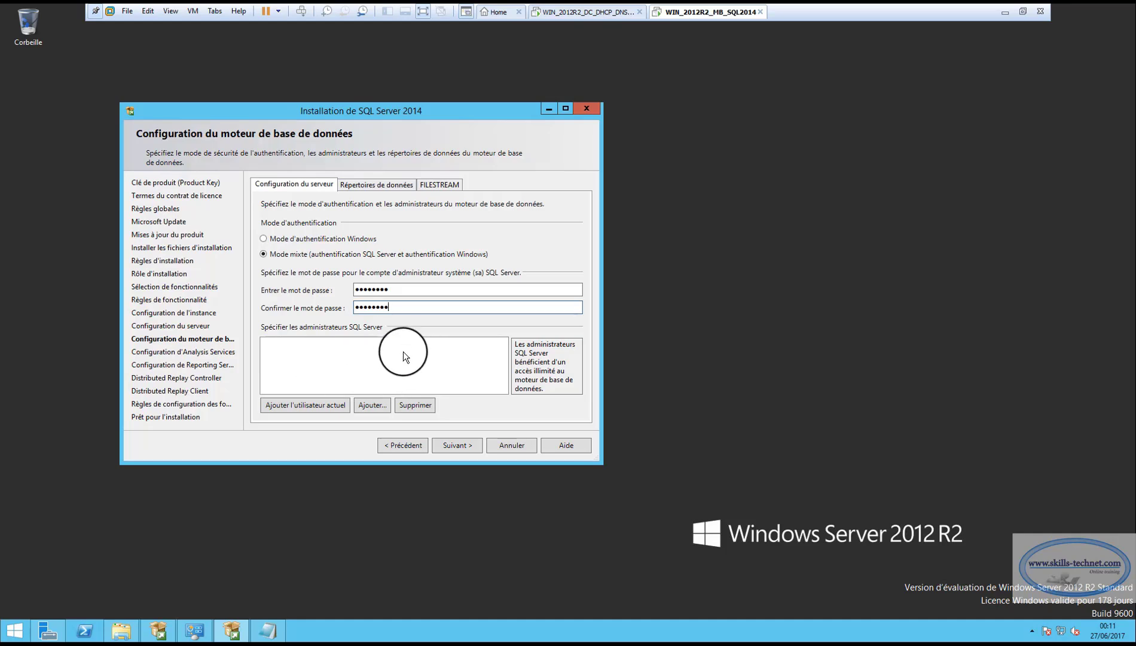
pyautogui.click(304, 408)
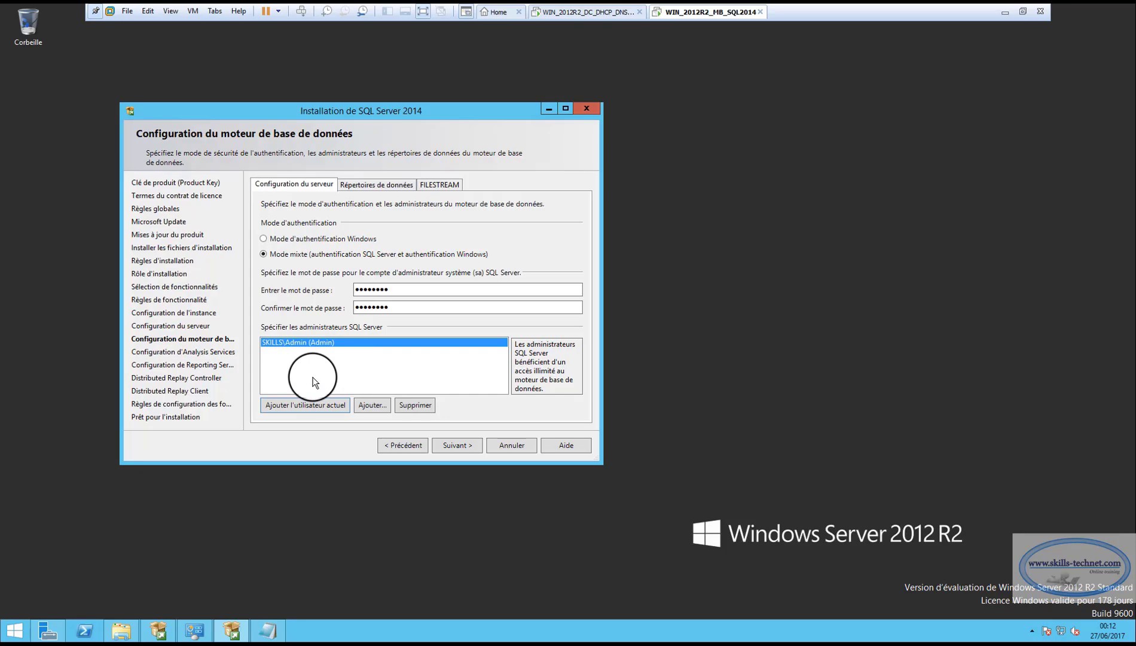
pyautogui.click(391, 186)
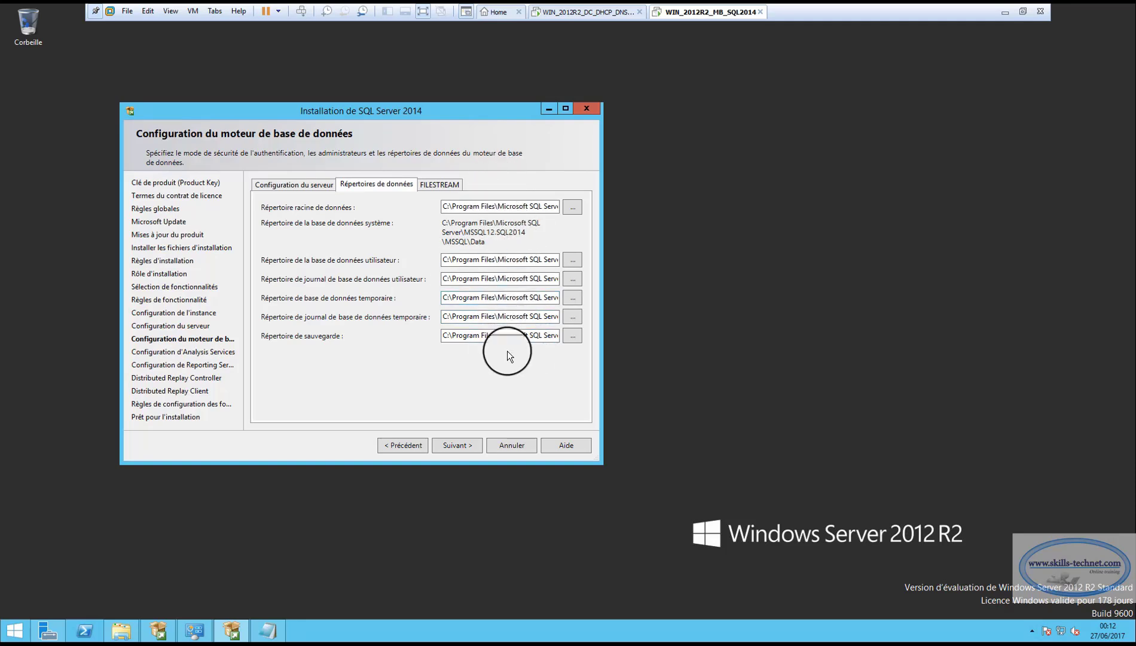
# On the FILESTREAM tab, enable FILESTREAM for Transact-SQL and file I/O access
pyautogui.click(442, 183)
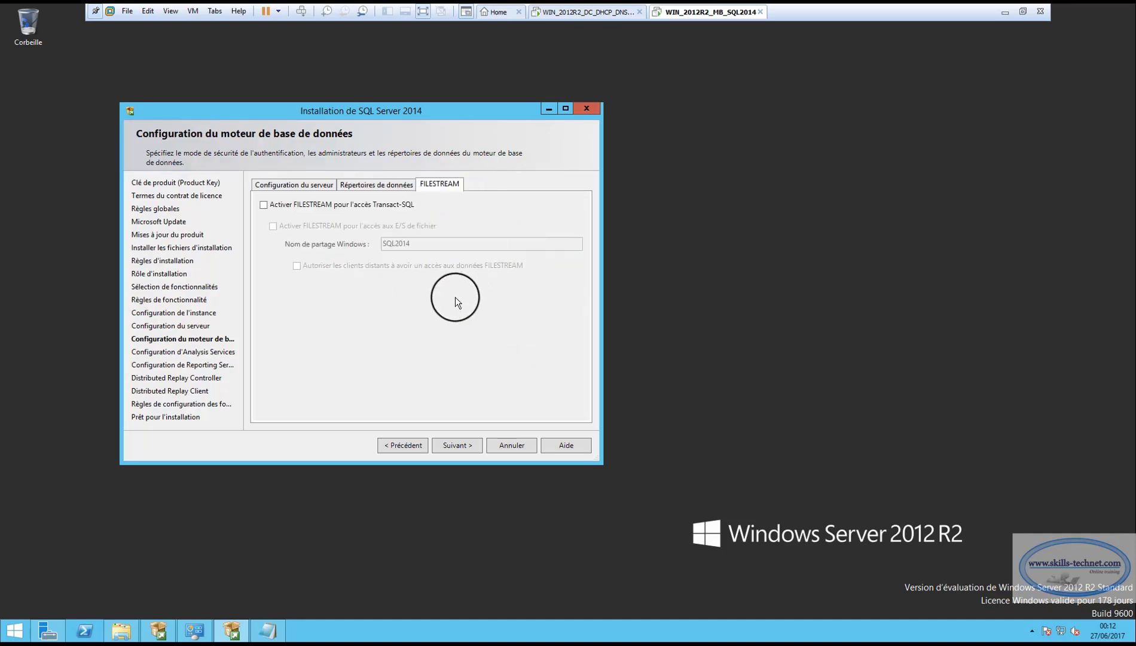
pyautogui.click(264, 205)
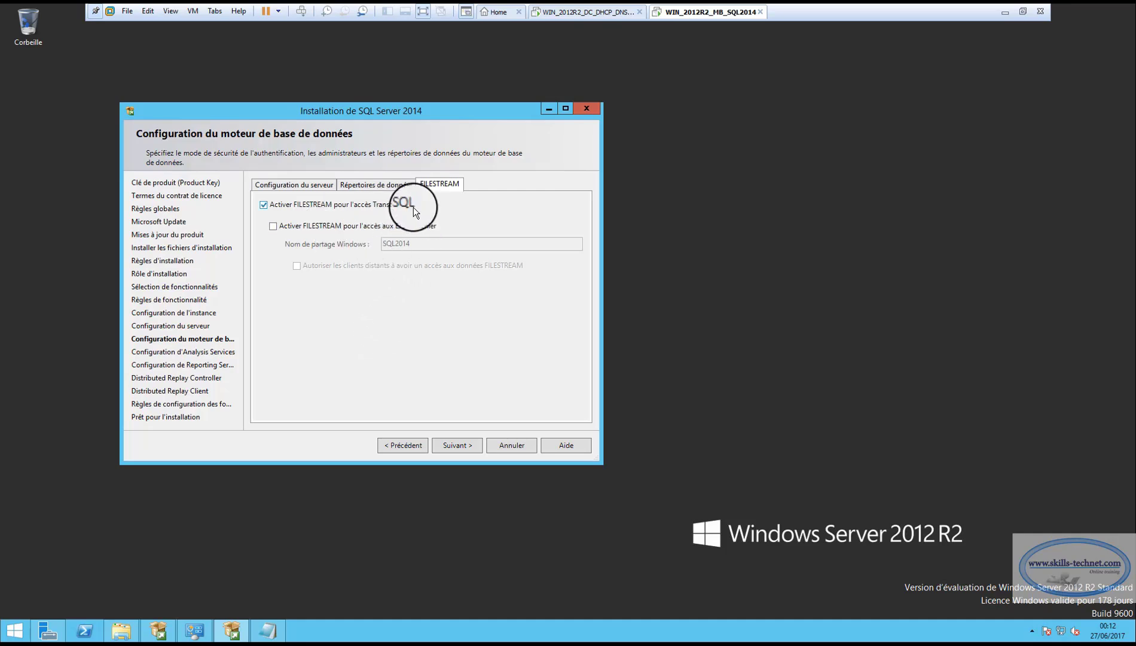
pyautogui.click(274, 226)
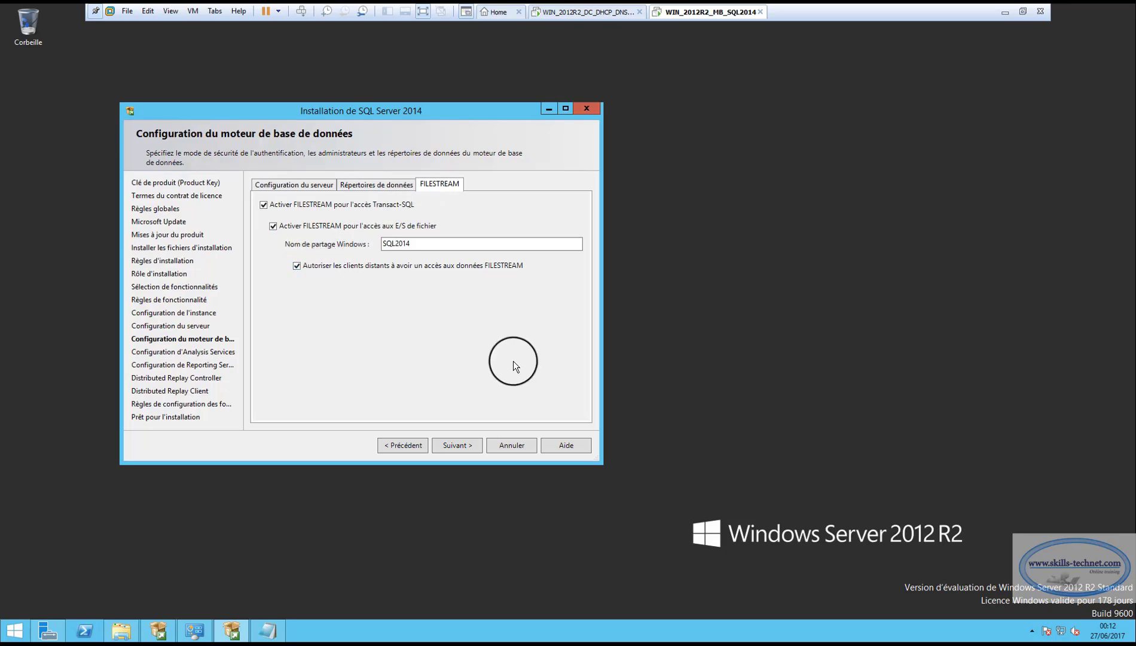
# Add the current user as Analysis Services administrator and continue to Reporting Services Configuration
pyautogui.click(460, 446)
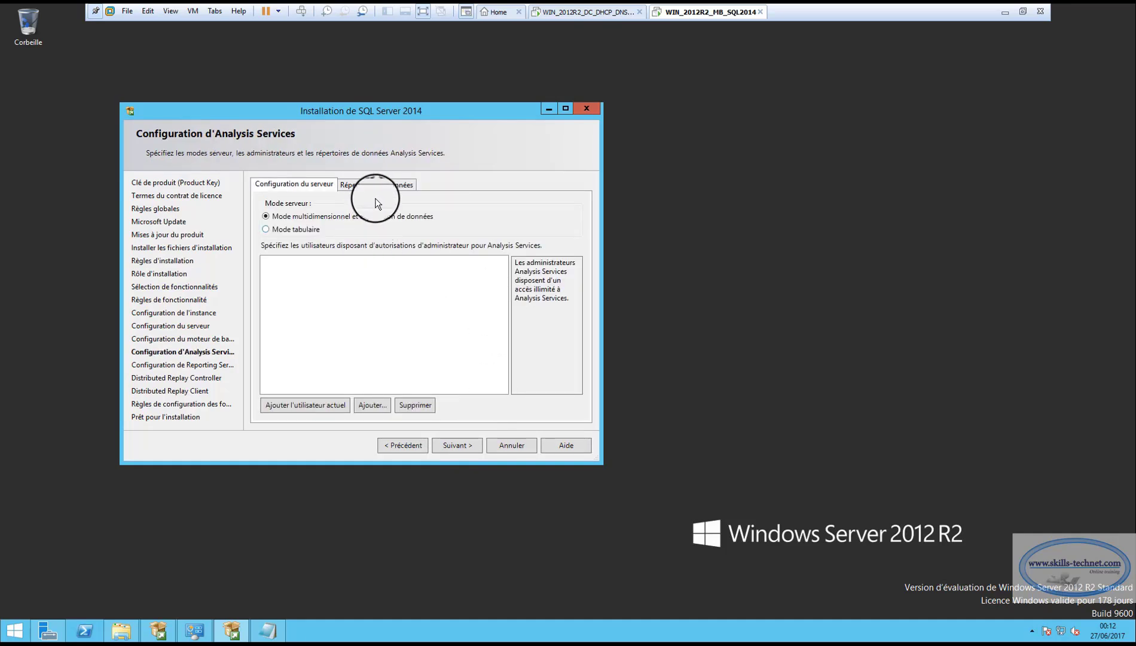
pyautogui.click(316, 405)
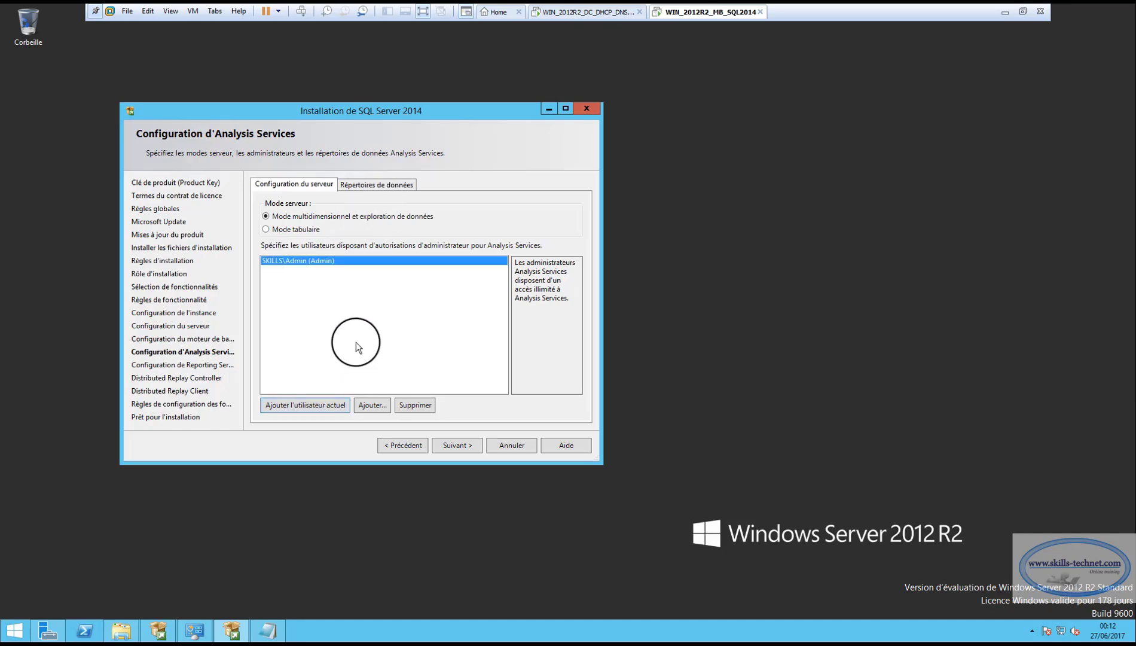
pyautogui.click(469, 429)
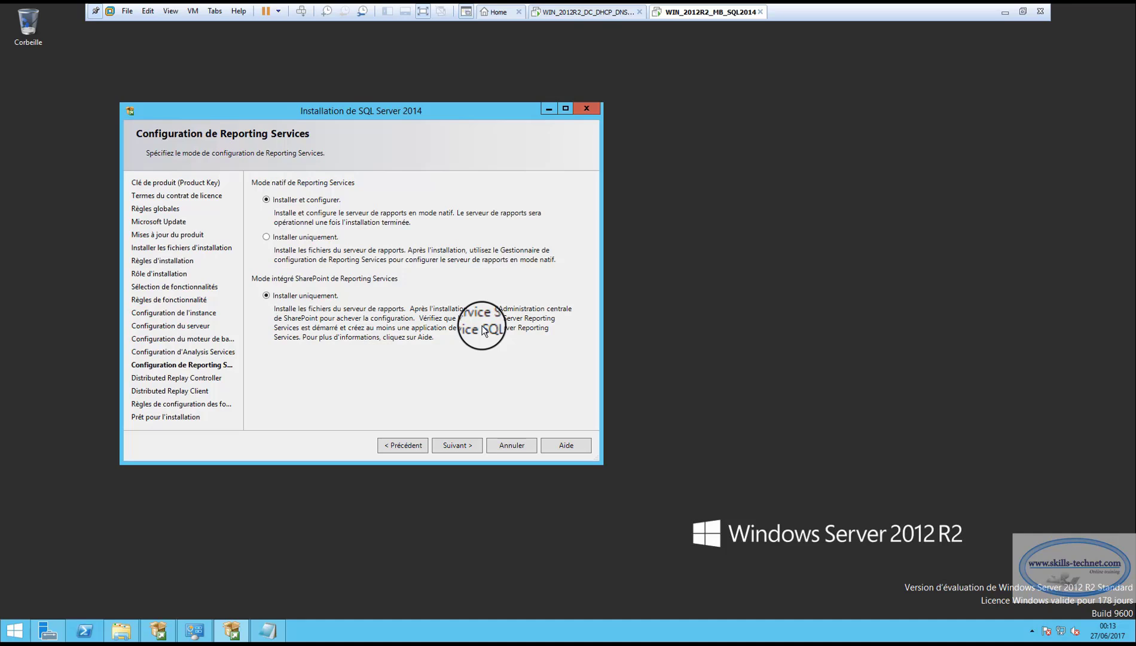
# Set native-mode Reporting Services to install only and continue to the Distributed Replay Controller page
pyautogui.click(269, 237)
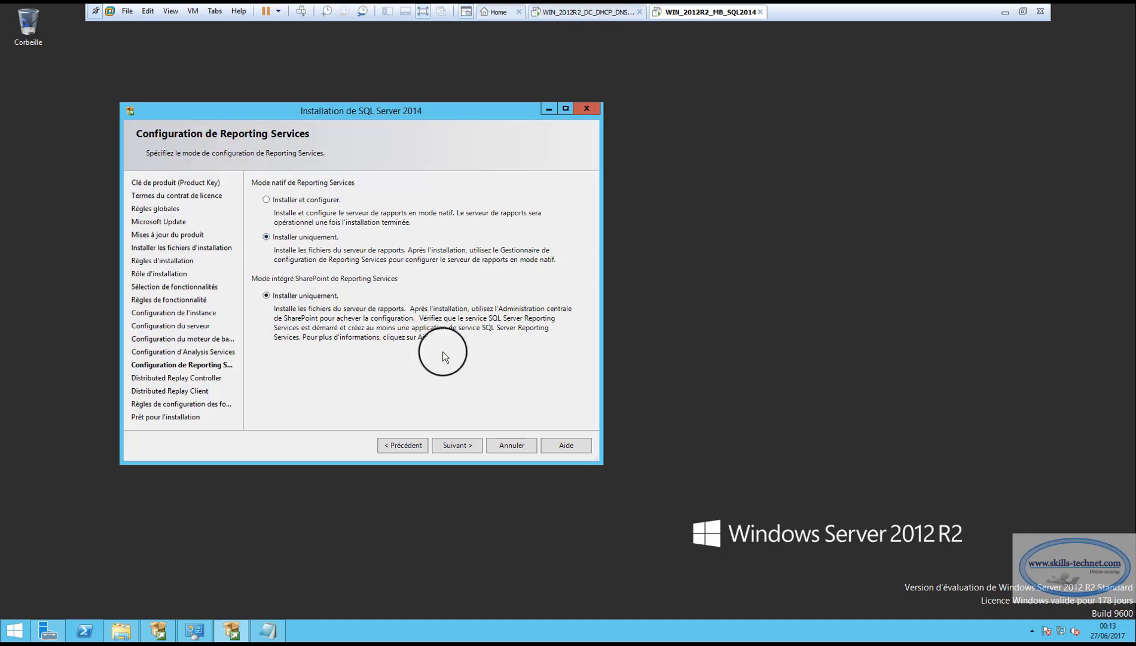
pyautogui.click(460, 444)
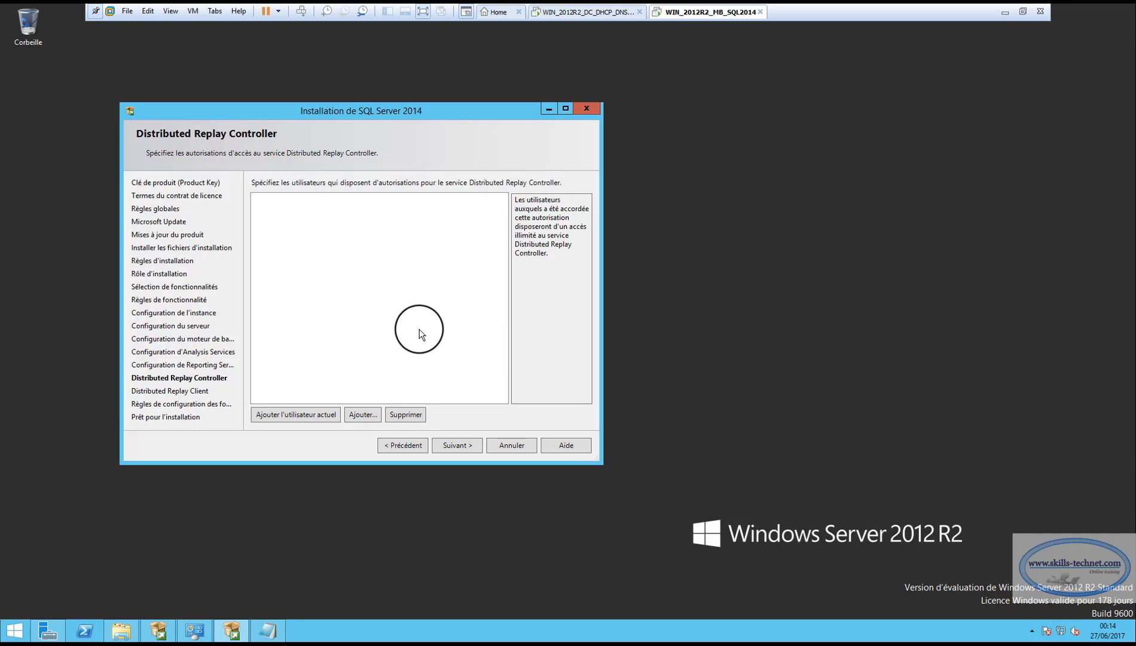
# Grant the current user Distributed Replay Controller access and set the controller name to ServSQL1
pyautogui.click(288, 414)
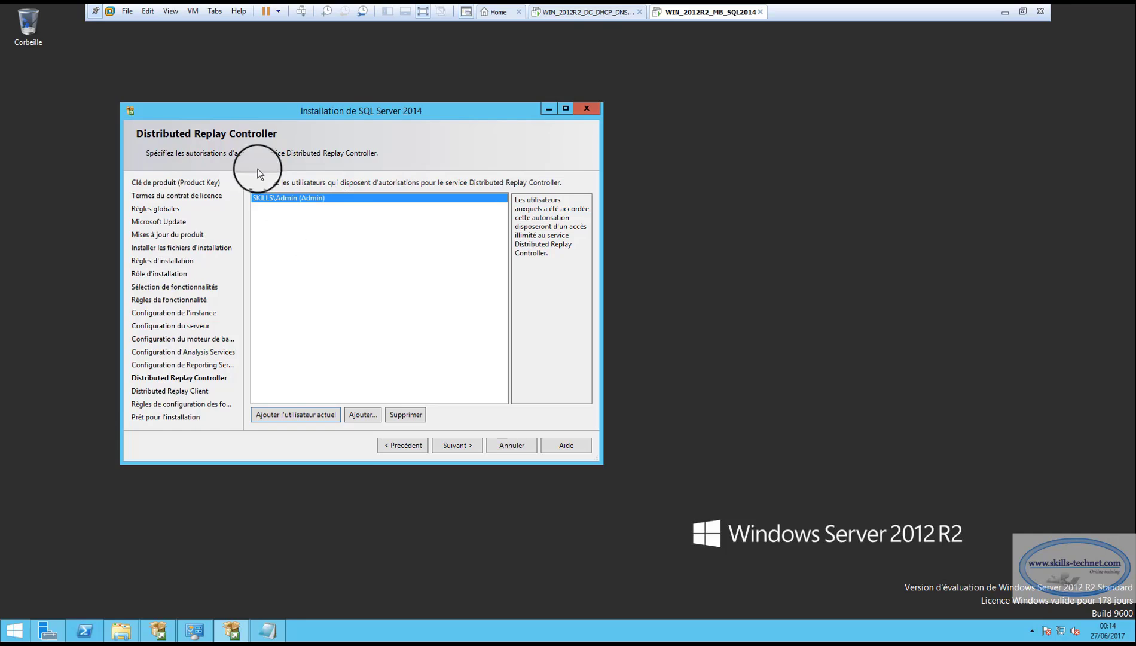
pyautogui.click(458, 445)
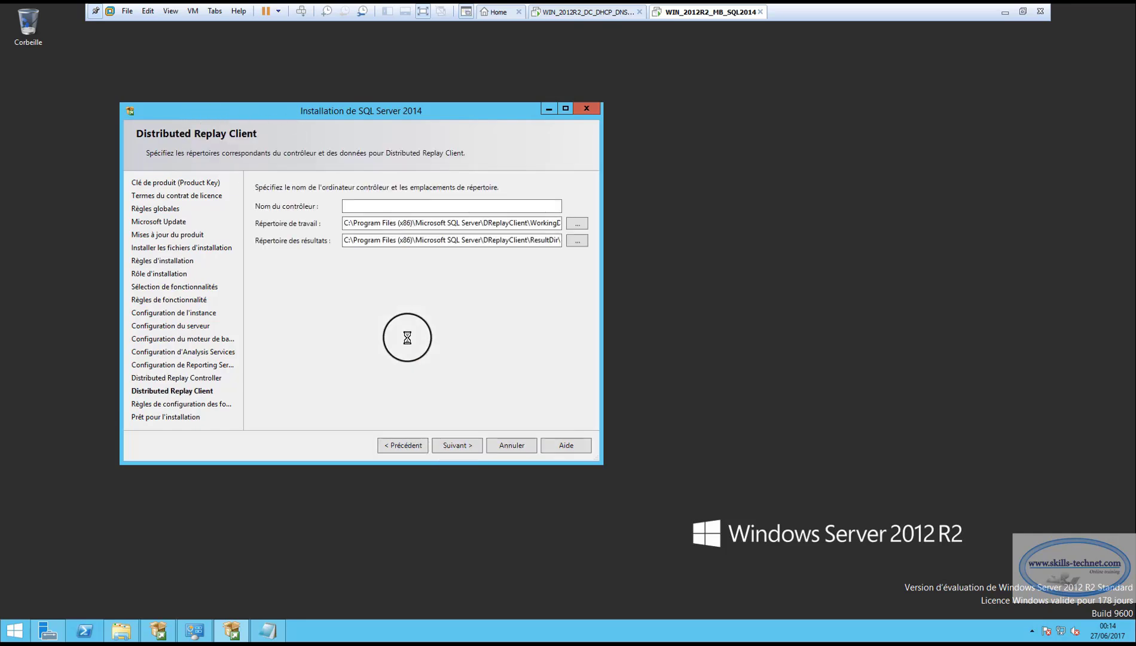
pyautogui.click(363, 206)
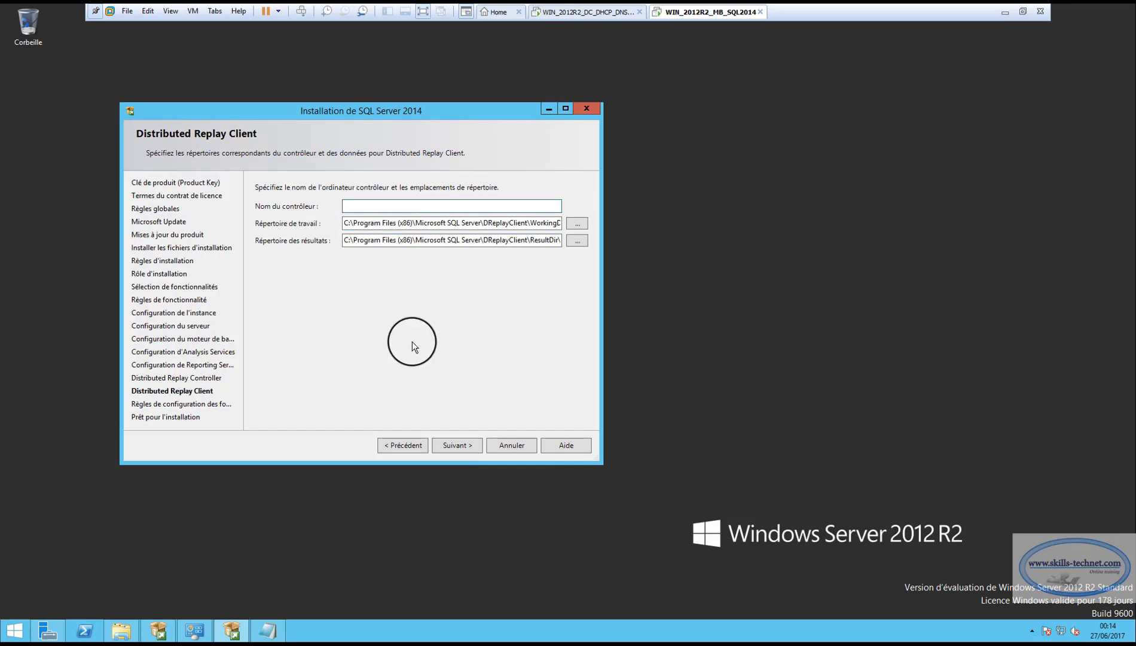
pyautogui.write('ServSQL1')
pyautogui.click(466, 445)
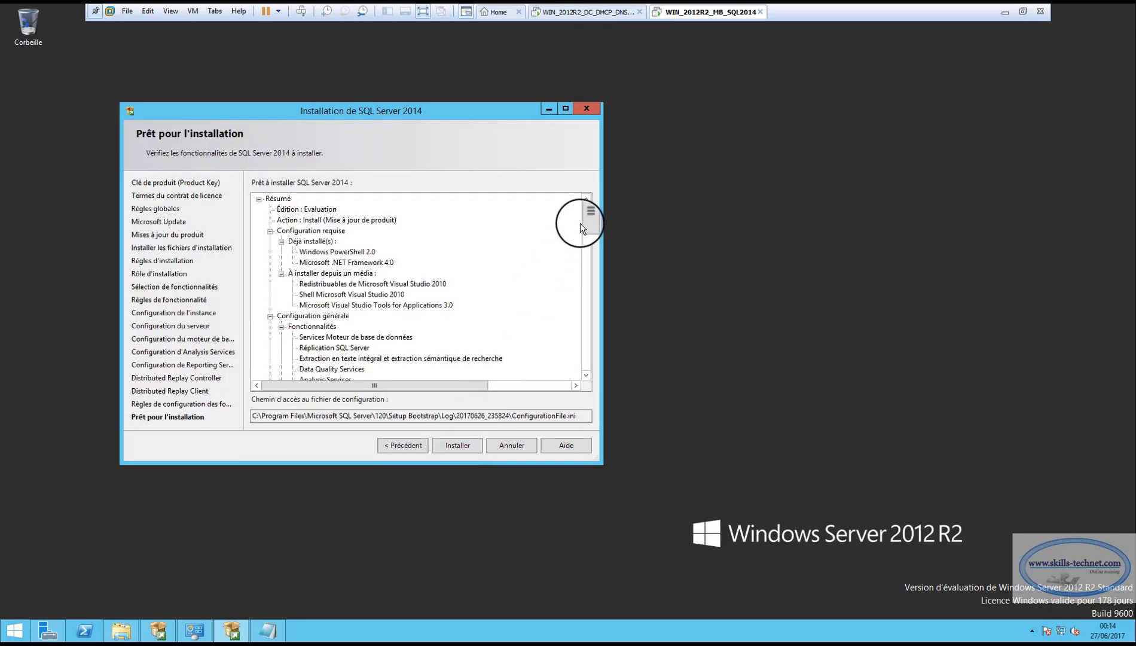
# Review the Ready to Install summary and start installing SQL Server 2014
pyautogui.moveTo(587, 222)
pyautogui.mouseDown()
pyautogui.moveTo(586, 377)
pyautogui.moveTo(584, 201)
pyautogui.mouseUp()
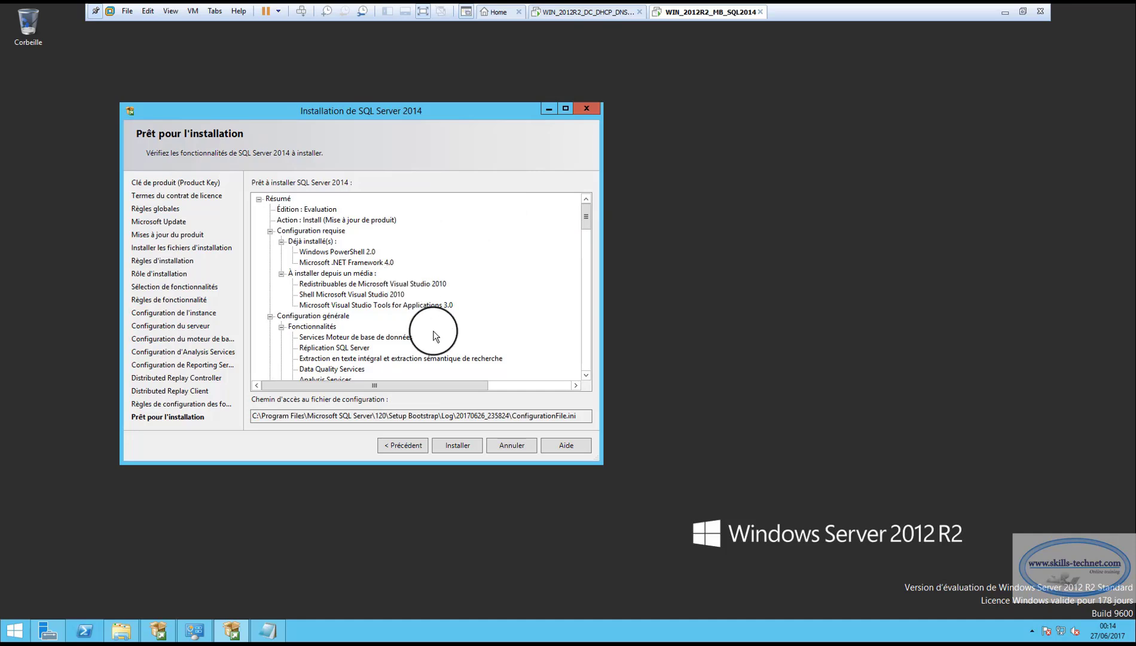
pyautogui.click(462, 445)
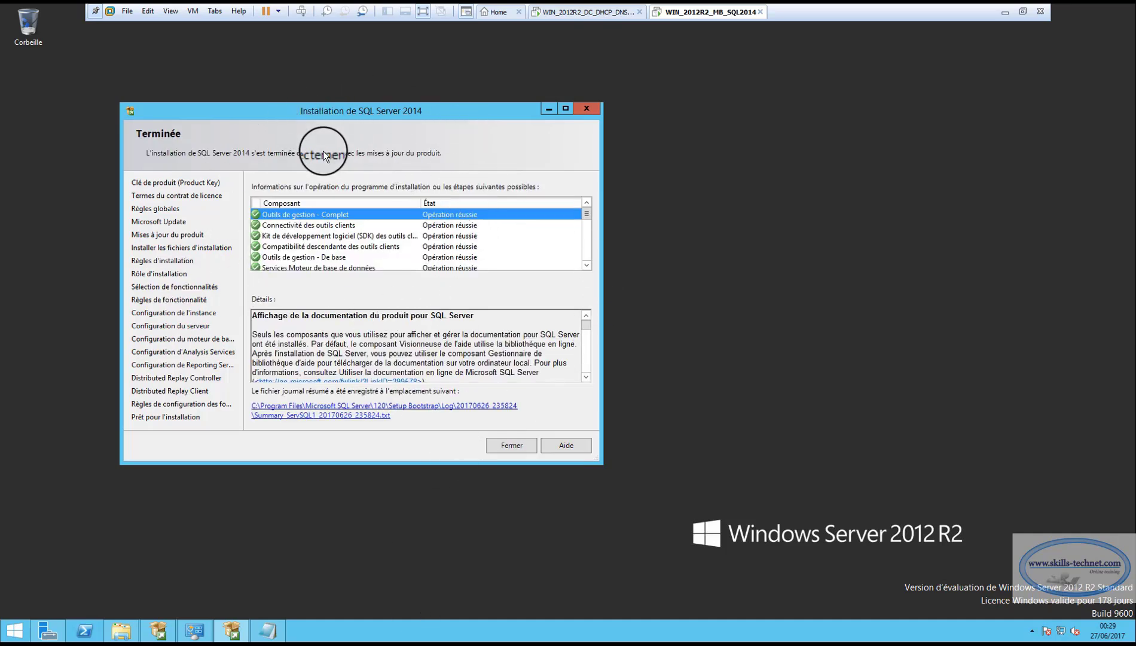
# Confirm every component down to Fichiers de support shows Opération réussie, then close Setup
pyautogui.click(583, 265)
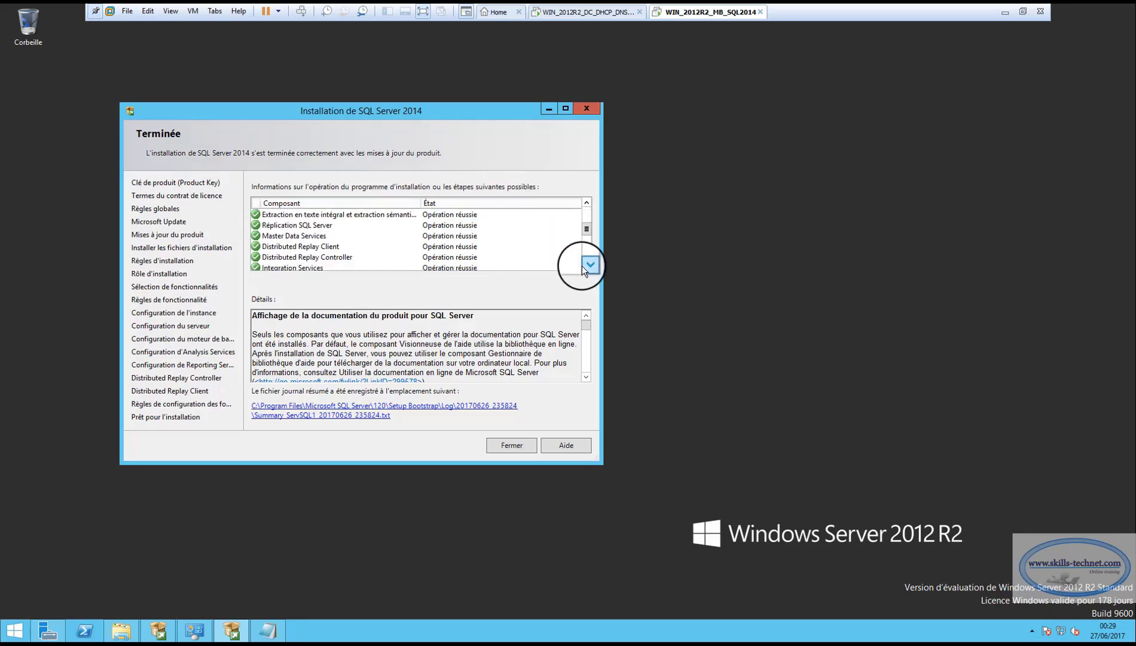
pyautogui.moveTo(582, 266)
pyautogui.mouseDown()
pyautogui.moveTo(588, 202)
pyautogui.moveTo(590, 264)
pyautogui.mouseUp()
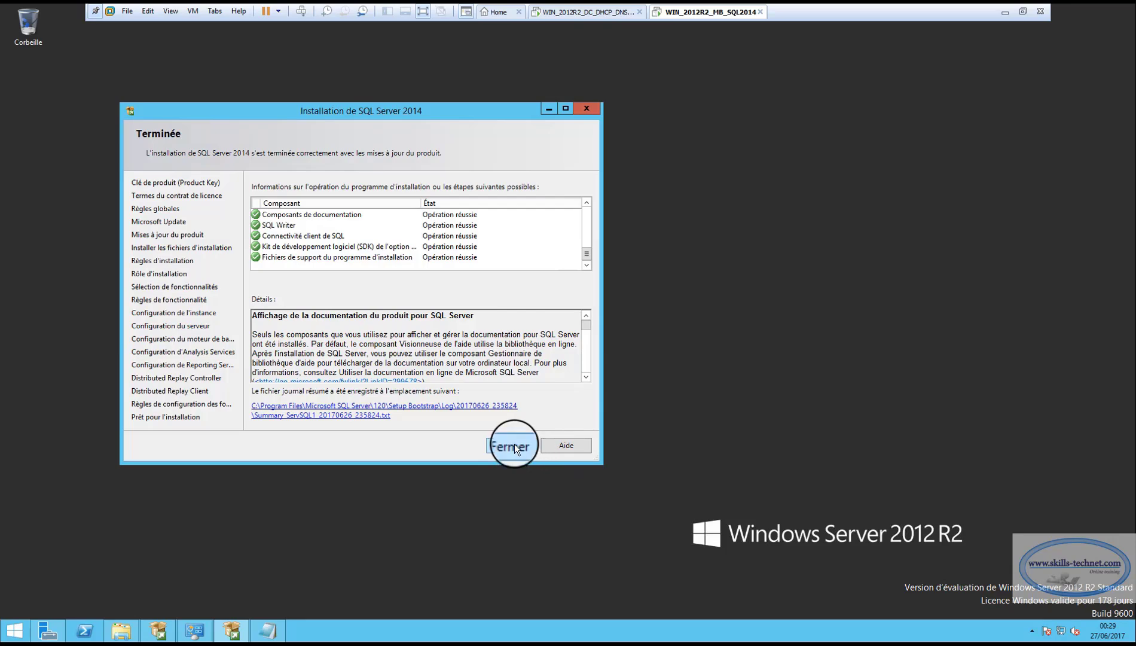
pyautogui.click(514, 446)
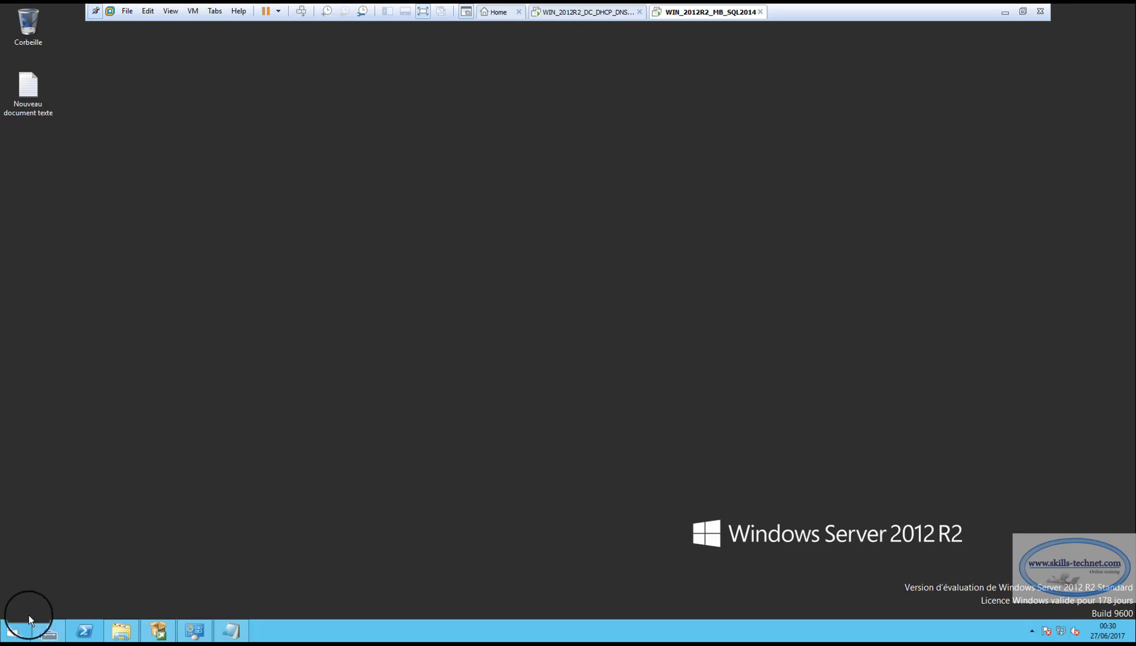
# Launch SQL Server 2014 Management Studio from the Start screen's Applications list
pyautogui.click(11, 634)
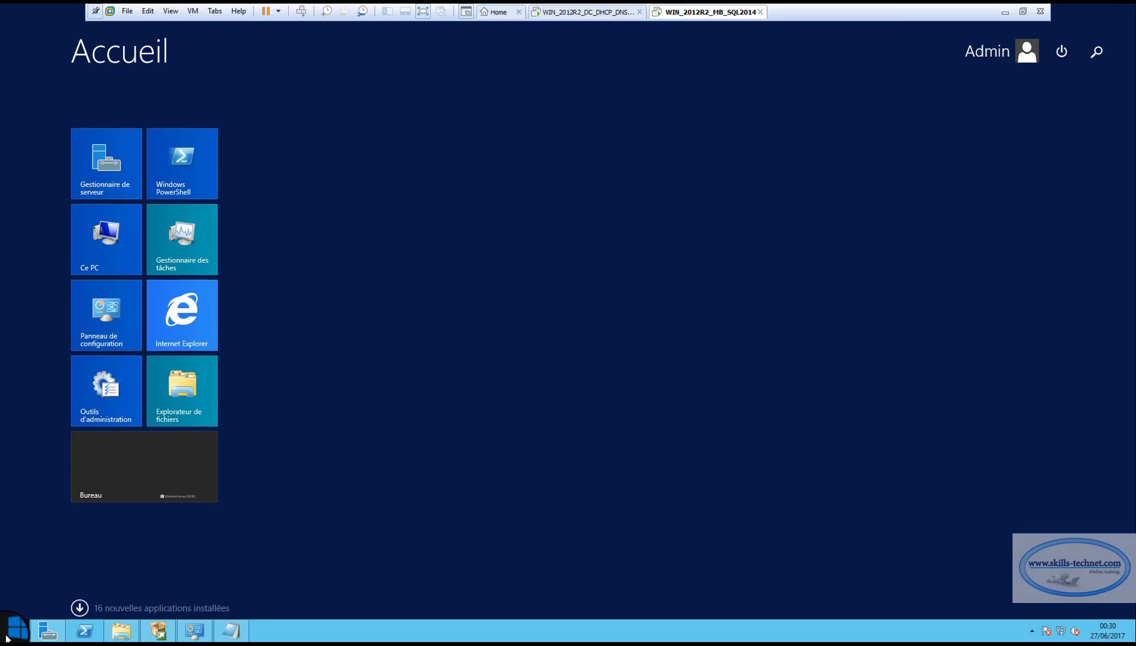
pyautogui.click(78, 609)
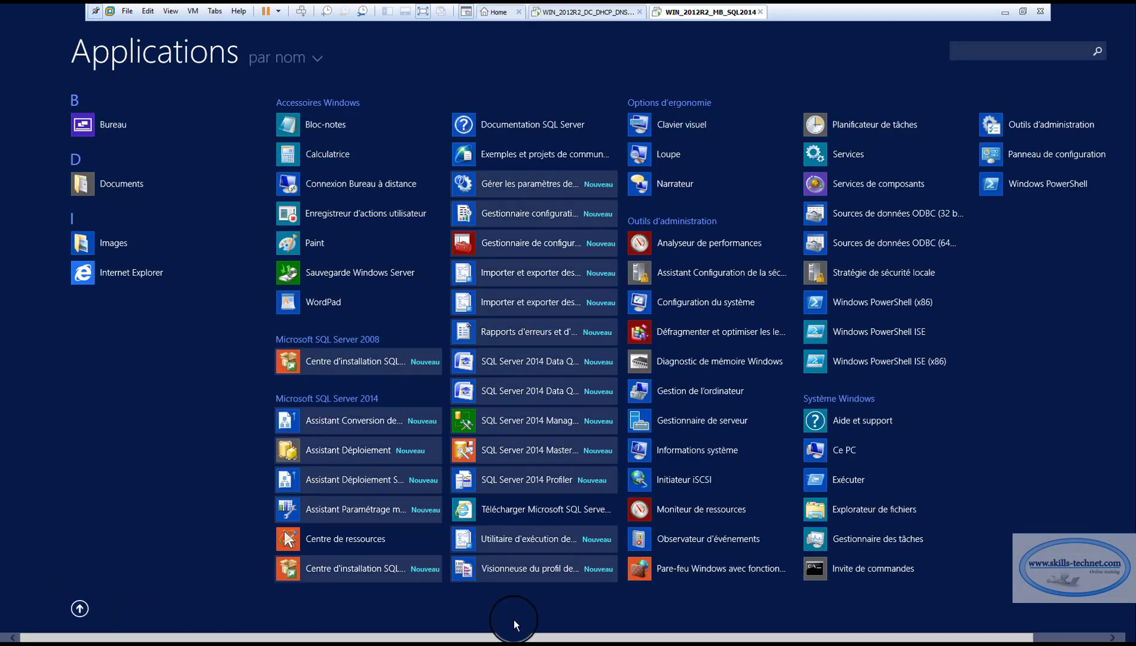
pyautogui.click(504, 419)
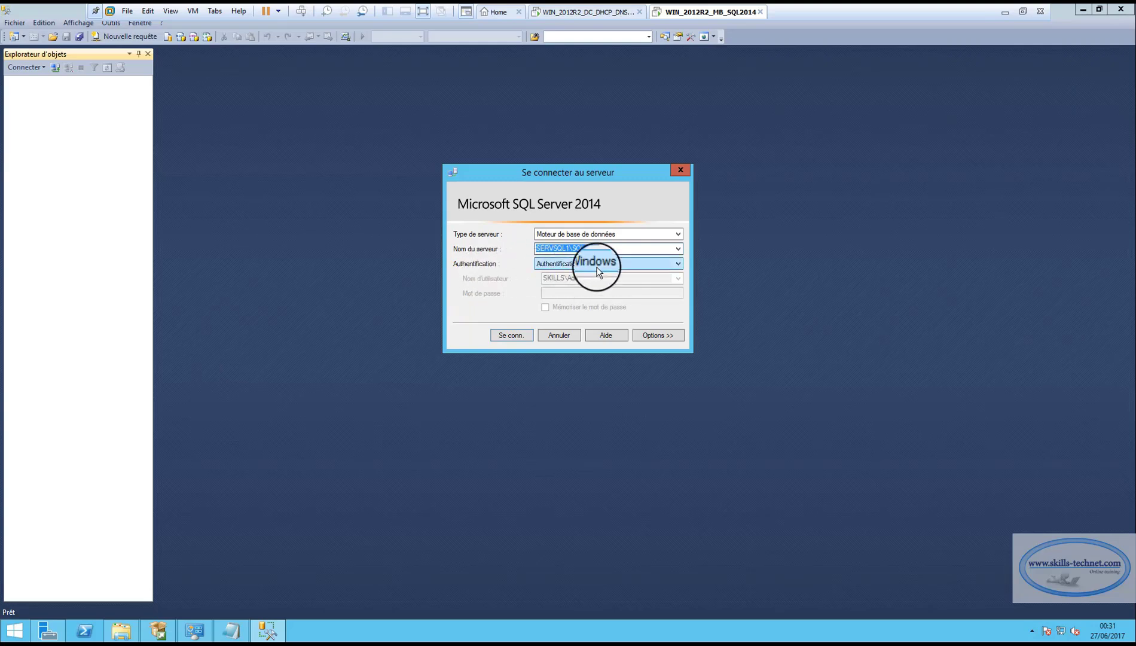
# Connect to SERVSQL1\SQL2014 with Authentification SQL Server, login sa and the account password
pyautogui.click(678, 265)
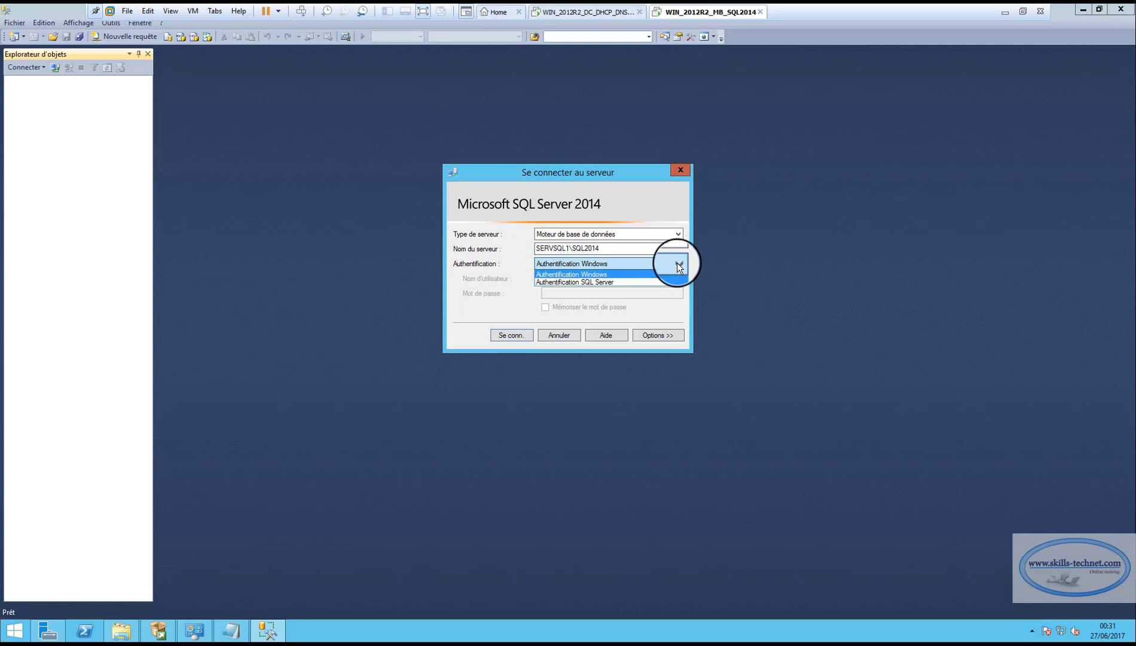
pyautogui.click(562, 283)
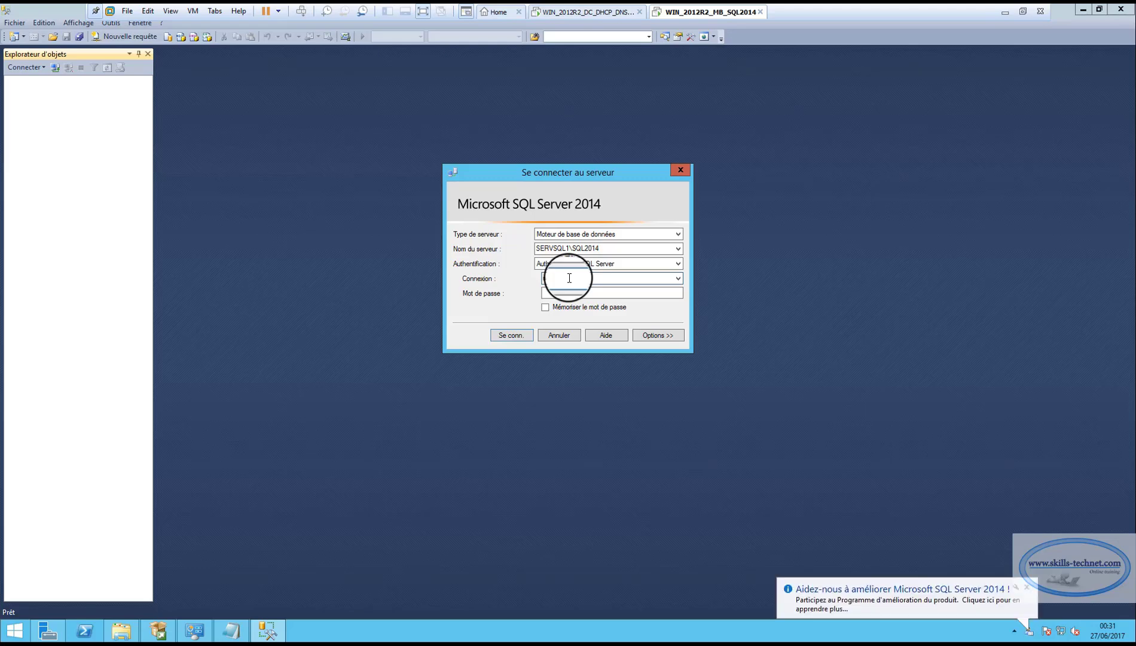
pyautogui.click(559, 291)
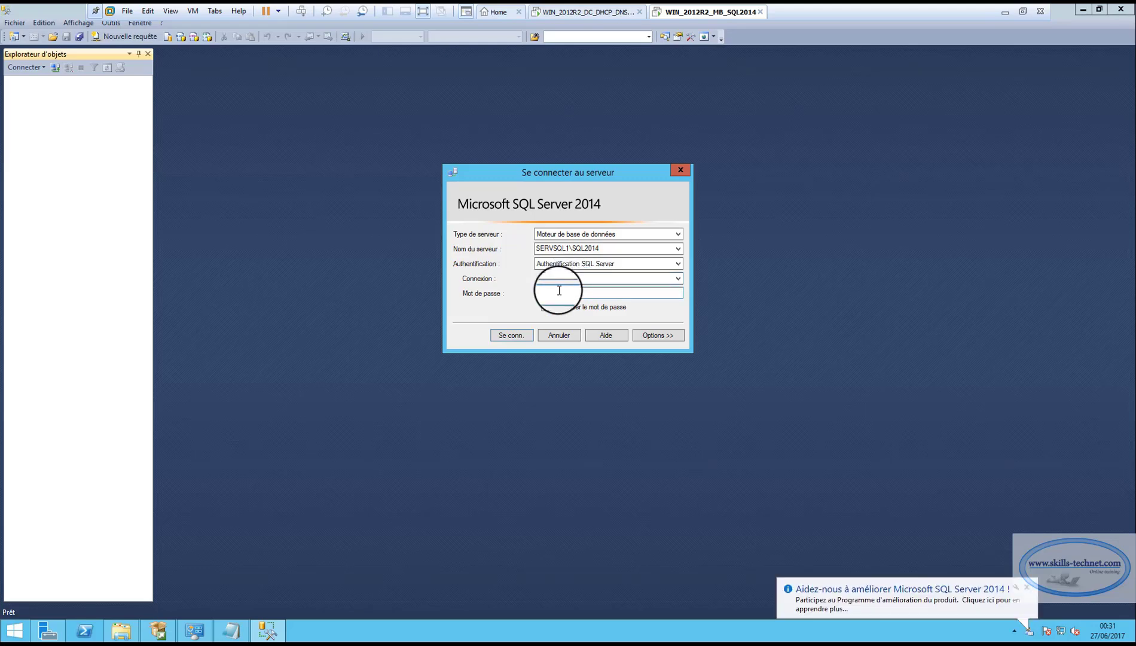
pyautogui.press('capslock')
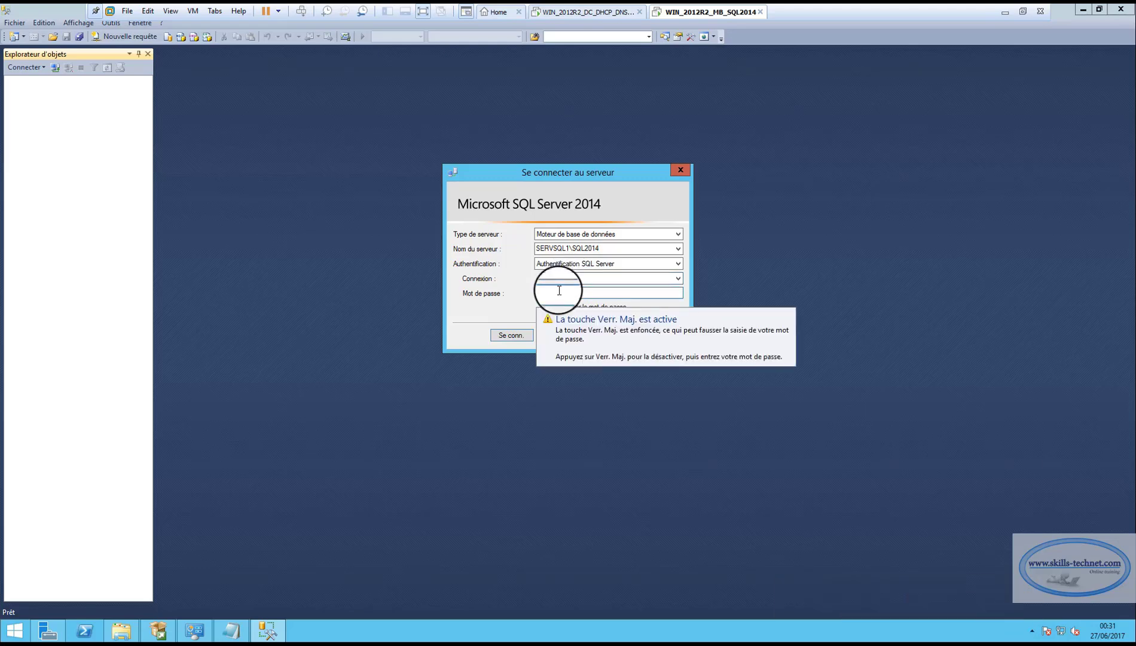
pyautogui.press('capslock')
pyautogui.write('P')
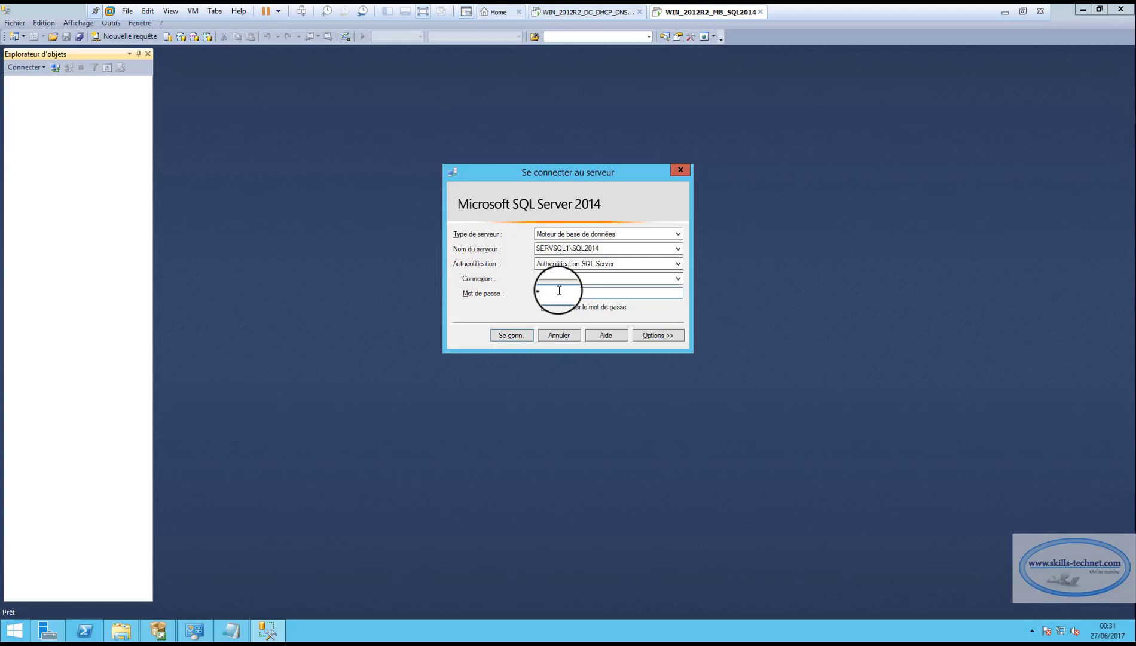
pyautogui.write('a$$w0rd')
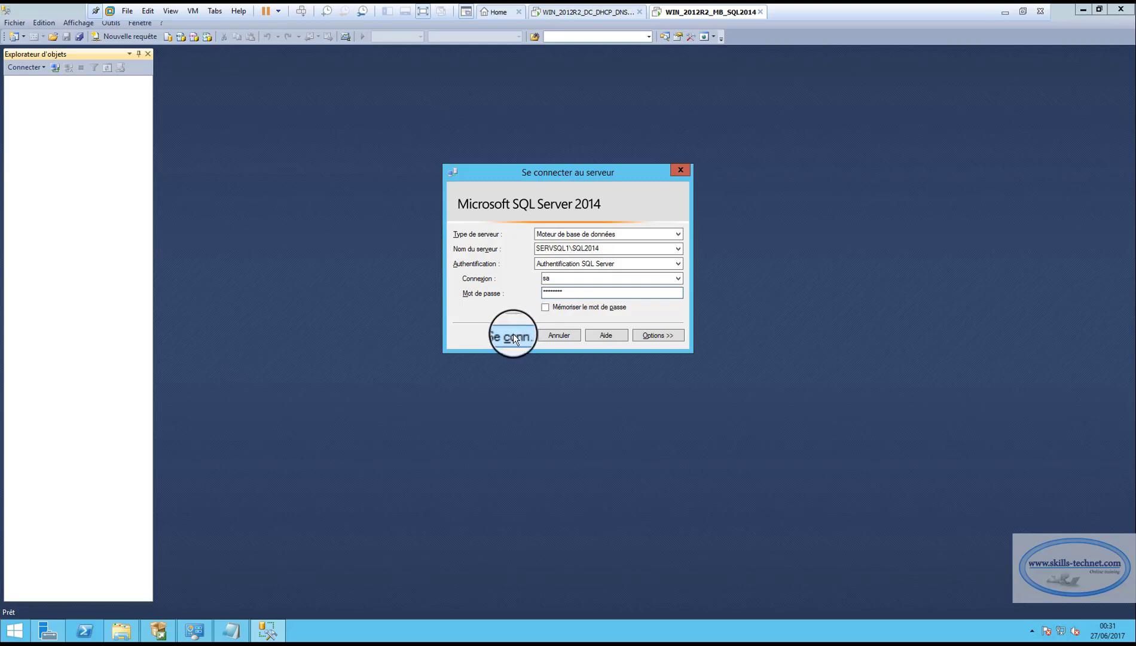
pyautogui.click(513, 335)
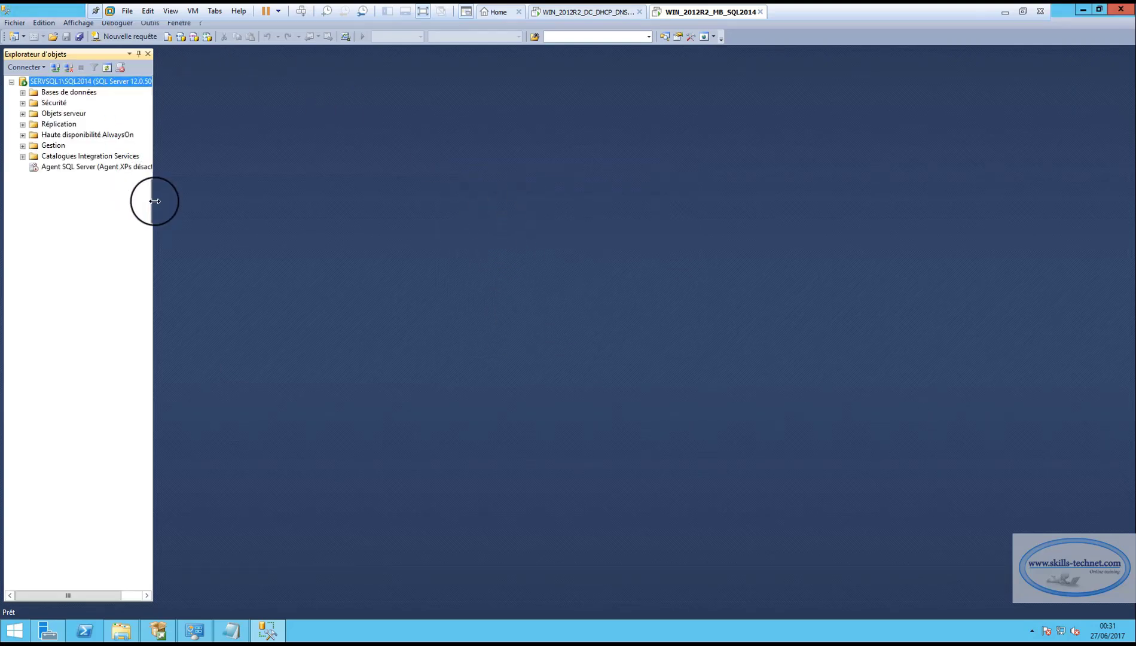
# Widen Object Explorer and expand its server folders, dismissing the AlwaysOn not-enabled error
pyautogui.moveTo(156, 201); pyautogui.dragTo(222, 204)
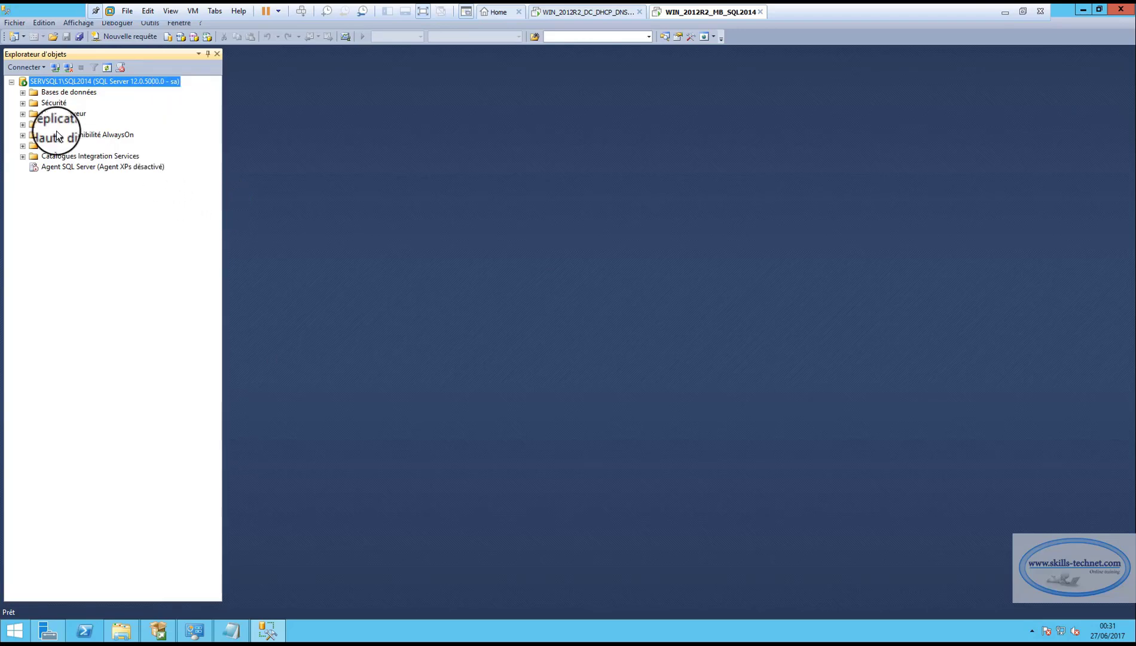
pyautogui.click(22, 93)
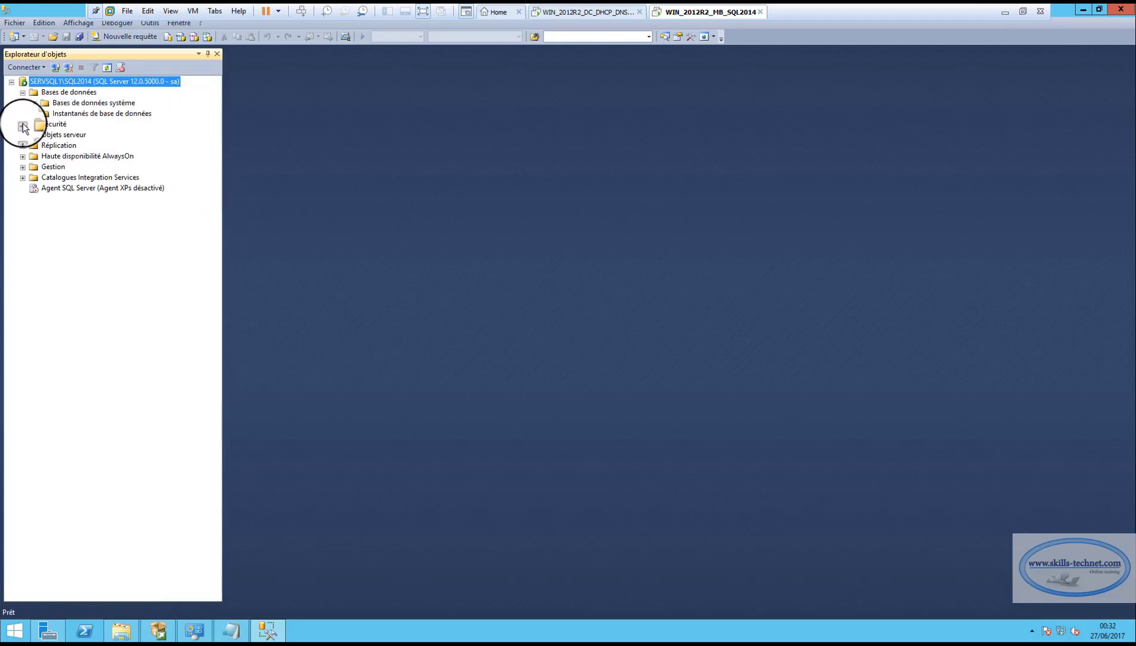
pyautogui.click(23, 124)
pyautogui.click(23, 198)
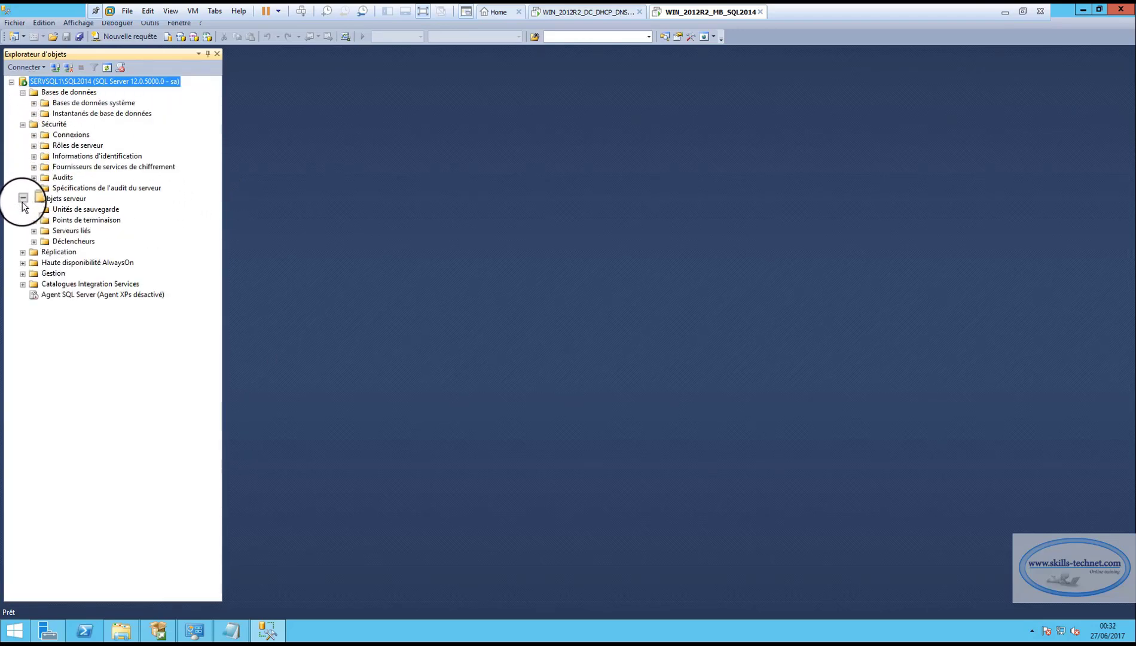
pyautogui.click(23, 252)
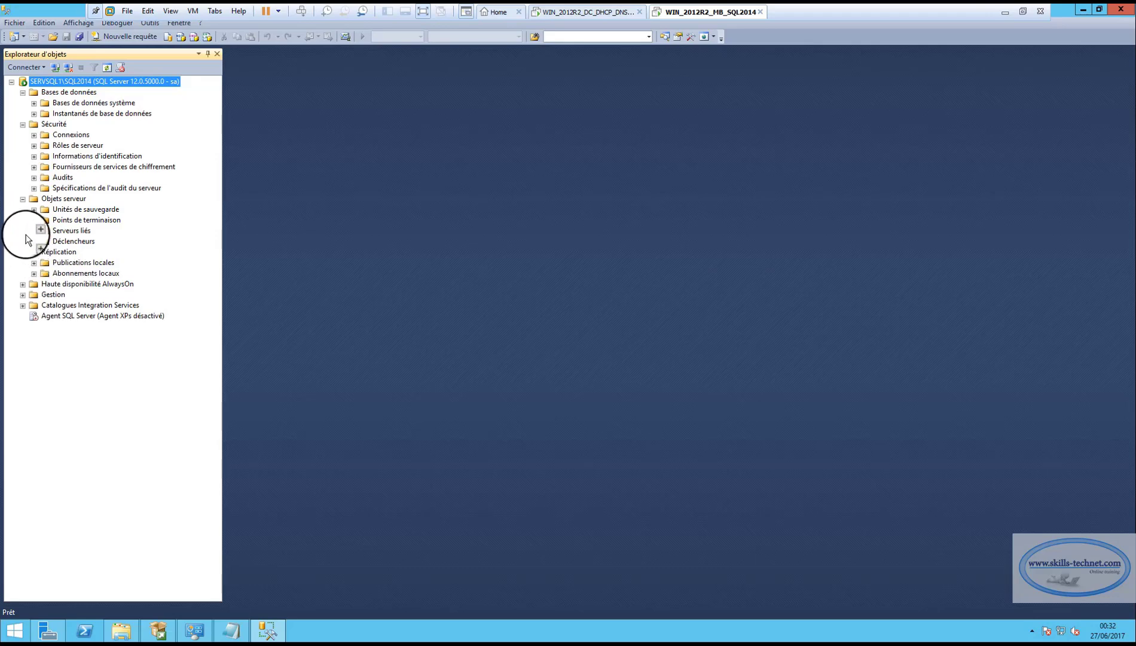
pyautogui.click(24, 285)
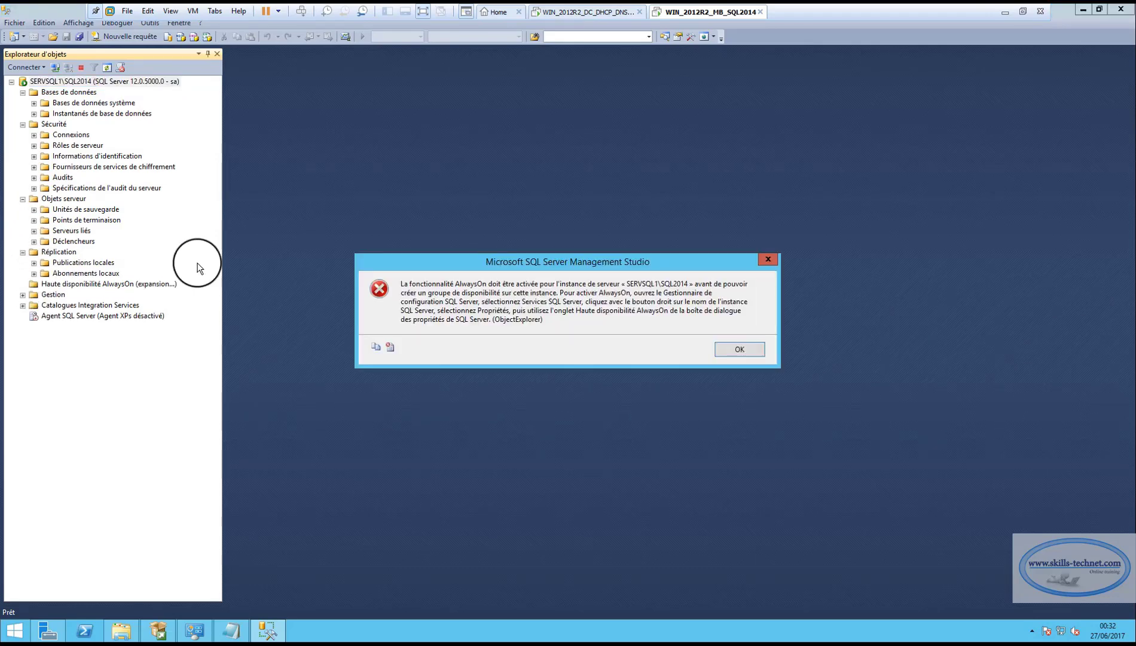
pyautogui.click(745, 355)
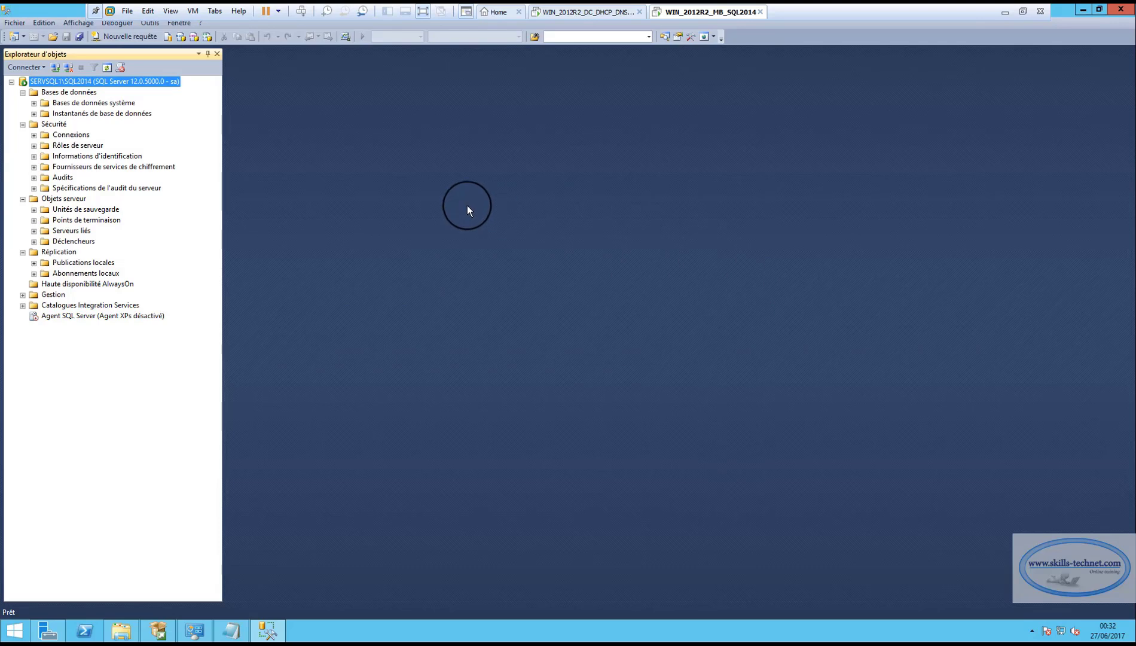
# Collapse the Bases de données, Sécurité, Objets serveur and Réplication folders again
pyautogui.click(22, 93)
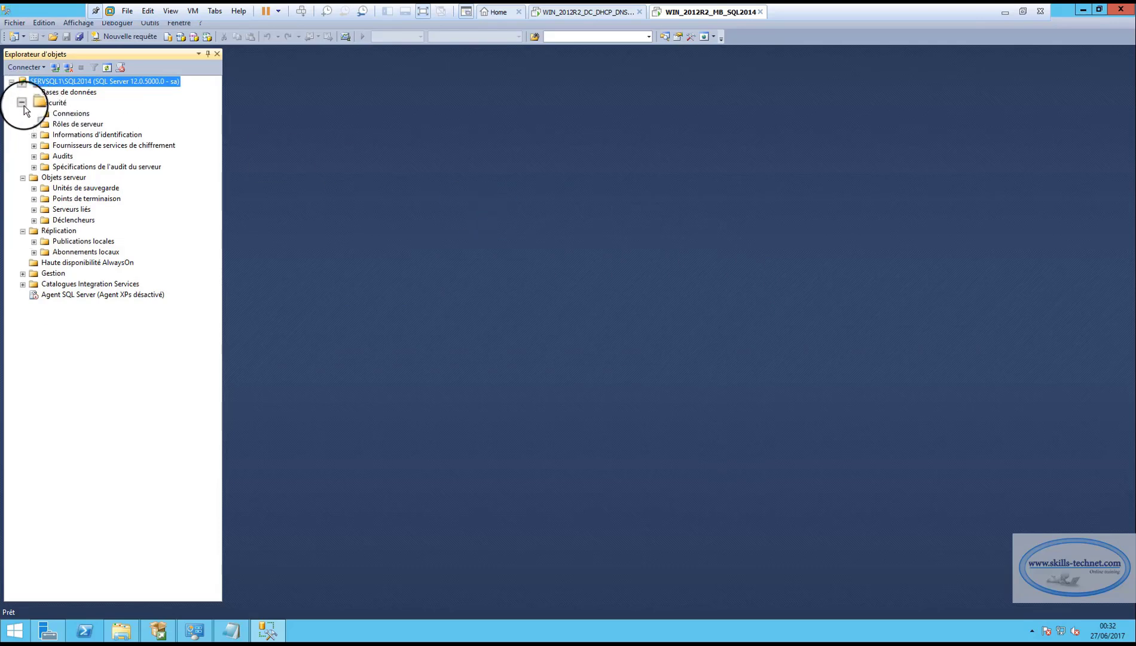
pyautogui.click(24, 103)
pyautogui.click(23, 115)
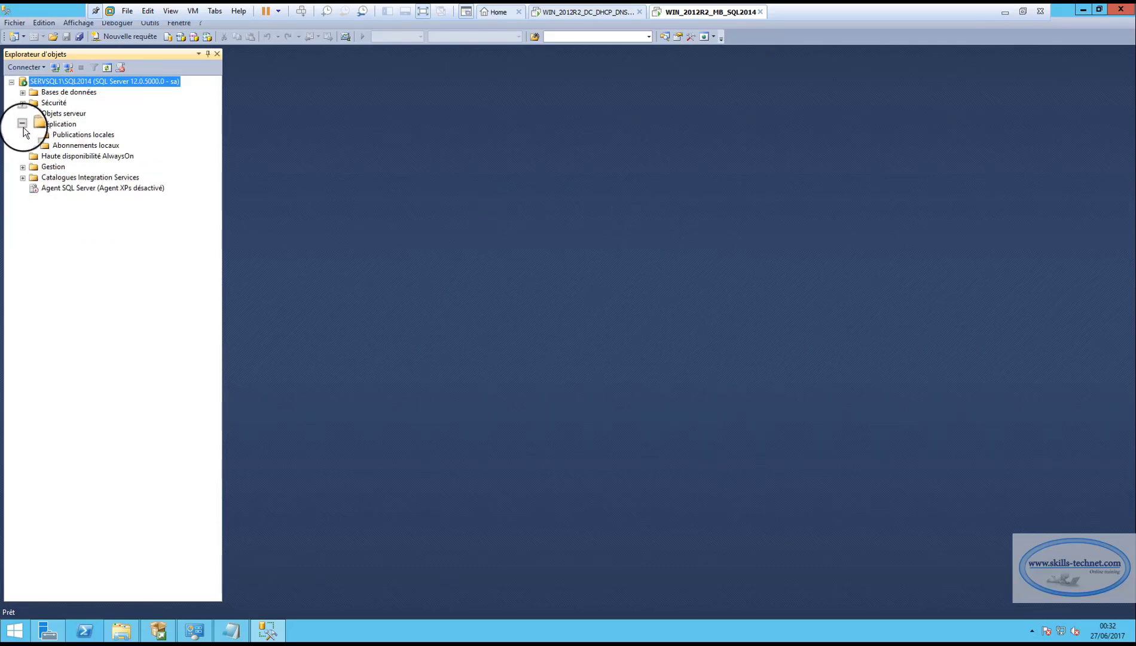
pyautogui.click(23, 124)
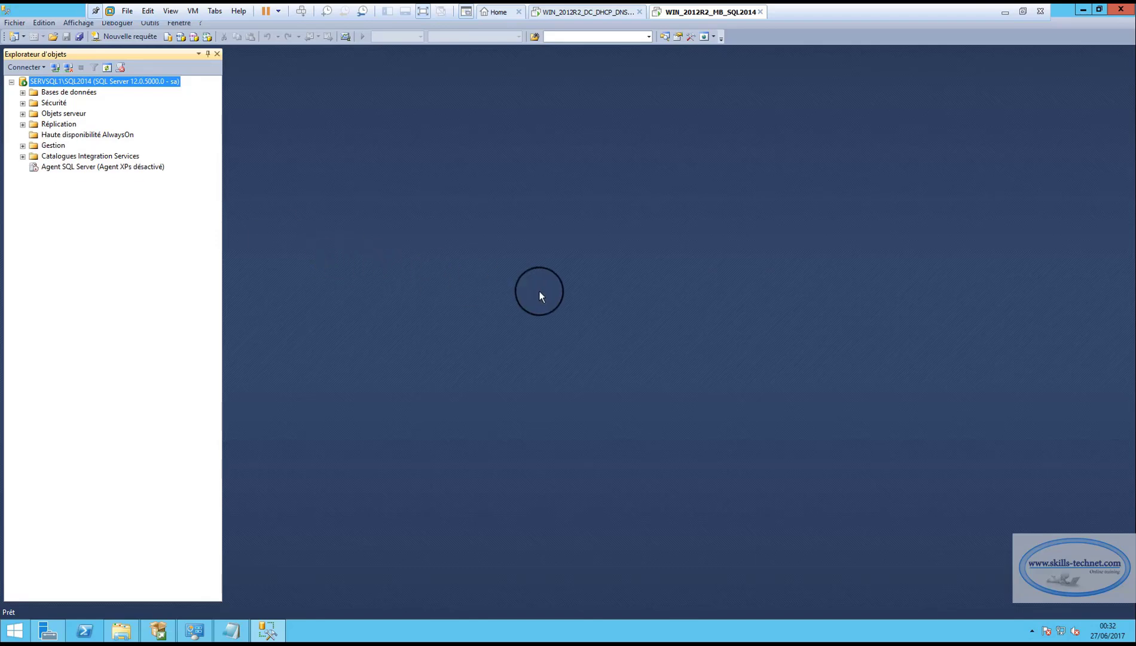